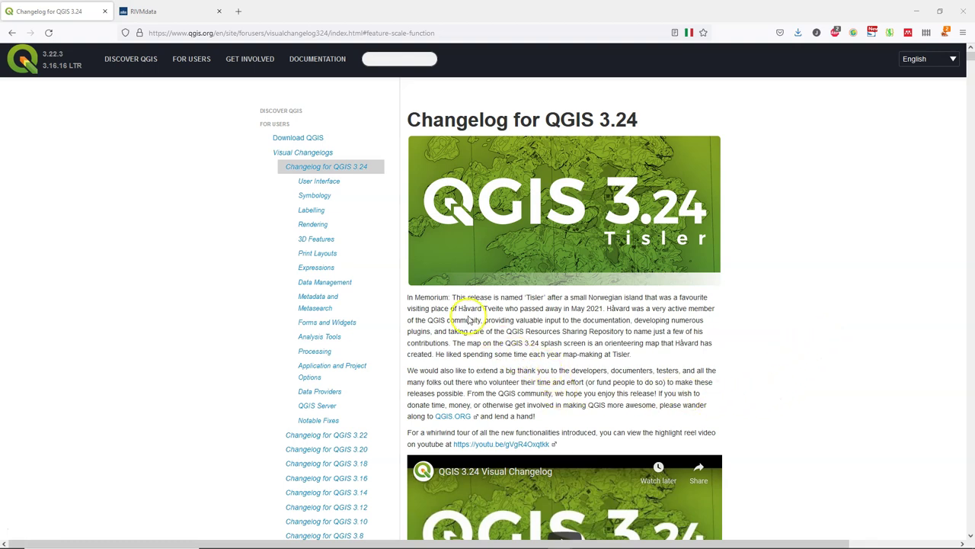
- Browse the QGIS 3.24 changelog's Symbology changes, then switch to the RIVMdata vaccination dataset tab
{"action": "left_click", "coordinate": [314, 196]}
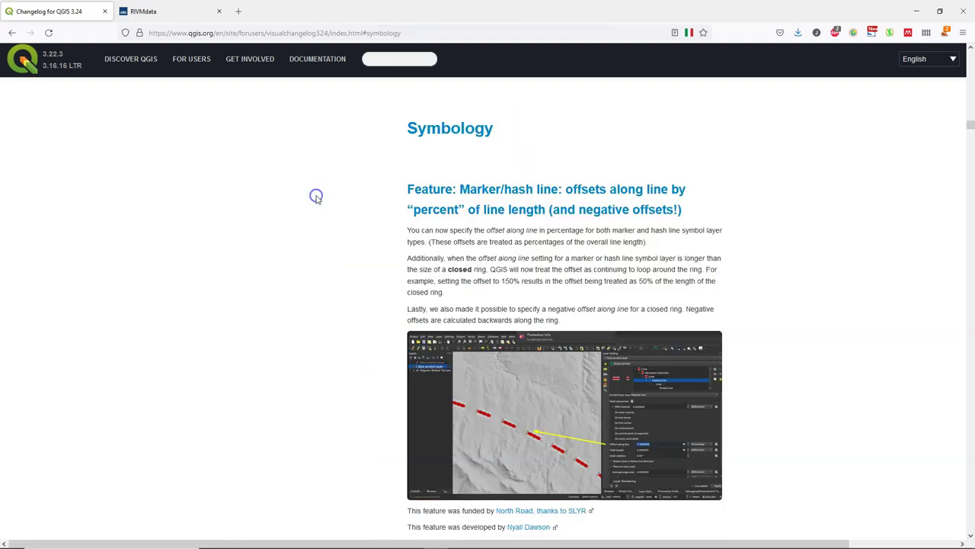
{"action": "scroll", "coordinate": [496, 297], "scroll_direction": "down", "scroll_amount": 8}
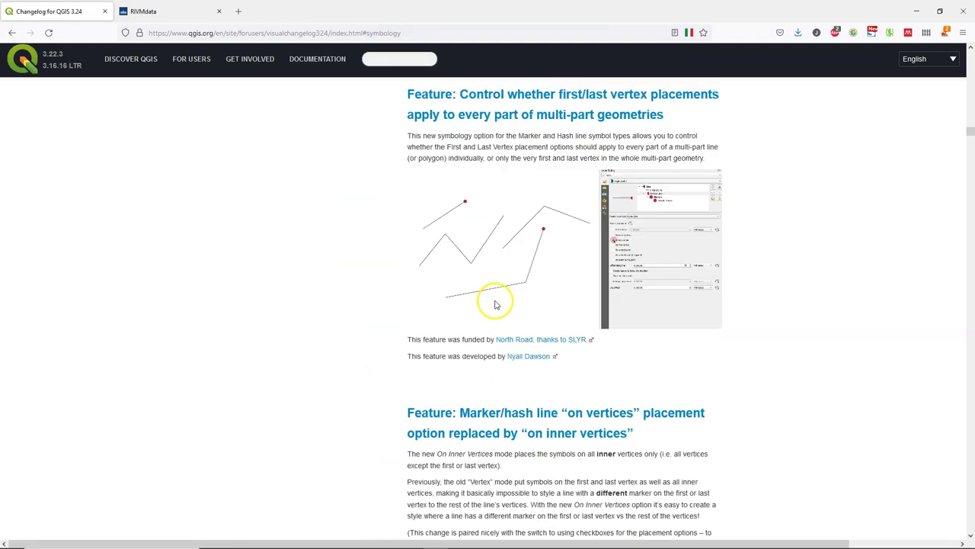
{"action": "scroll", "coordinate": [474, 289], "scroll_direction": "down", "scroll_amount": 14}
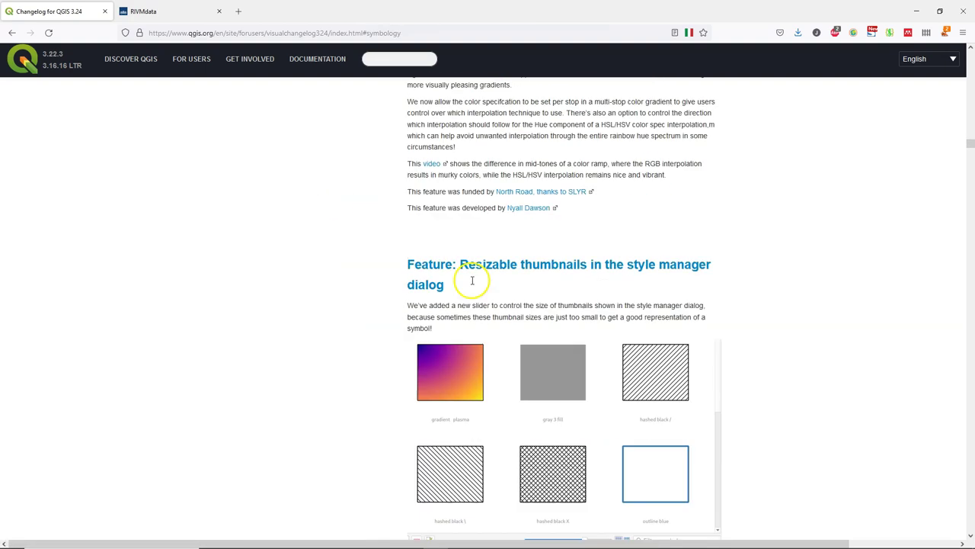
{"action": "scroll", "coordinate": [472, 284], "scroll_direction": "down", "scroll_amount": 15}
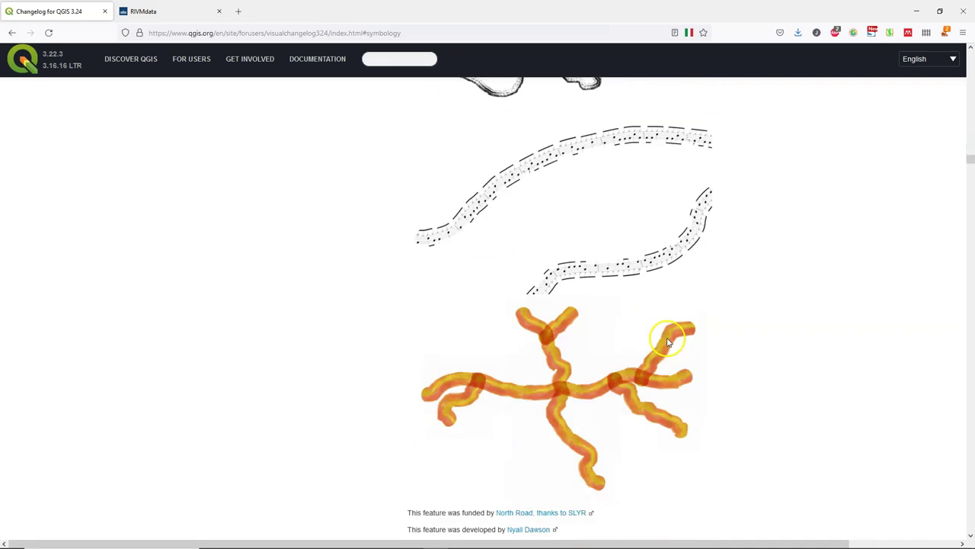
{"action": "scroll", "coordinate": [667, 343], "scroll_direction": "down", "scroll_amount": 11}
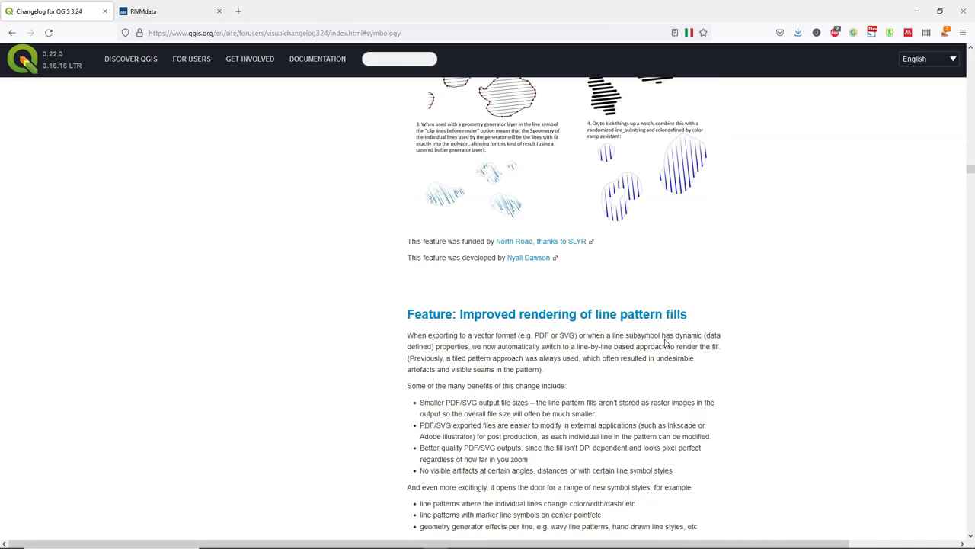
{"action": "scroll", "coordinate": [666, 342], "scroll_direction": "down", "scroll_amount": 15}
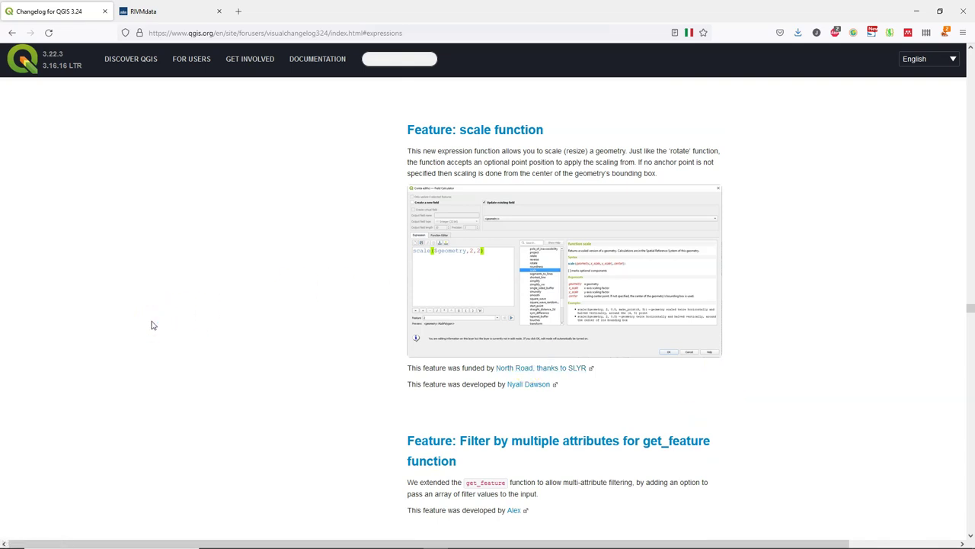
{"action": "left_click", "coordinate": [144, 13]}
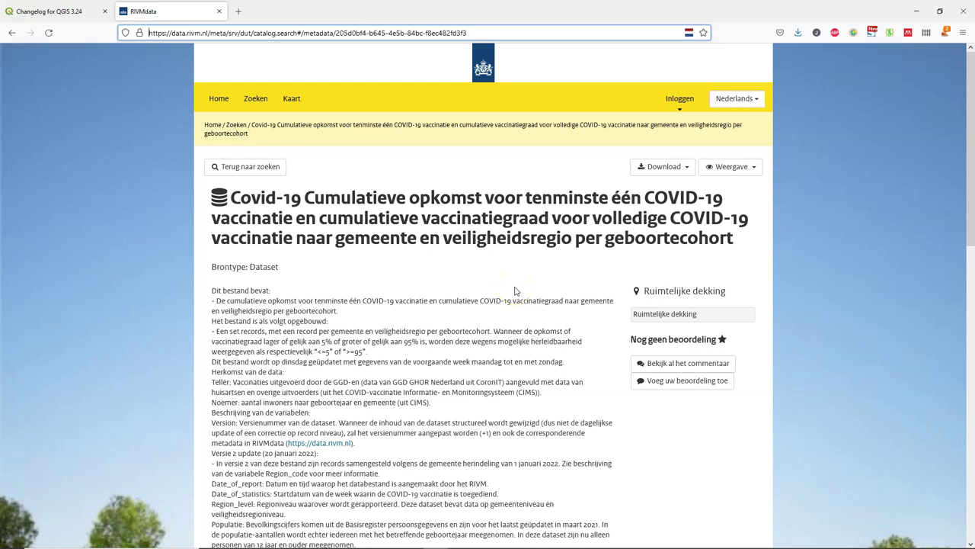
- Scroll to the dataset's 'Downloads, views en links' CSV link, then switch to the empty QGIS project
{"action": "scroll", "coordinate": [405, 336], "scroll_direction": "down", "scroll_amount": 1}
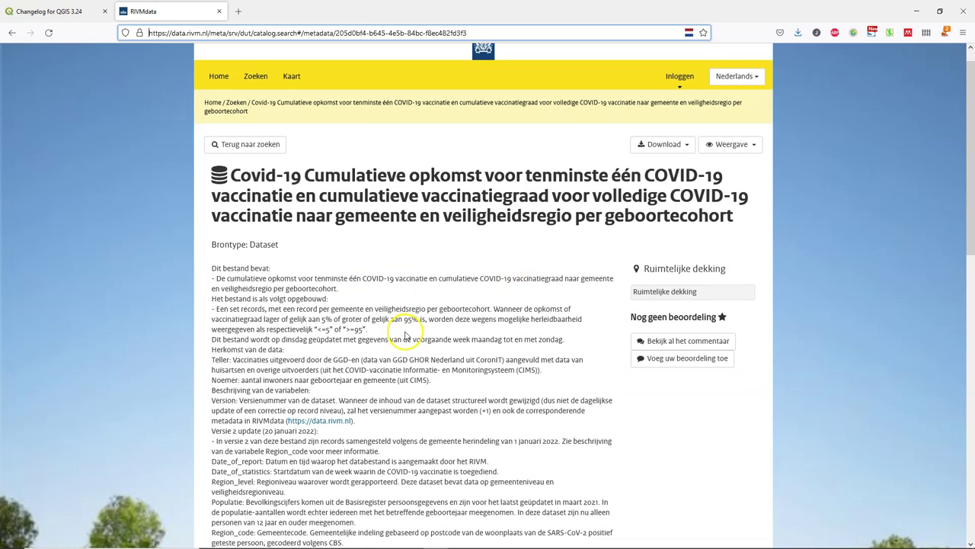
{"action": "scroll", "coordinate": [406, 335], "scroll_direction": "down", "scroll_amount": 15}
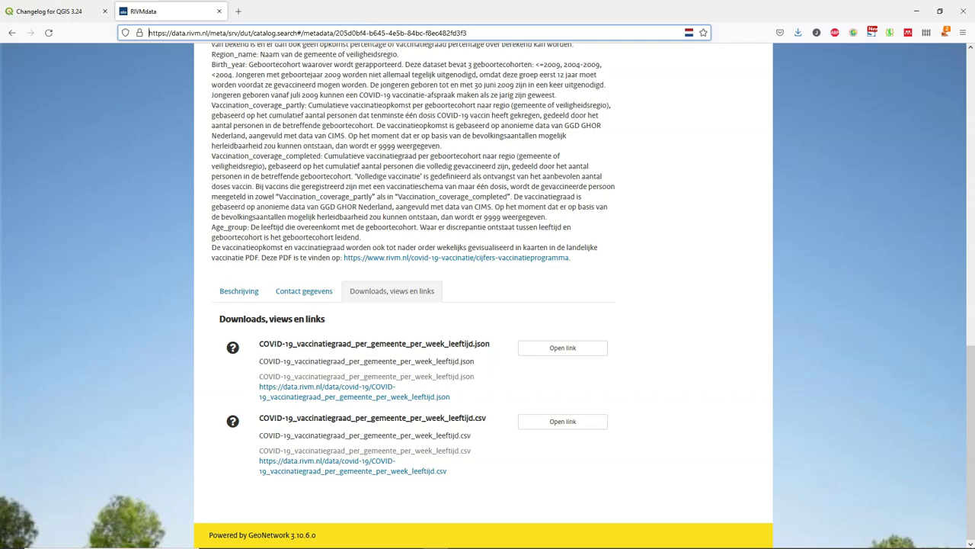
{"action": "key", "text": "alt+Tab"}
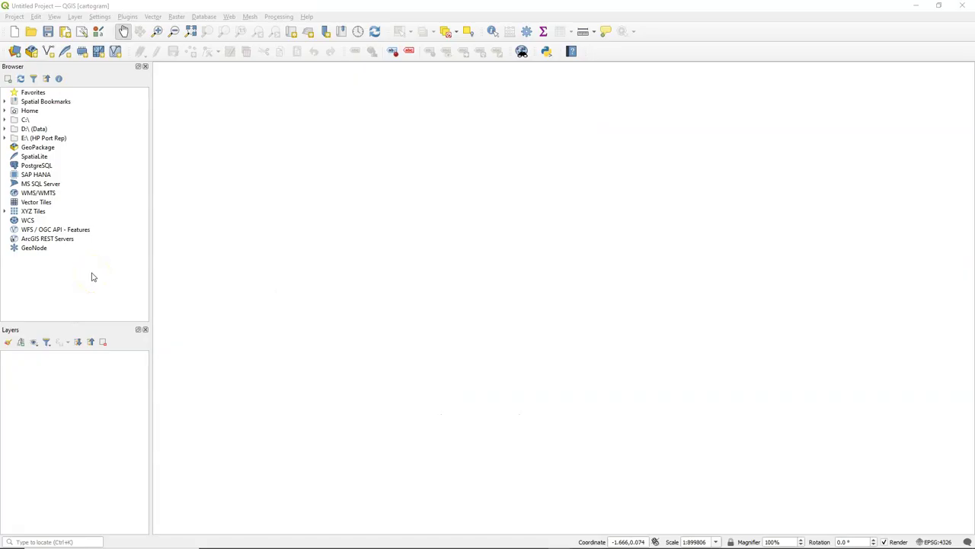
- Load the vaccination CSV as delimited text with semicolon as the only custom delimiter
{"action": "left_click", "coordinate": [15, 52]}
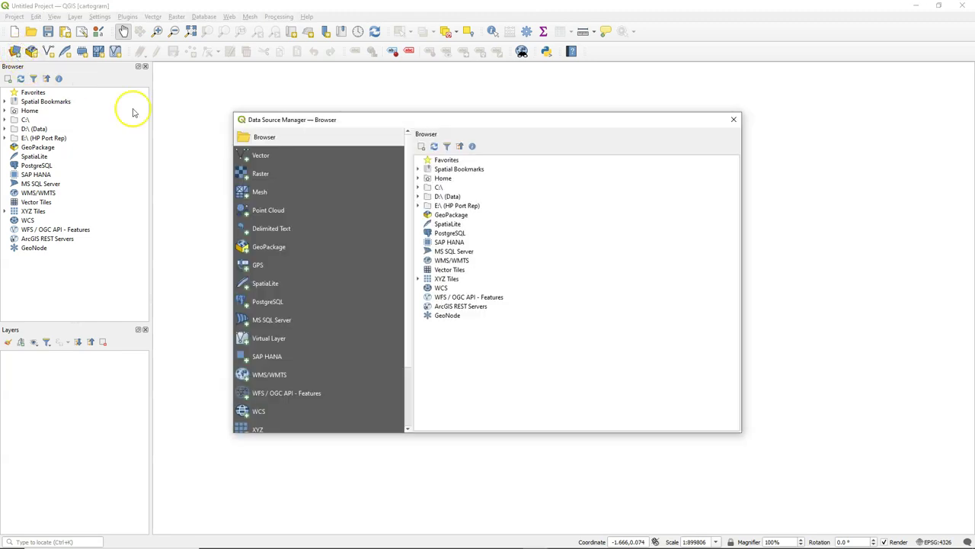
{"action": "left_click", "coordinate": [267, 228]}
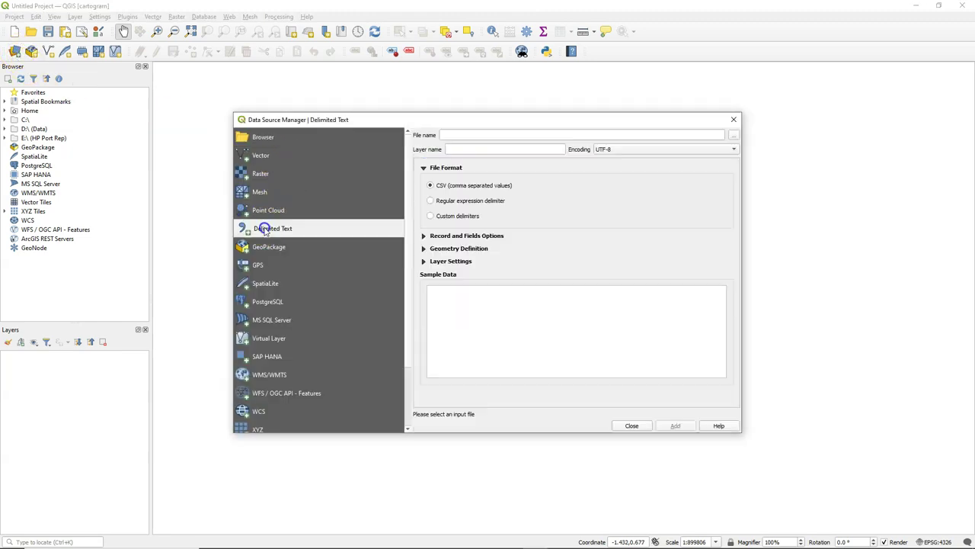
{"action": "left_click", "coordinate": [733, 135]}
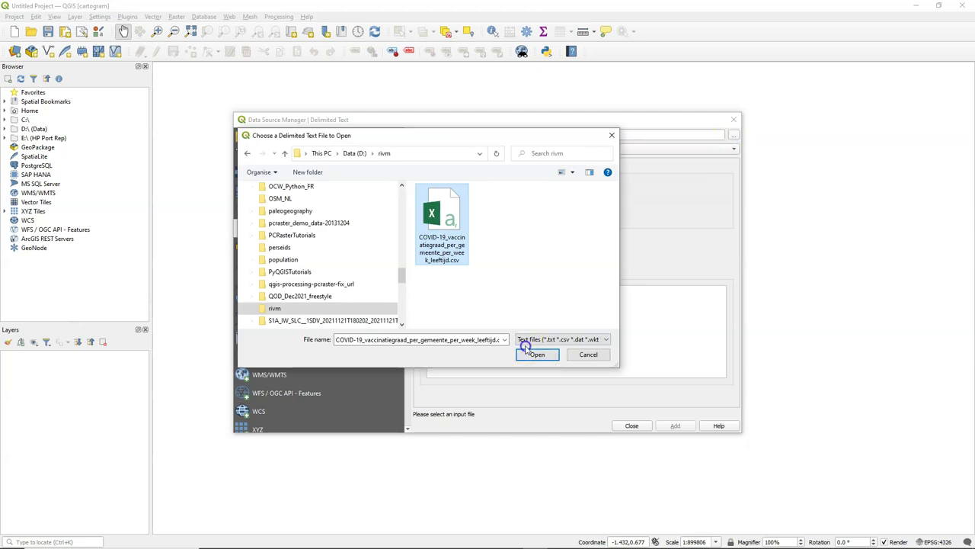
{"action": "left_click", "coordinate": [535, 354]}
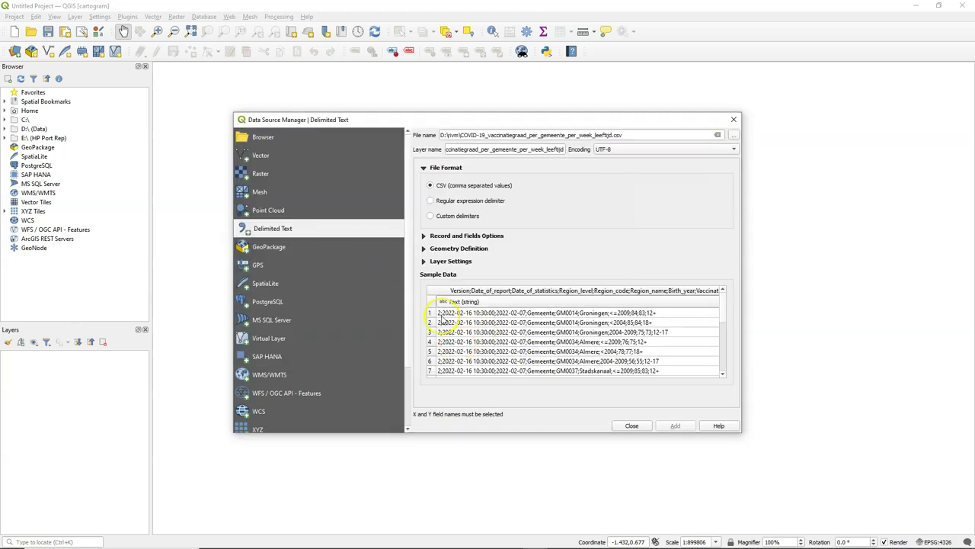
{"action": "left_click", "coordinate": [431, 215]}
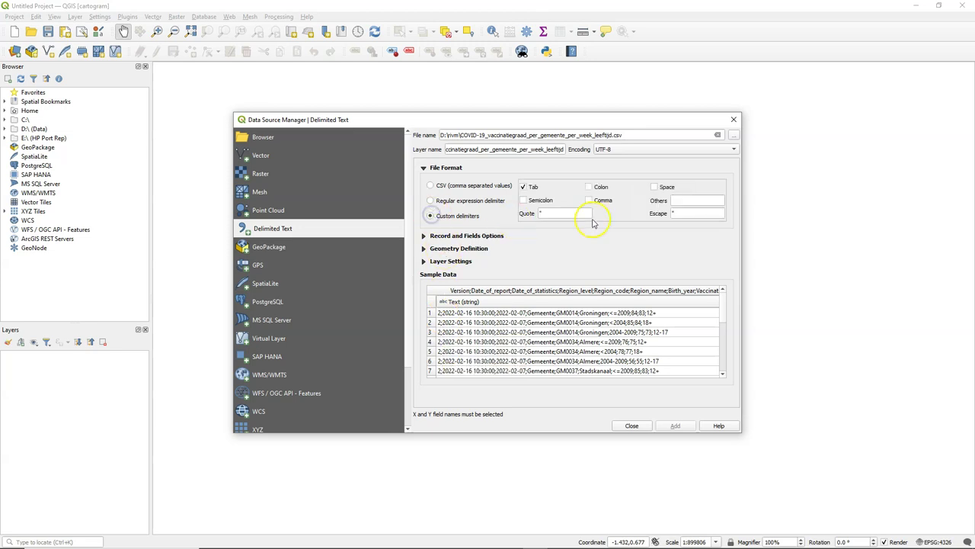
{"action": "left_click", "coordinate": [523, 200]}
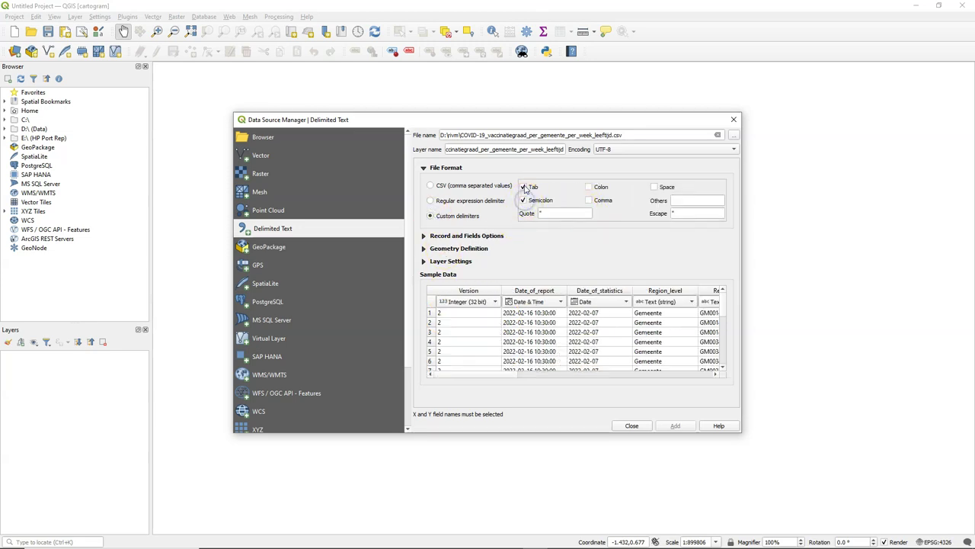
{"action": "left_click", "coordinate": [523, 187]}
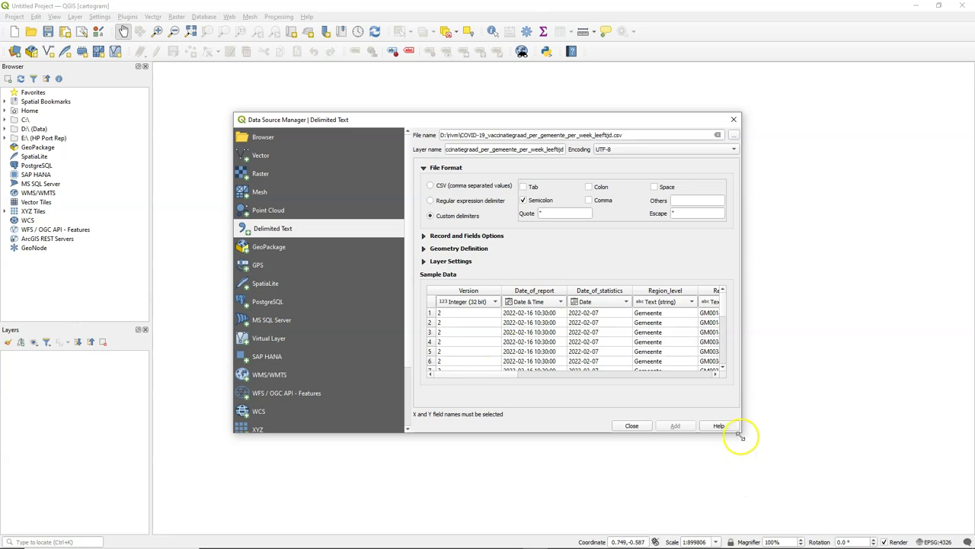
- Import with no geometry, set both vaccination coverage fields to Decimal (double), and add the layer
{"action": "left_click_drag", "start_coordinate": [741, 432], "coordinate": [886, 461]}
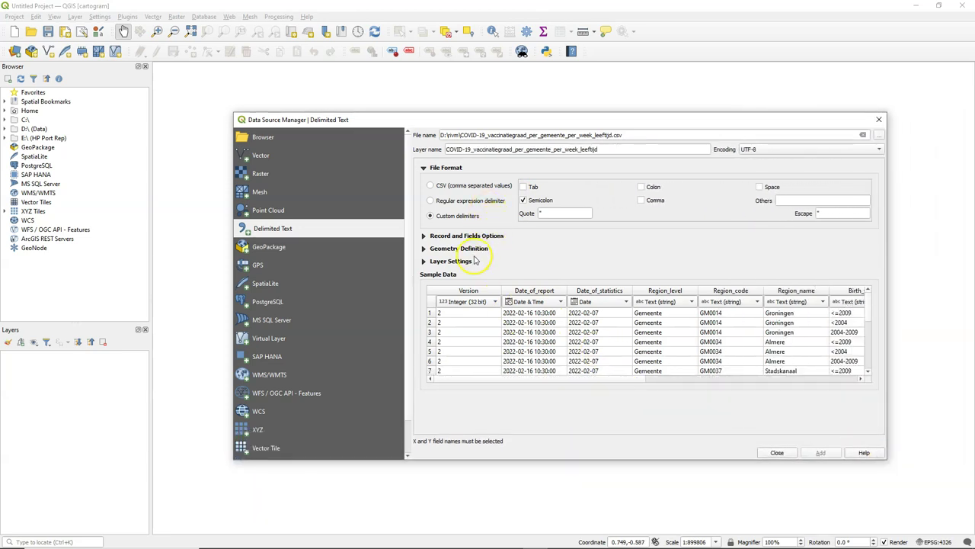
{"action": "left_click", "coordinate": [424, 248]}
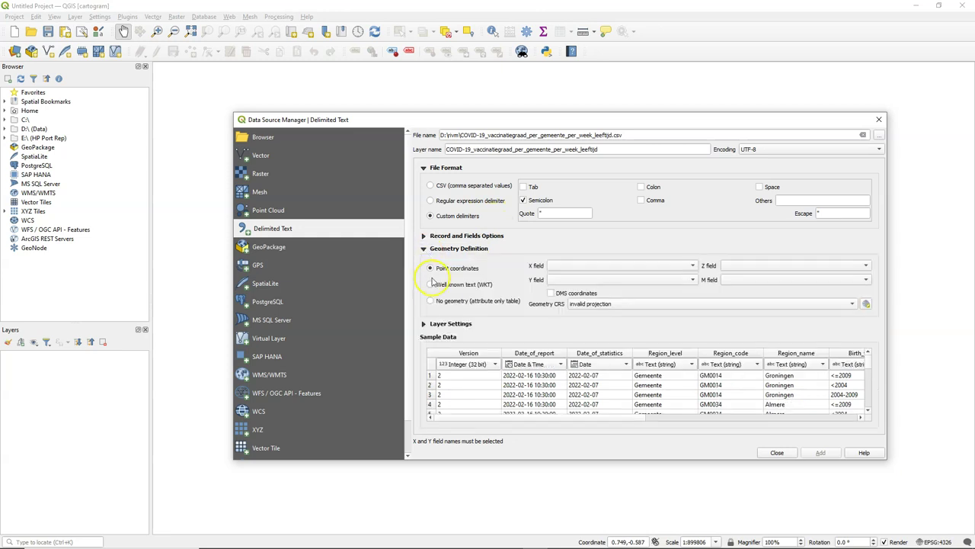
{"action": "left_click", "coordinate": [431, 301]}
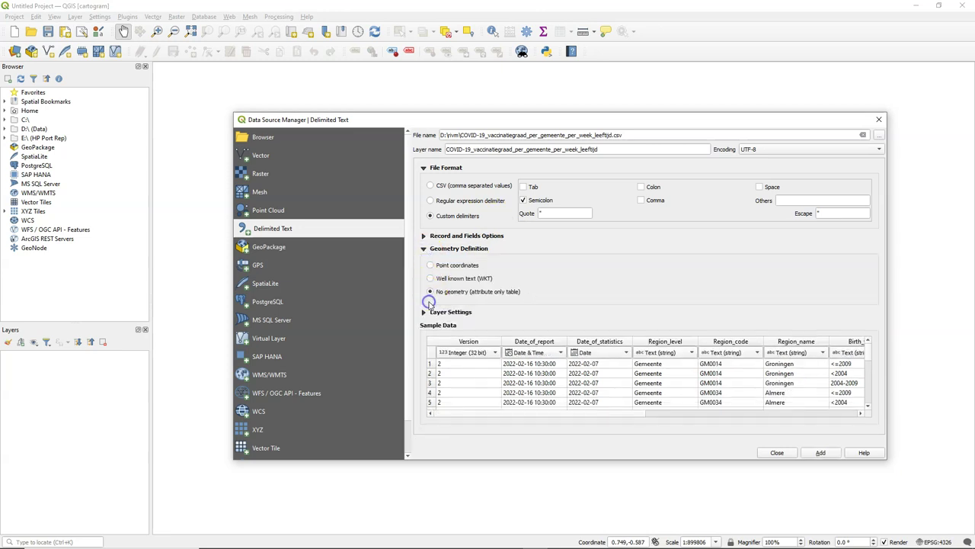
{"action": "left_click_drag", "start_coordinate": [605, 413], "coordinate": [838, 415]}
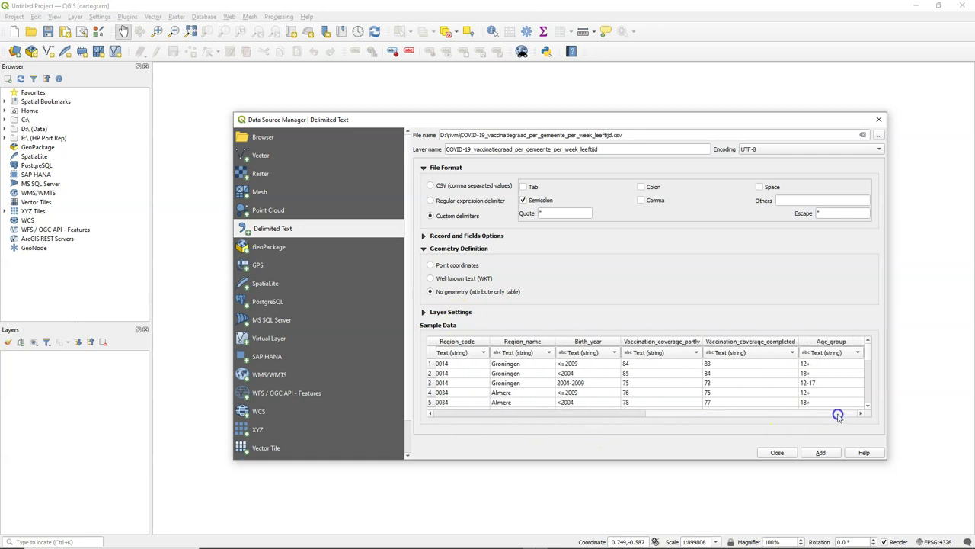
{"action": "left_click", "coordinate": [695, 354]}
{"action": "left_click", "coordinate": [670, 384]}
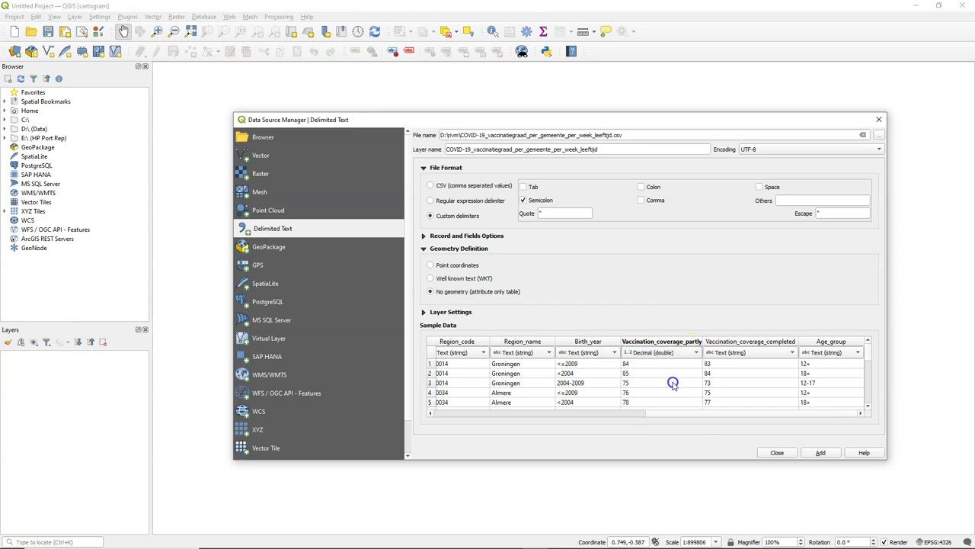
{"action": "left_click", "coordinate": [761, 352]}
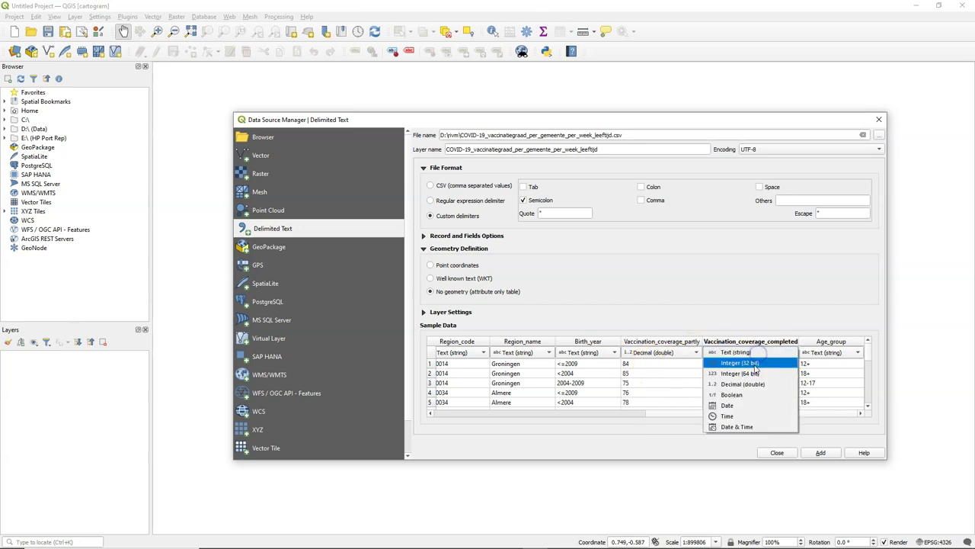
{"action": "left_click", "coordinate": [753, 386]}
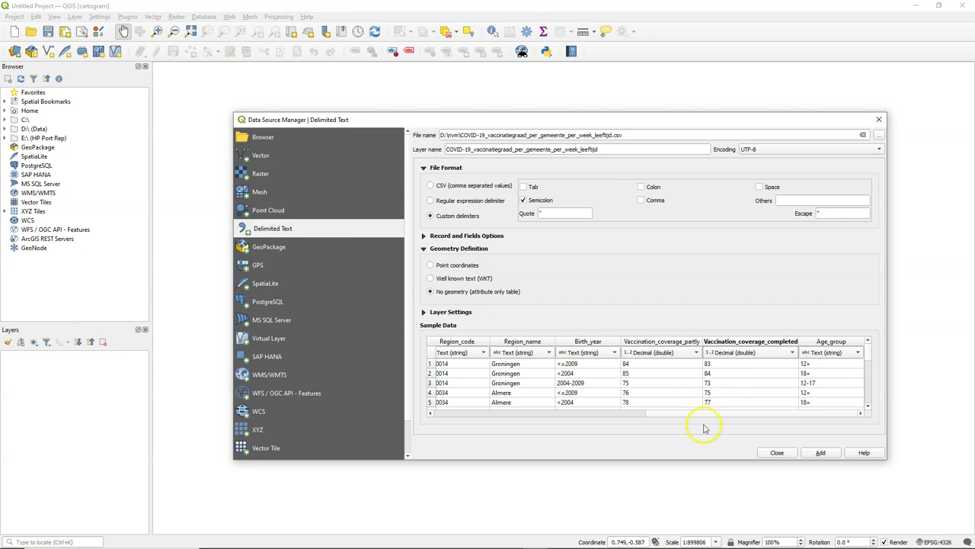
{"action": "left_click", "coordinate": [822, 452]}
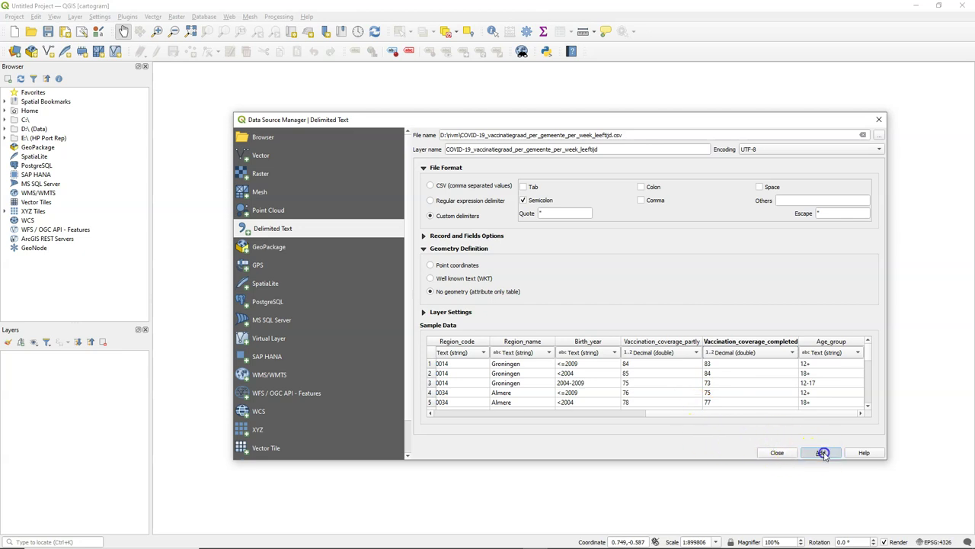
{"action": "left_click", "coordinate": [777, 453]}
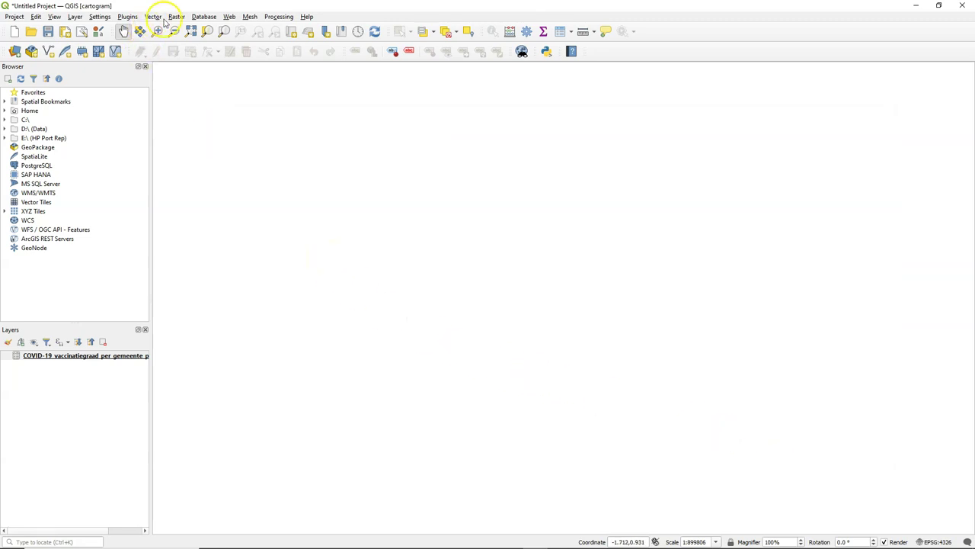
- Install the PDOK services plugin from the plugin manager
{"action": "left_click", "coordinate": [127, 17]}
{"action": "left_click", "coordinate": [133, 29]}
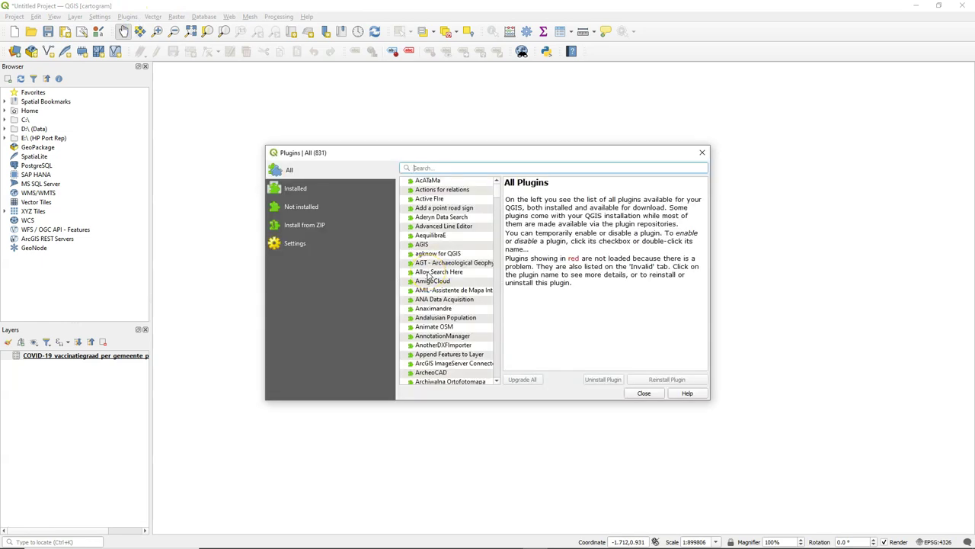
{"action": "type", "text": "pdok"}
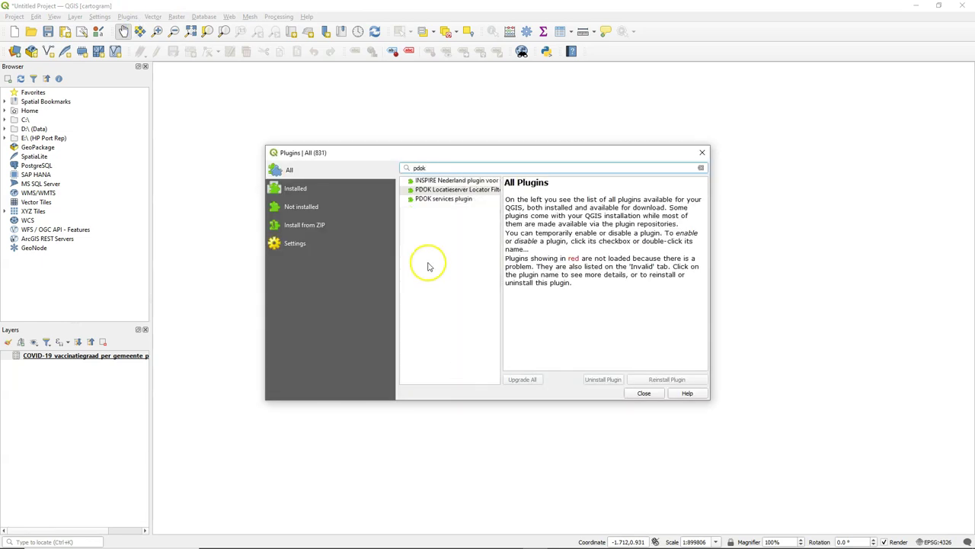
{"action": "left_click", "coordinate": [464, 200]}
{"action": "left_click", "coordinate": [642, 381]}
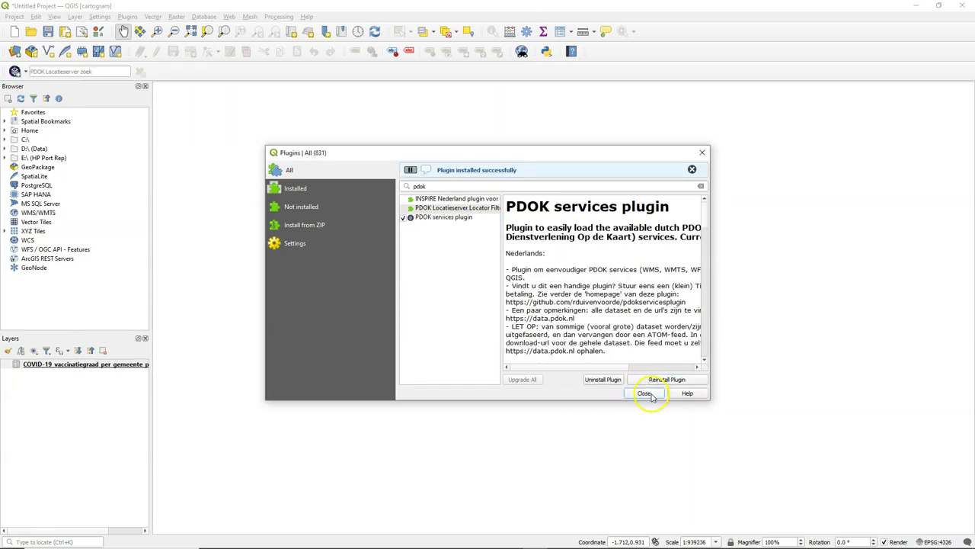
{"action": "left_click", "coordinate": [650, 394]}
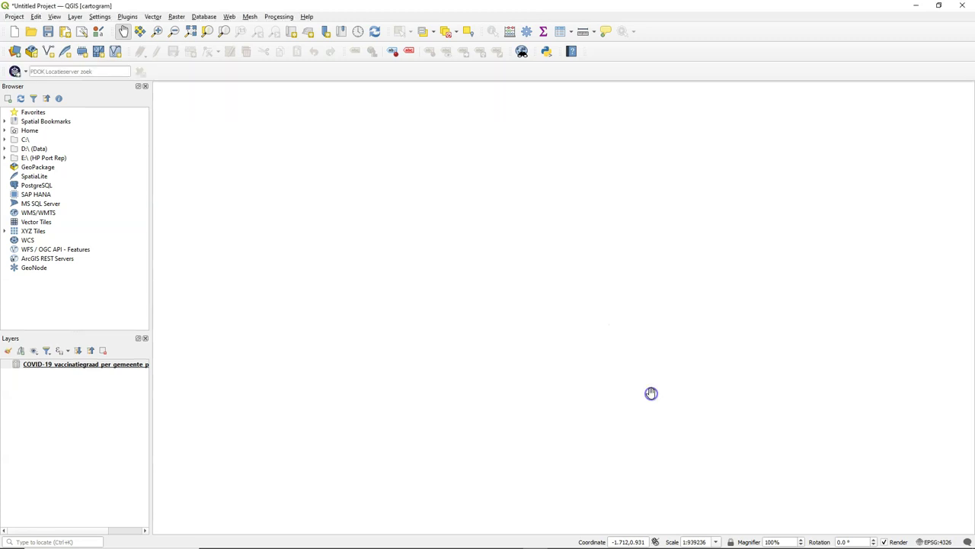
- Add the PDOK 'Gemeenten' municipality WFS layer to the map
{"action": "left_click", "coordinate": [14, 73]}
{"action": "left_click", "coordinate": [393, 69]}
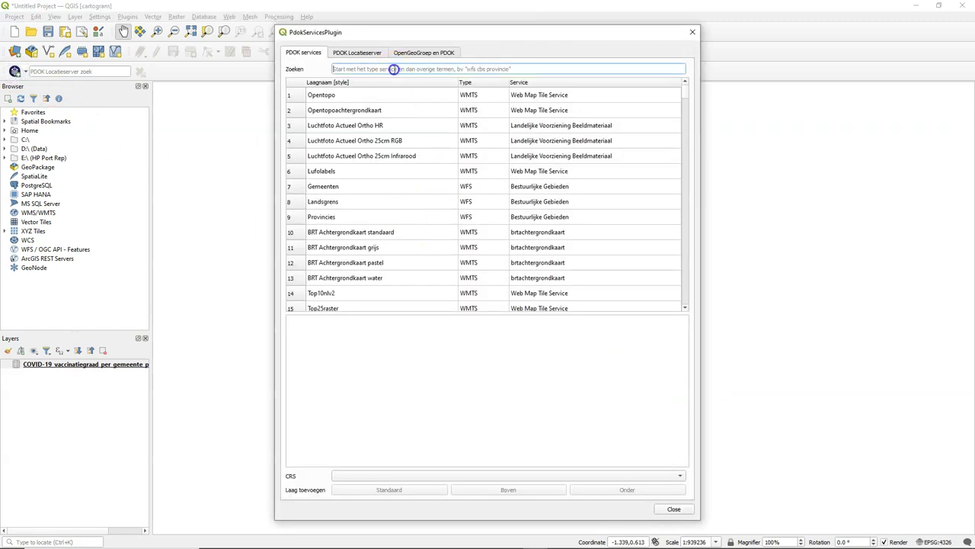
{"action": "left_click", "coordinate": [321, 189]}
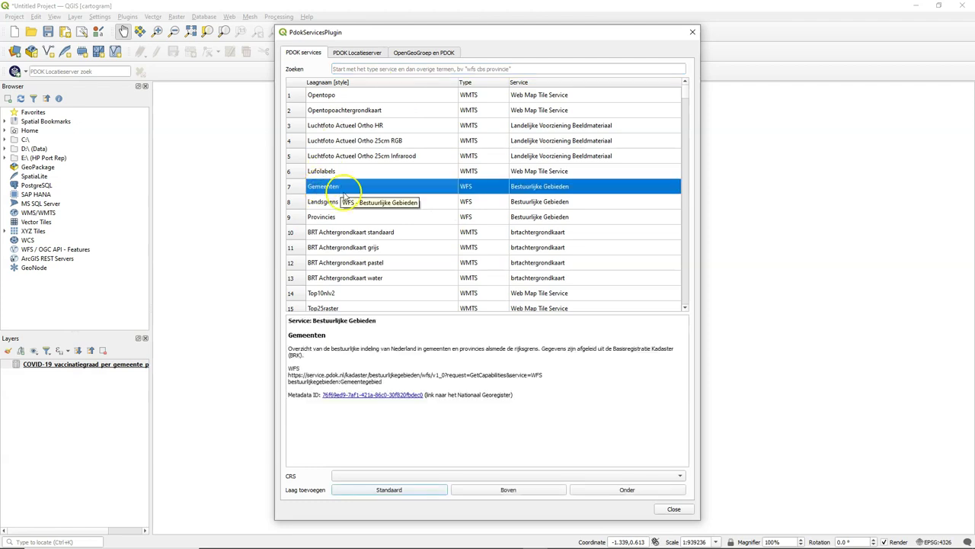
{"action": "left_click", "coordinate": [383, 491]}
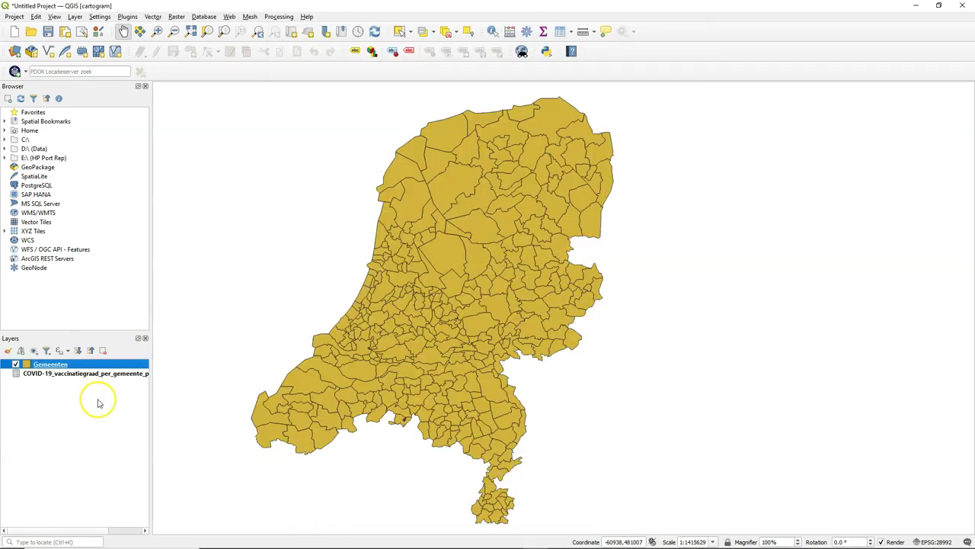
{"action": "right_click", "coordinate": [35, 365]}
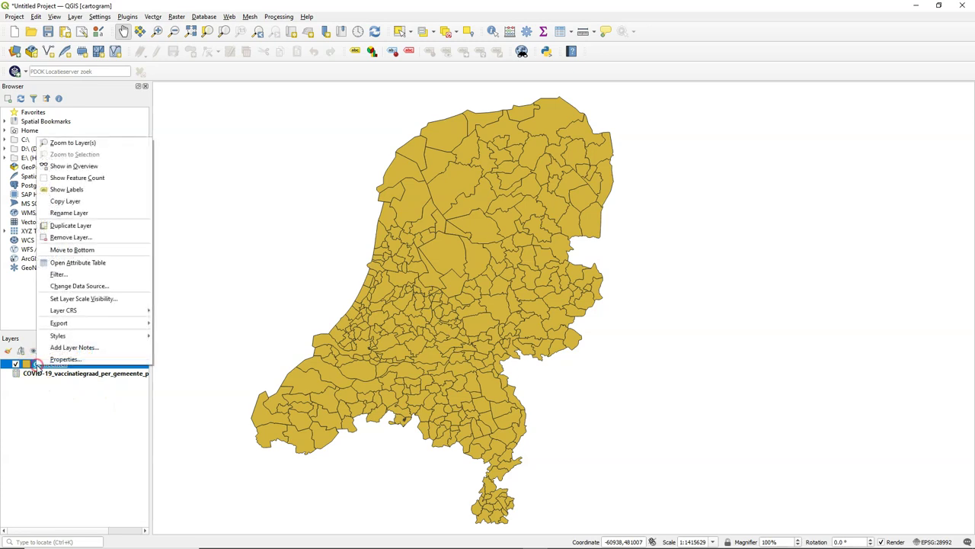
{"action": "left_click", "coordinate": [85, 263]}
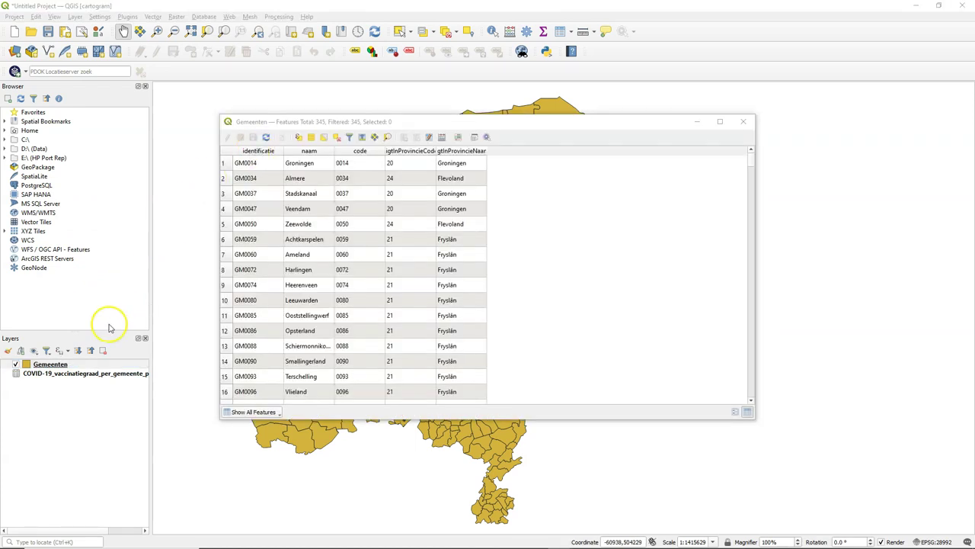
{"action": "left_click", "coordinate": [743, 121]}
{"action": "left_click", "coordinate": [101, 374]}
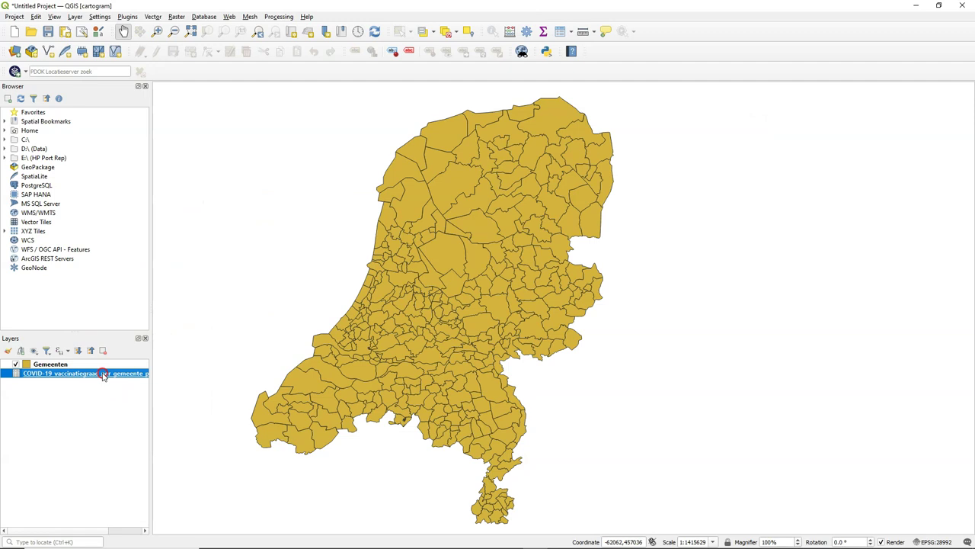
{"action": "right_click", "coordinate": [101, 374]}
{"action": "left_click", "coordinate": [147, 460]}
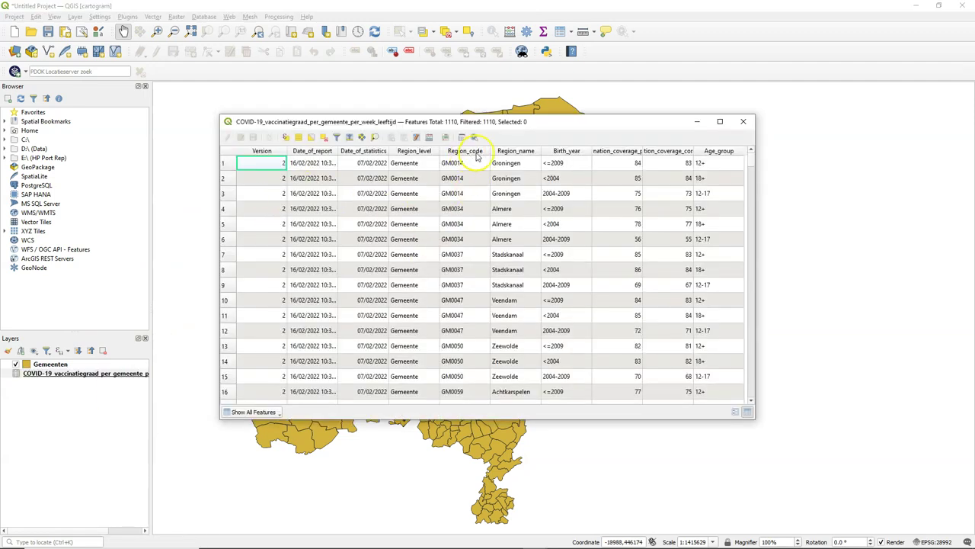
{"action": "left_click", "coordinate": [744, 121]}
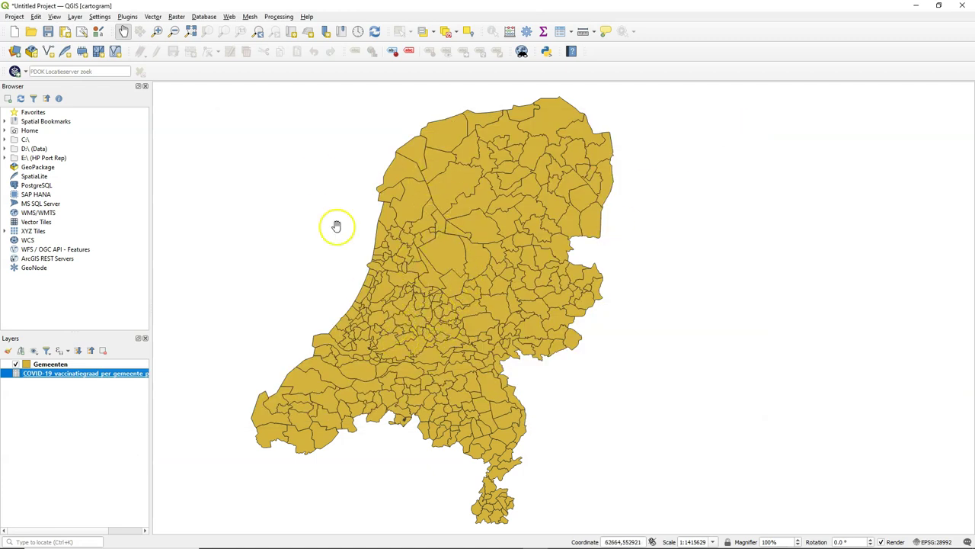
- Search PDOK services for 'wijk' and add the CBS 2021 'wijken' WFS layer
{"action": "left_click", "coordinate": [14, 72]}
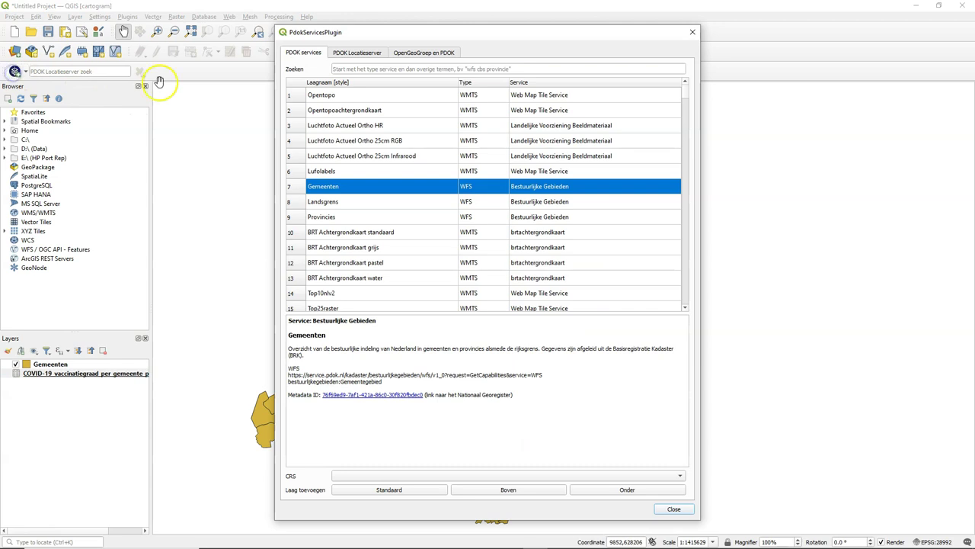
{"action": "left_click", "coordinate": [358, 69]}
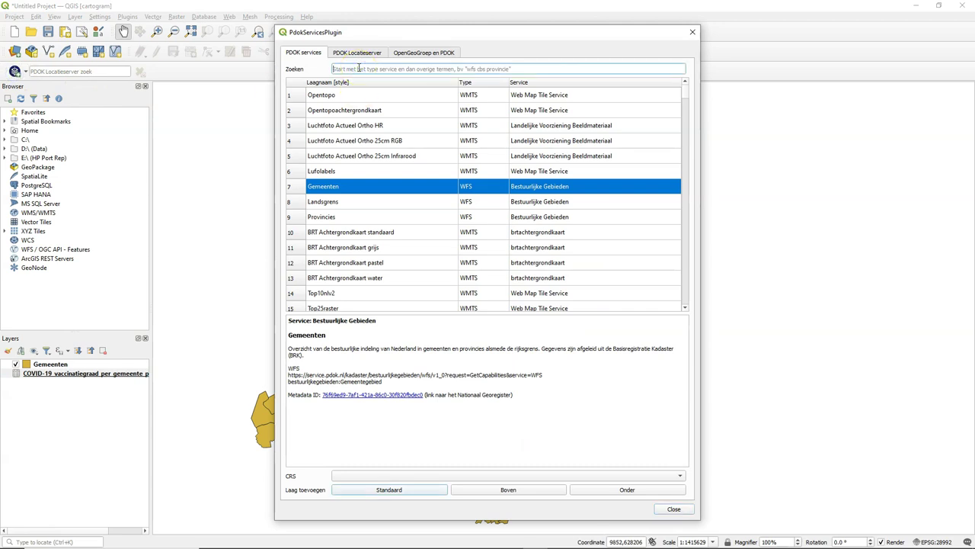
{"action": "type", "text": "wijk"}
{"action": "left_click", "coordinate": [426, 125]}
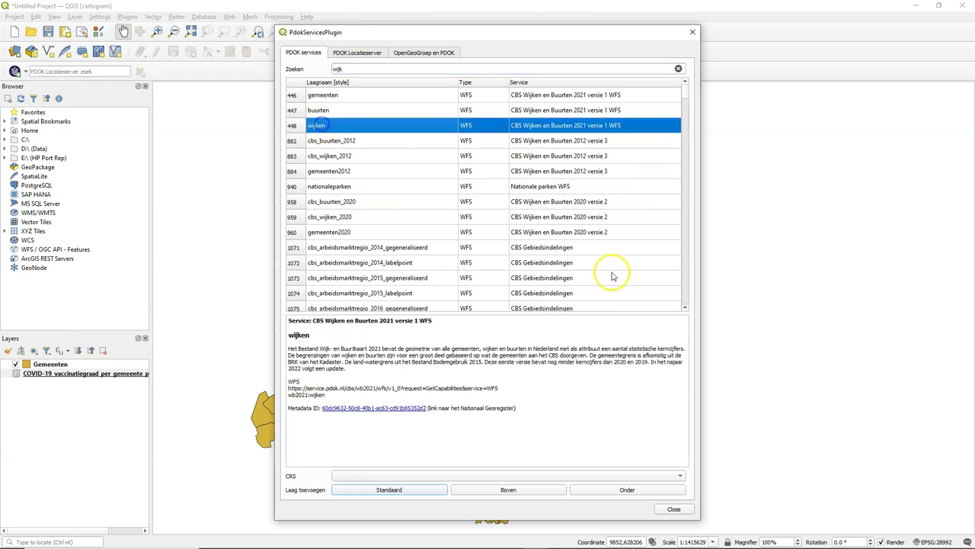
{"action": "left_click", "coordinate": [409, 490]}
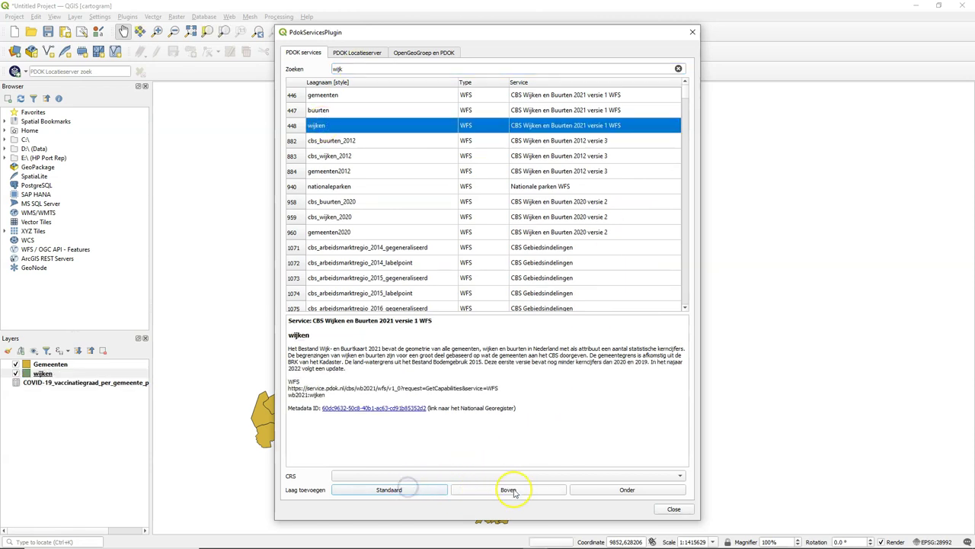
{"action": "left_click", "coordinate": [683, 510]}
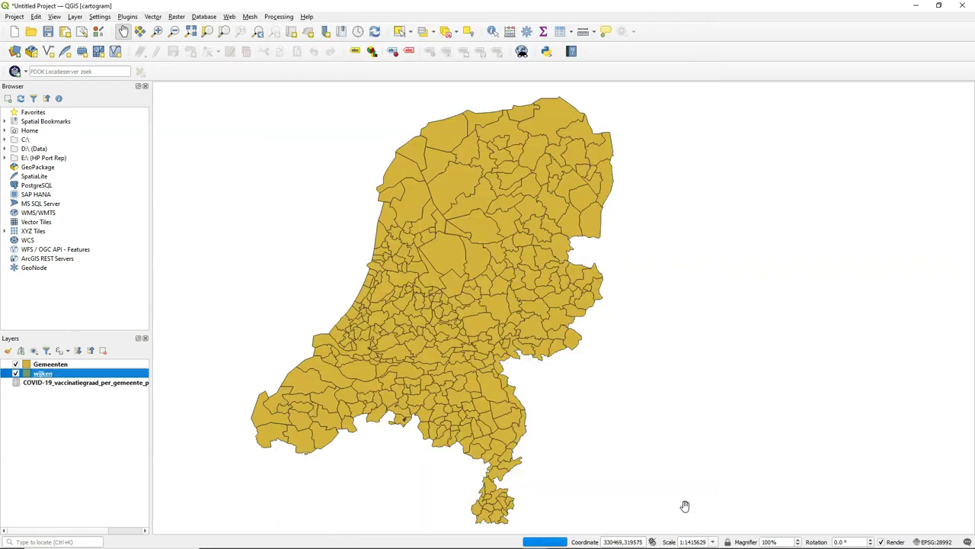
- Hide the Gemeenten layer and open the wijken attribute table
{"action": "left_click", "coordinate": [15, 364]}
{"action": "right_click", "coordinate": [42, 374]}
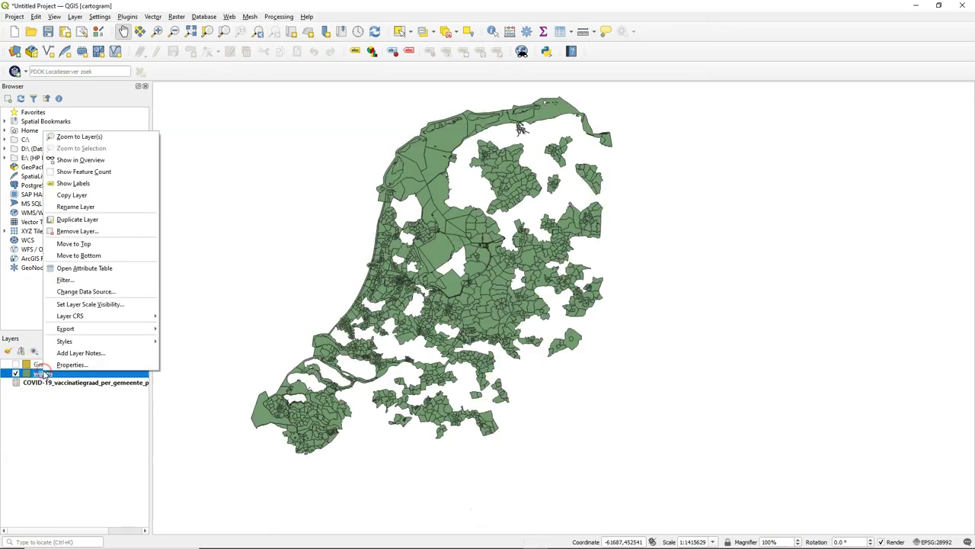
{"action": "left_click", "coordinate": [110, 268]}
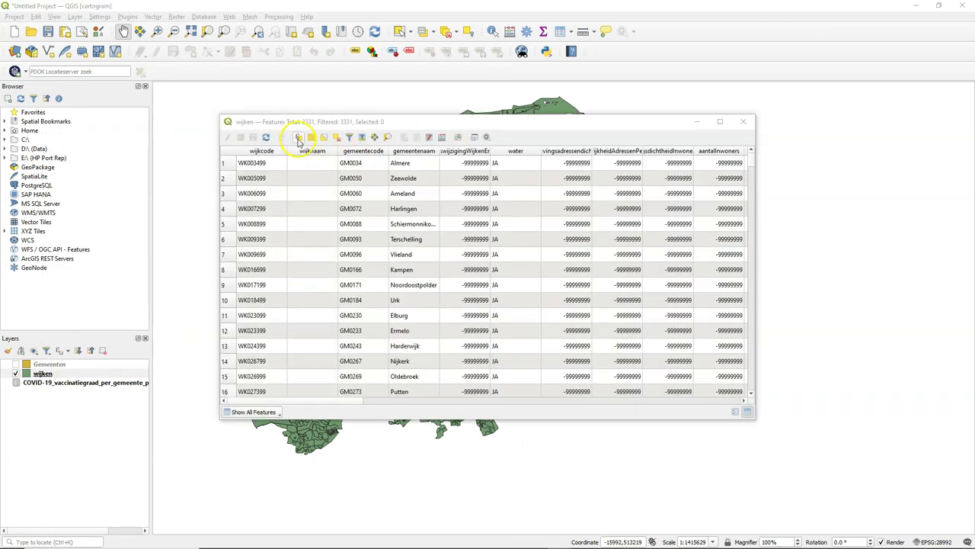
- Select the 3248 wijken districts with the expression "water" = 'NEE'
{"action": "left_click", "coordinate": [298, 139]}
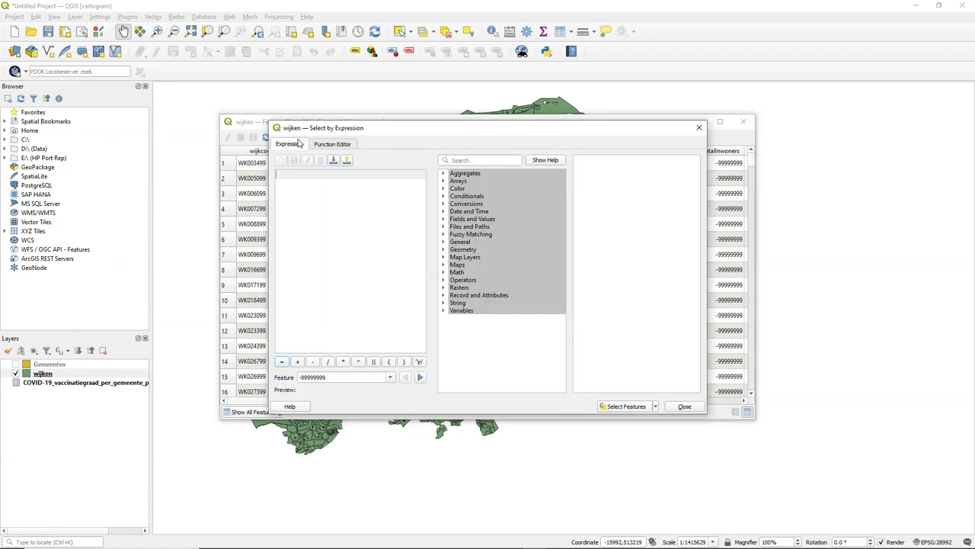
{"action": "left_click", "coordinate": [444, 219]}
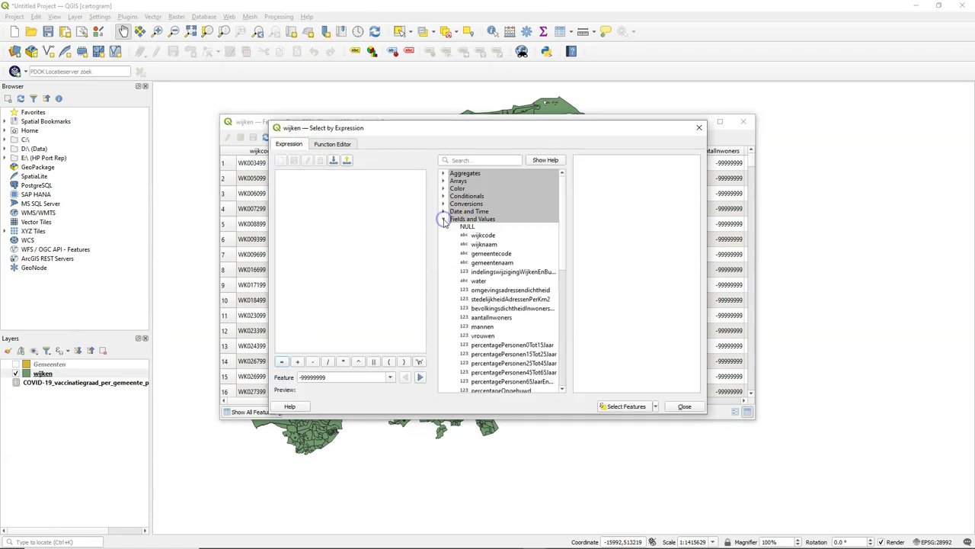
{"action": "double_click", "coordinate": [478, 281]}
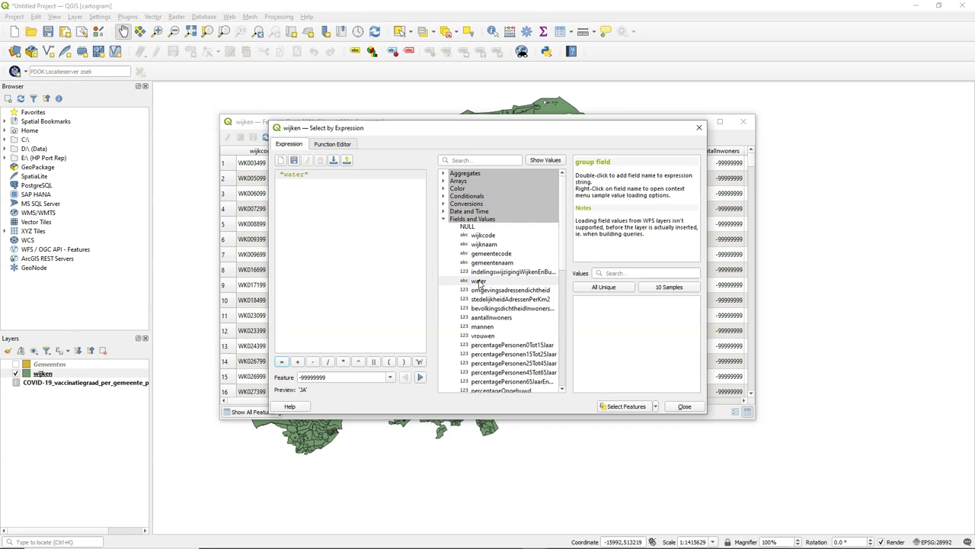
{"action": "left_click", "coordinate": [281, 362]}
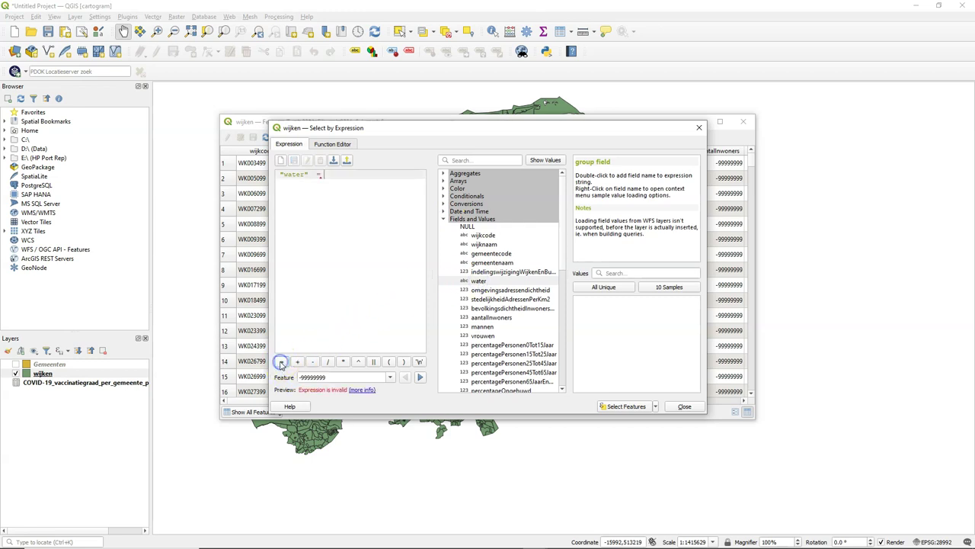
{"action": "left_click", "coordinate": [602, 287]}
{"action": "left_click", "coordinate": [577, 315]}
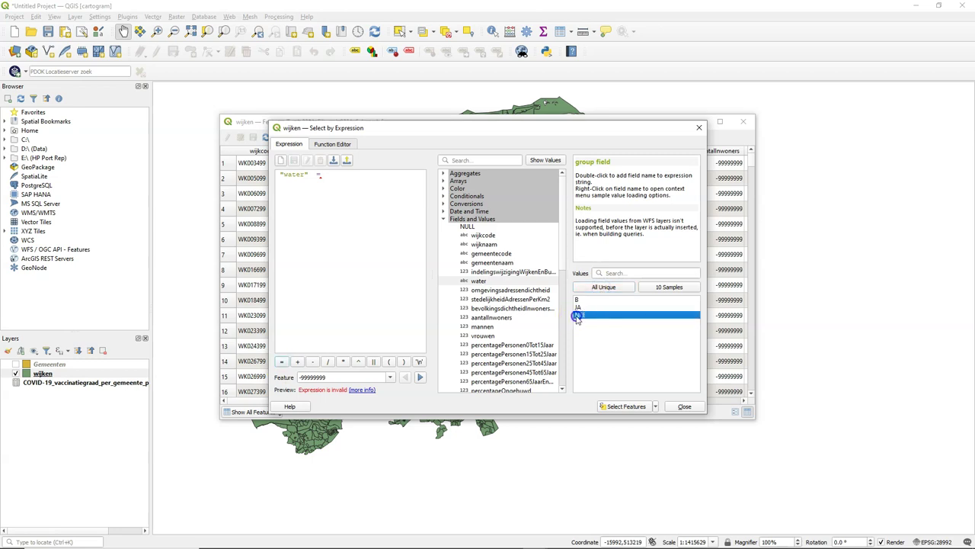
{"action": "double_click", "coordinate": [581, 317]}
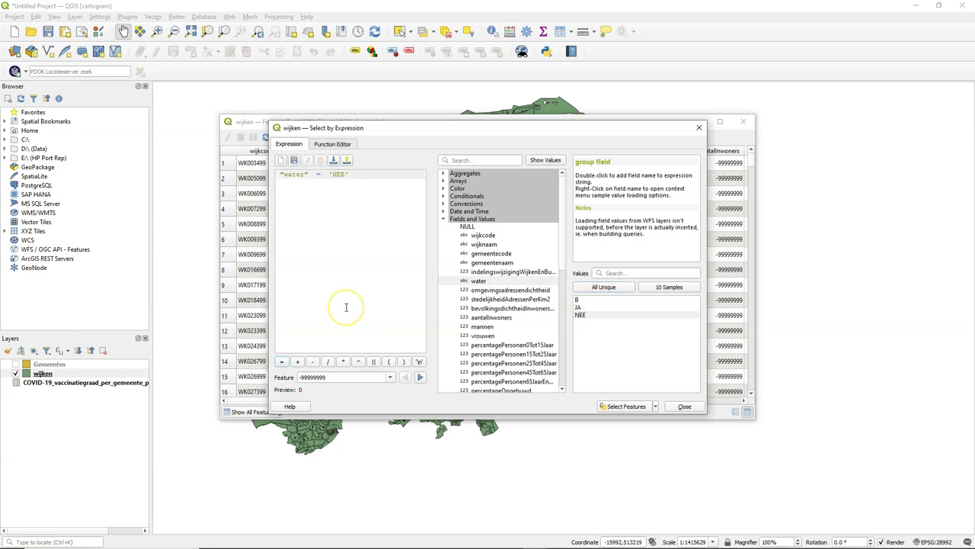
{"action": "left_click", "coordinate": [625, 406]}
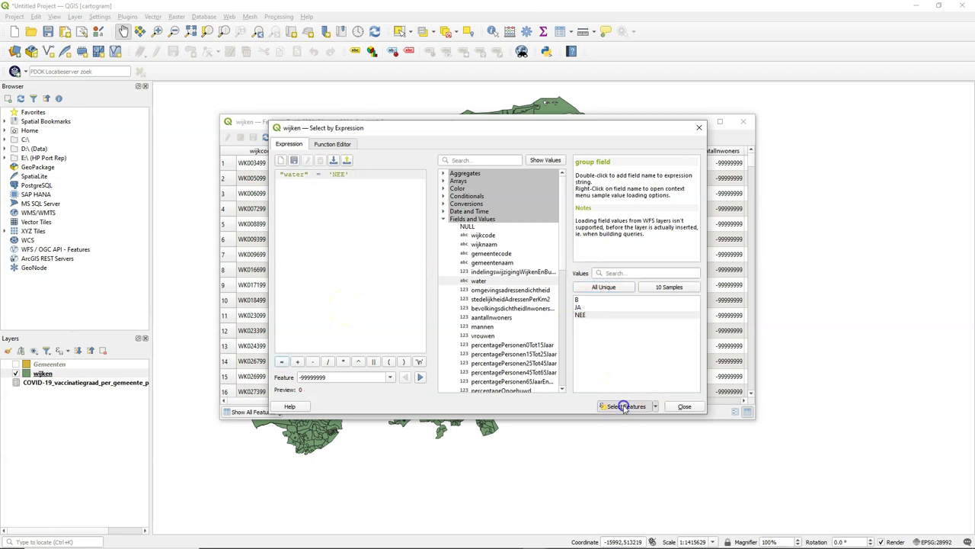
{"action": "left_click", "coordinate": [685, 406]}
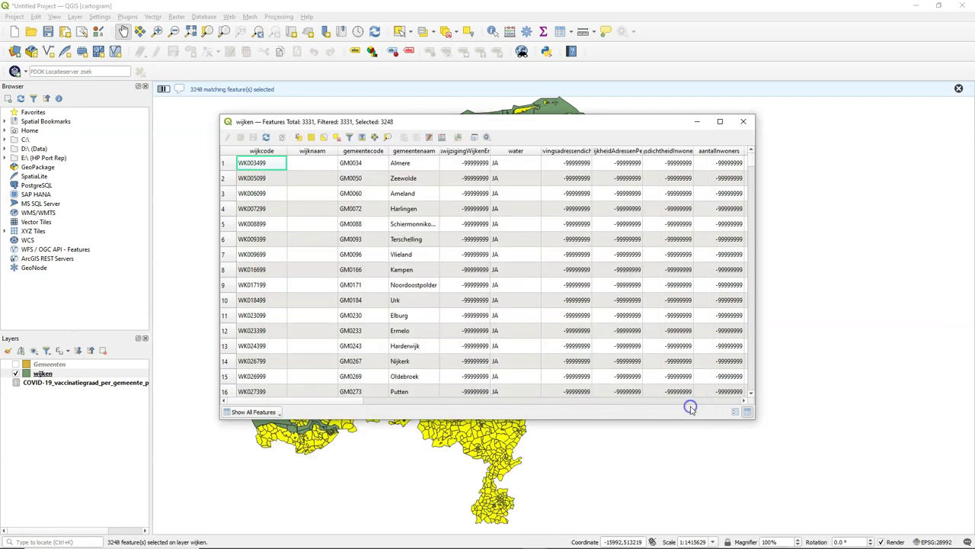
{"action": "left_click_drag", "start_coordinate": [422, 123], "coordinate": [450, 128]}
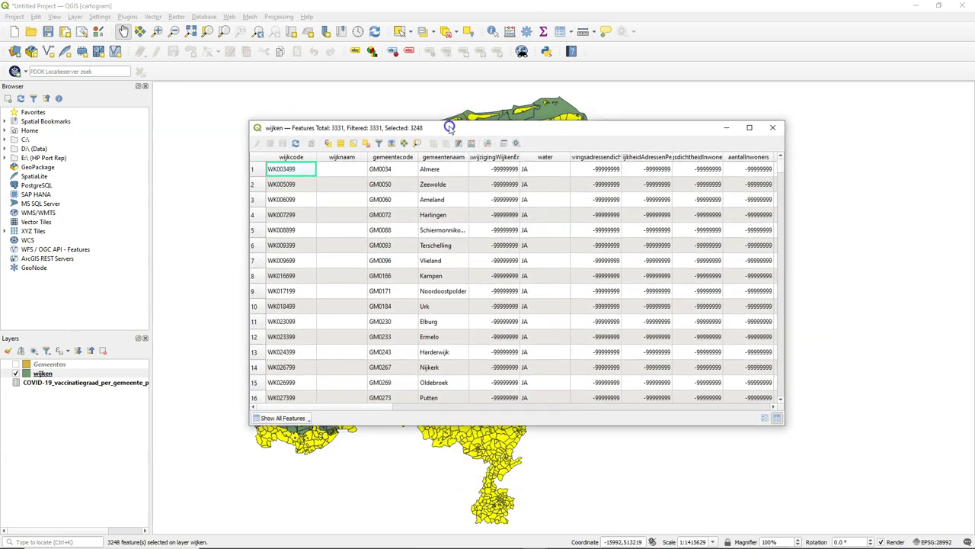
- Save only the selected wijken to D:\rivm\wijken.gpkg as layer 'wijken zonder water'
{"action": "left_click", "coordinate": [773, 128]}
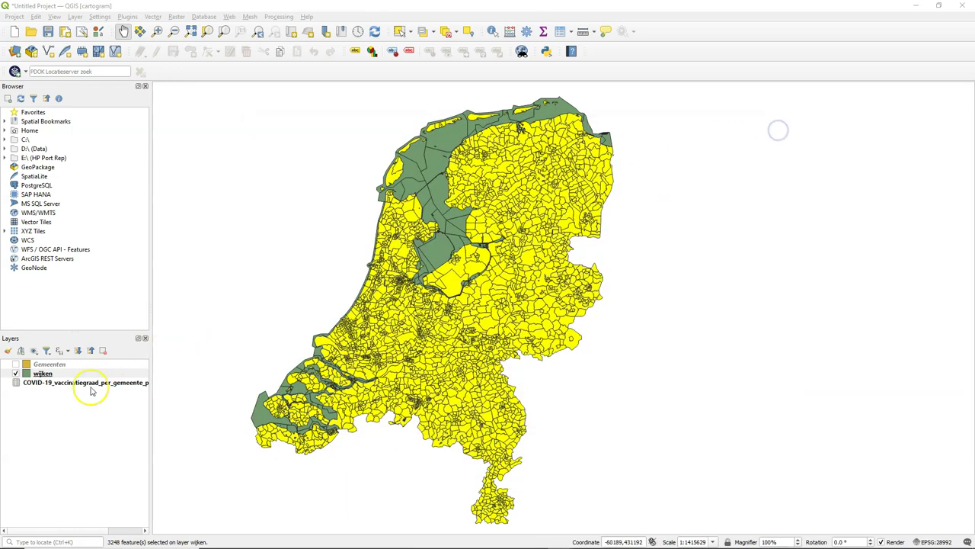
{"action": "right_click", "coordinate": [43, 375]}
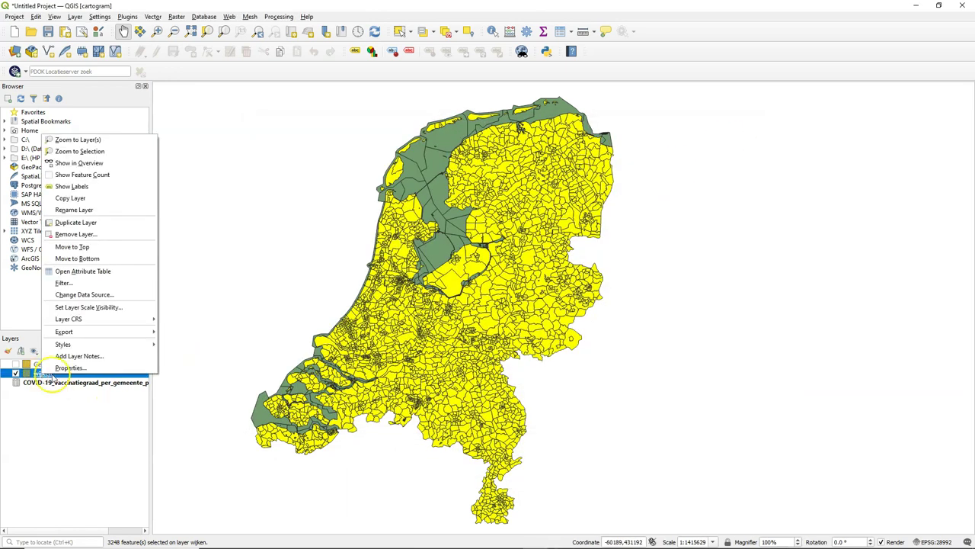
{"action": "mouse_move", "coordinate": [125, 333]}
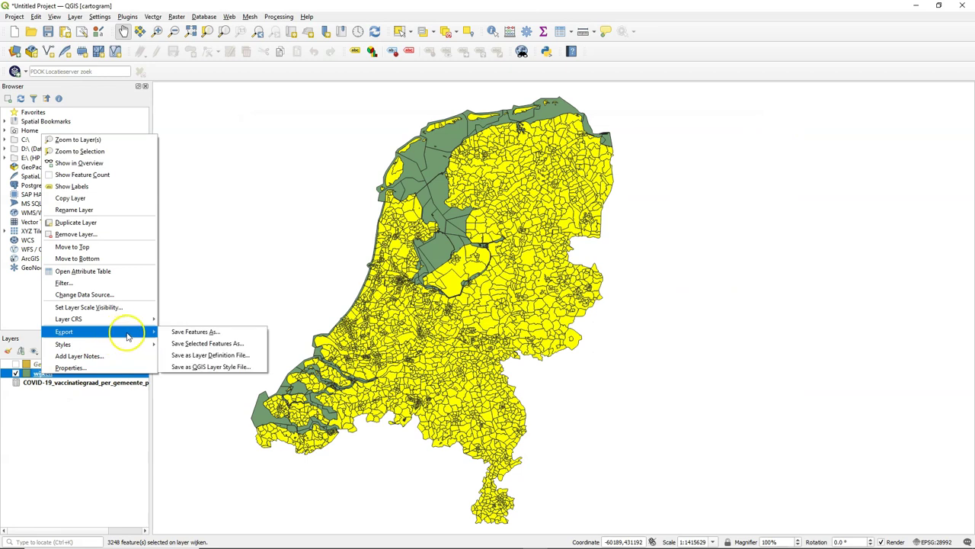
{"action": "left_click", "coordinate": [204, 344]}
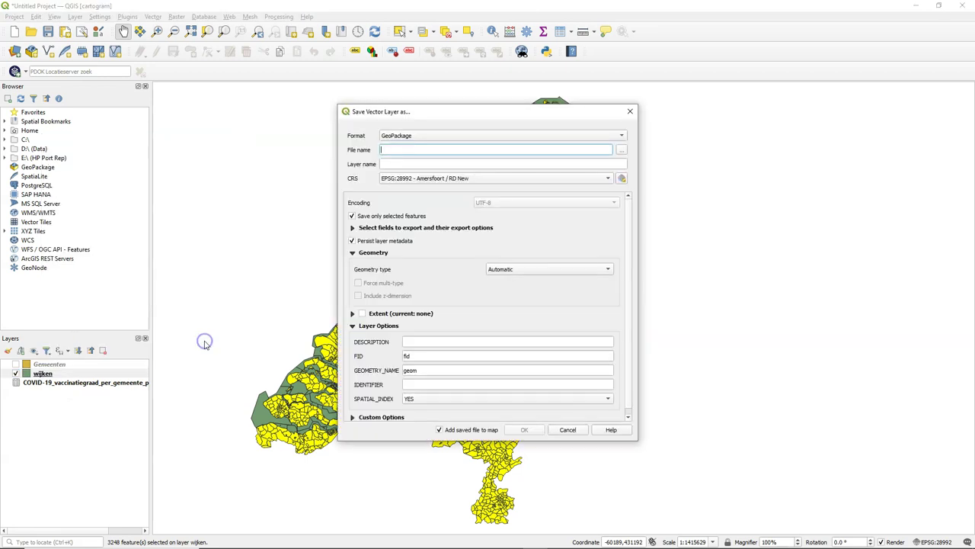
{"action": "left_click", "coordinate": [622, 151]}
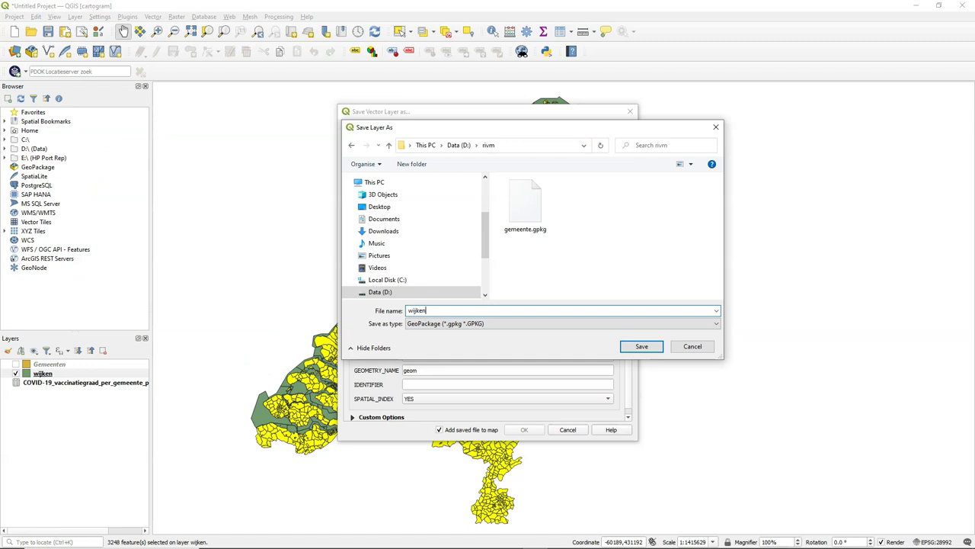
{"action": "left_click", "coordinate": [642, 346]}
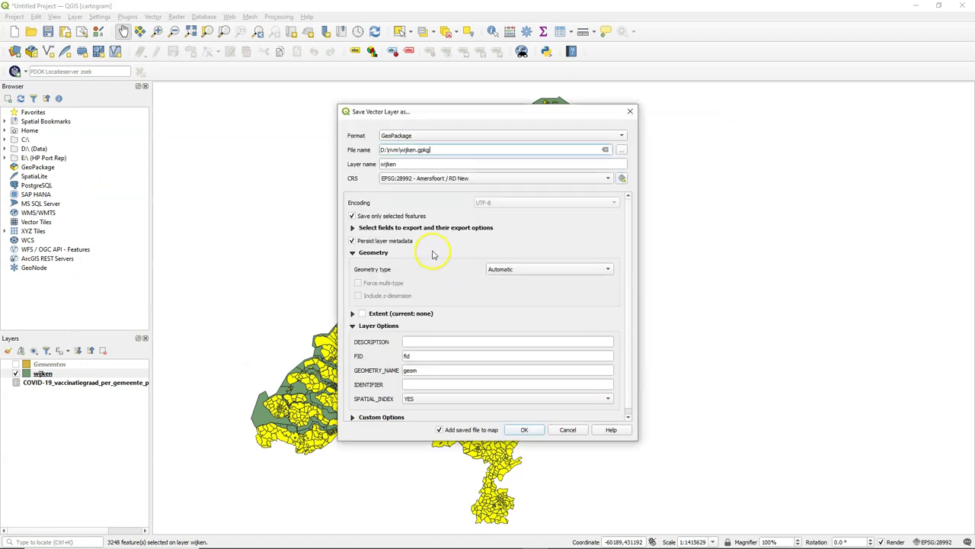
{"action": "double_click", "coordinate": [473, 163]}
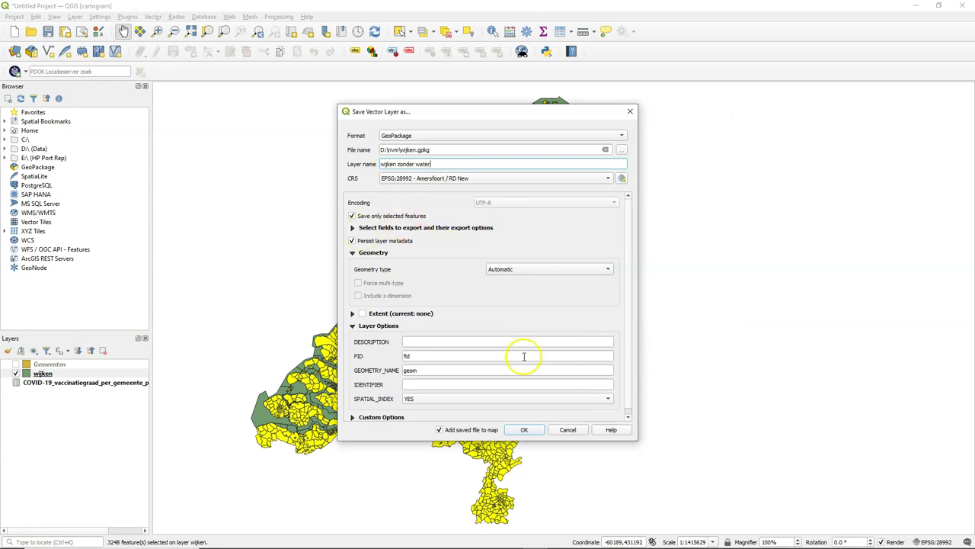
{"action": "left_click", "coordinate": [523, 430]}
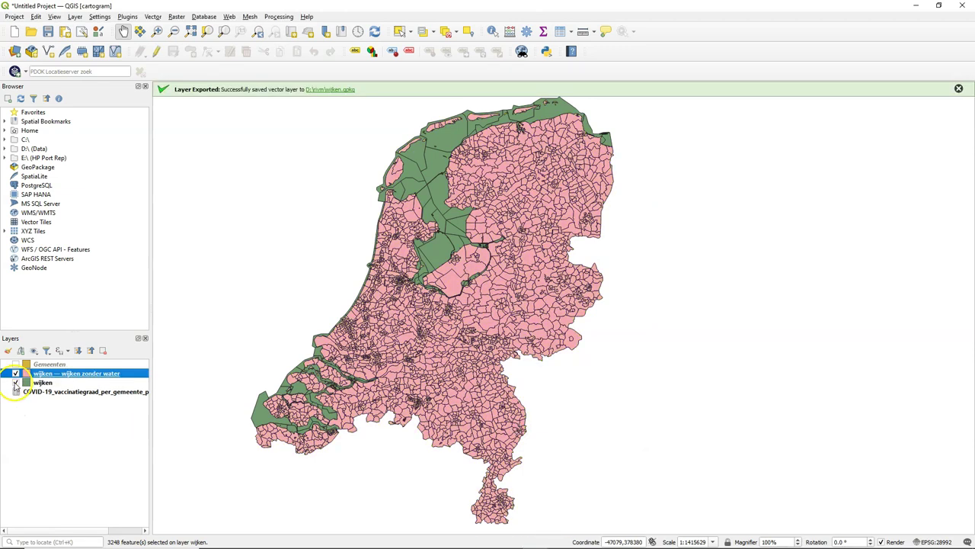
- Hide the original wijken layer and open the Dissolve tool for 'wijken zonder water'
{"action": "left_click", "coordinate": [15, 382]}
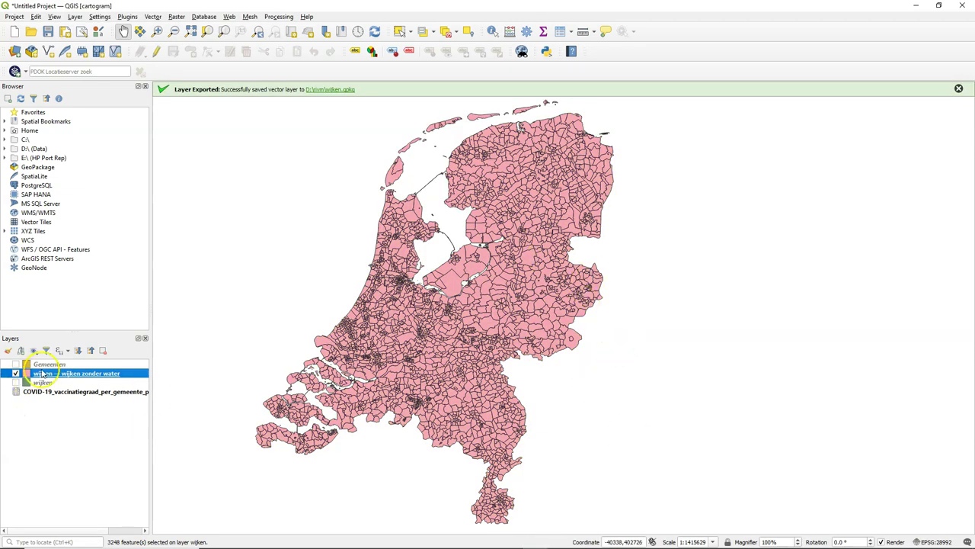
{"action": "left_click", "coordinate": [154, 16]}
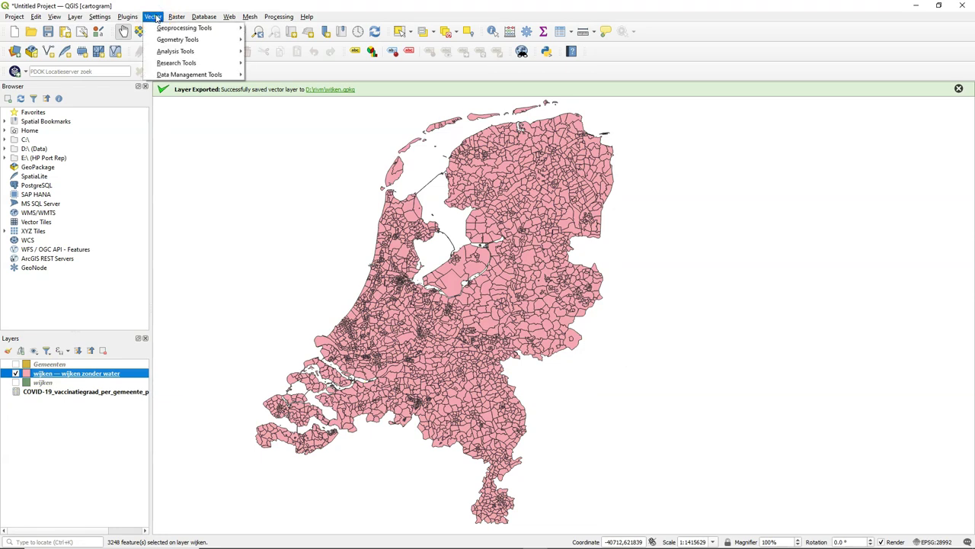
{"action": "mouse_move", "coordinate": [160, 28]}
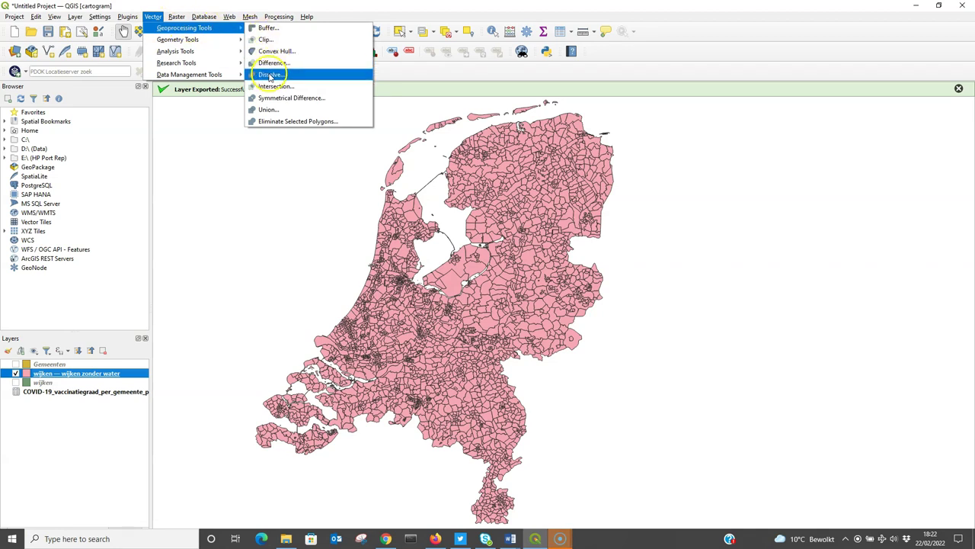
{"action": "left_click", "coordinate": [270, 75]}
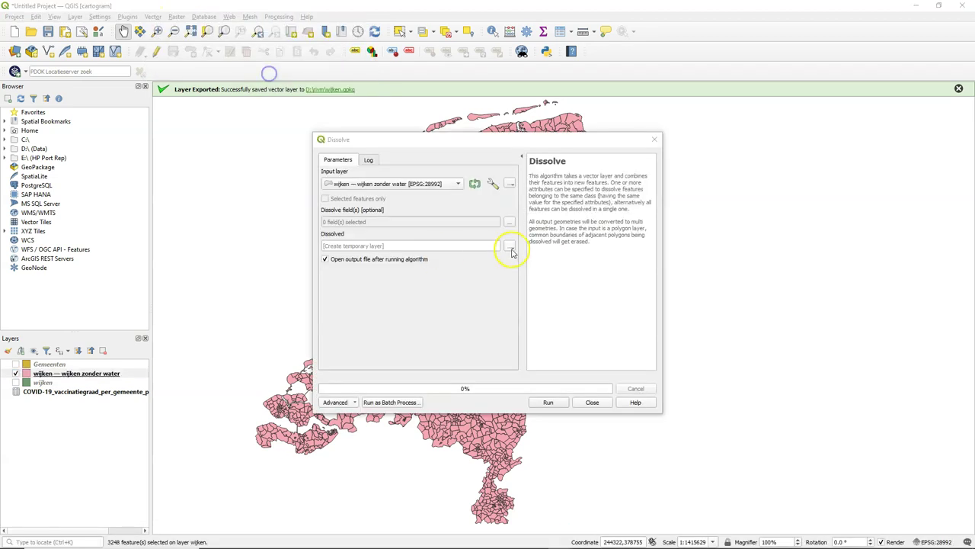
- Save the dissolve output into wijken.gpkg as 'Nederland' and run it
{"action": "left_click", "coordinate": [510, 245]}
{"action": "left_click", "coordinate": [543, 283]}
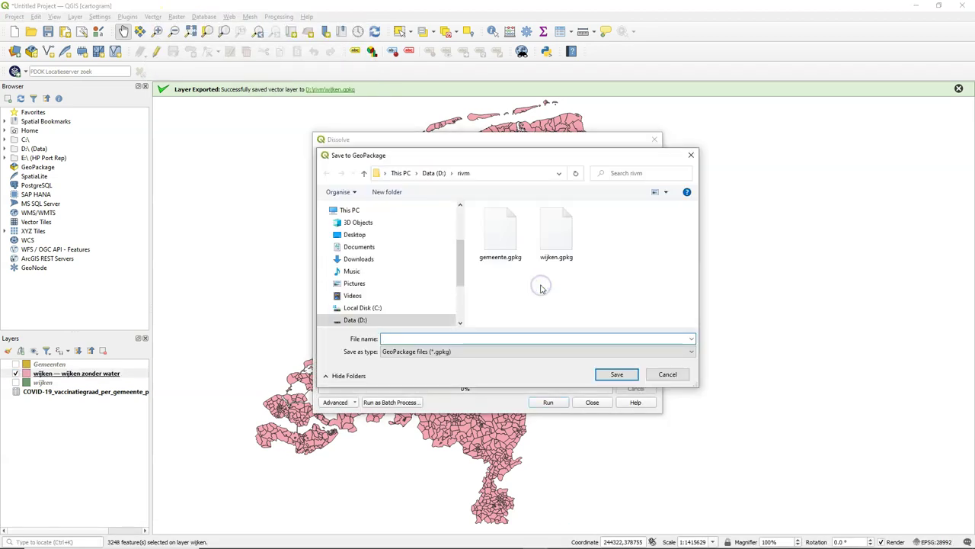
{"action": "left_click", "coordinate": [557, 233]}
{"action": "left_click", "coordinate": [616, 374]}
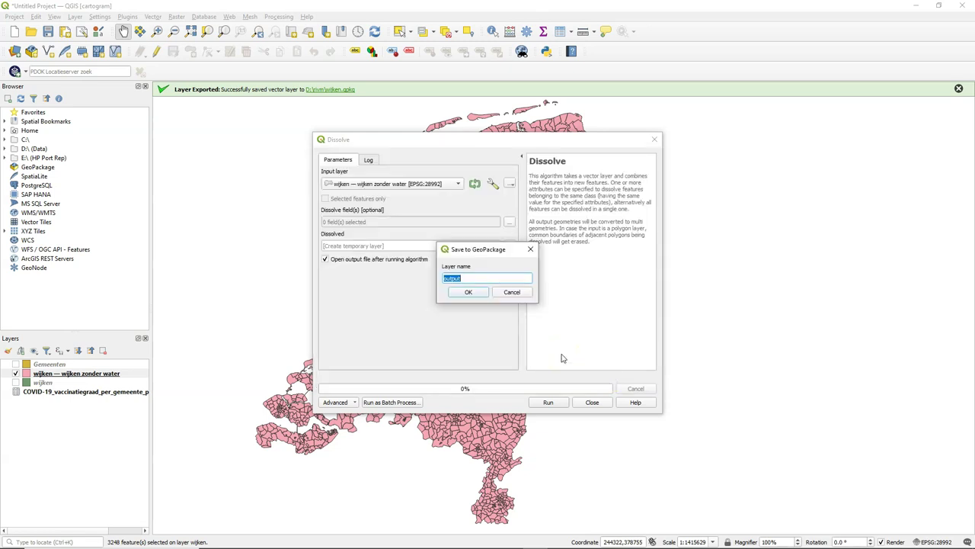
{"action": "type", "text": "Nederland"}
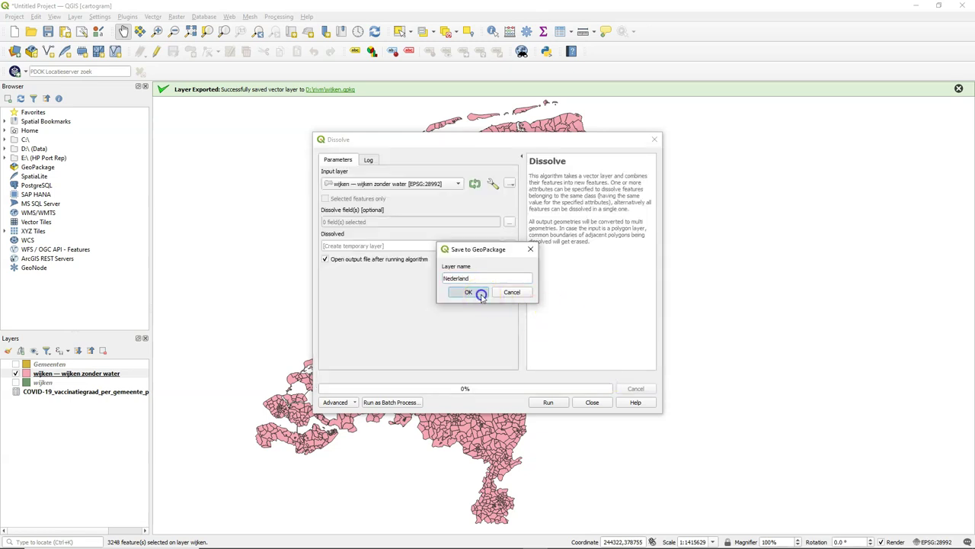
{"action": "left_click", "coordinate": [479, 292]}
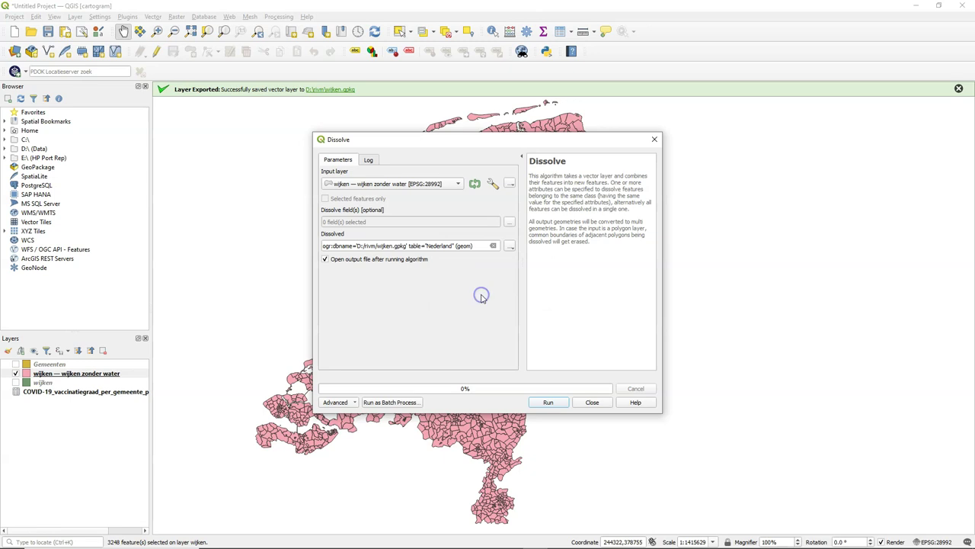
{"action": "left_click", "coordinate": [550, 403]}
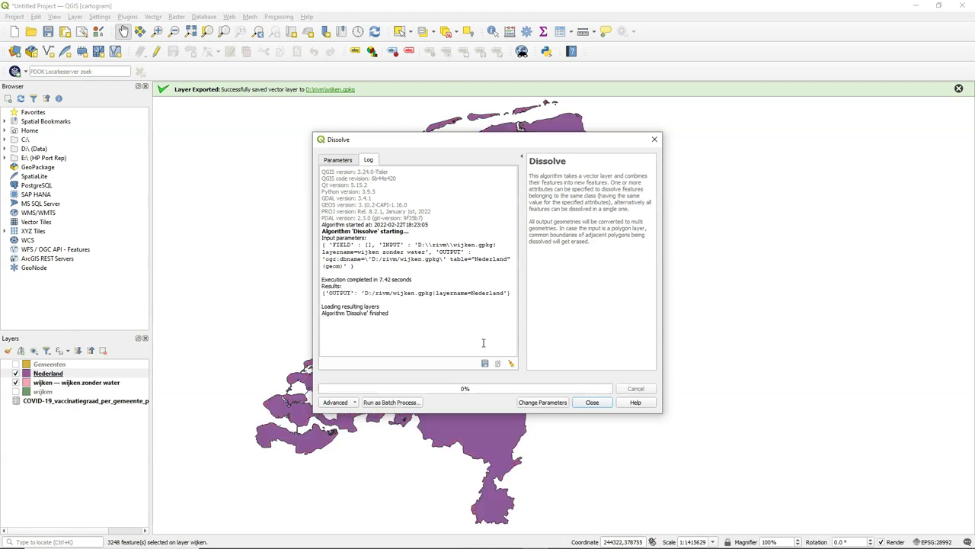
{"action": "left_click", "coordinate": [599, 402]}
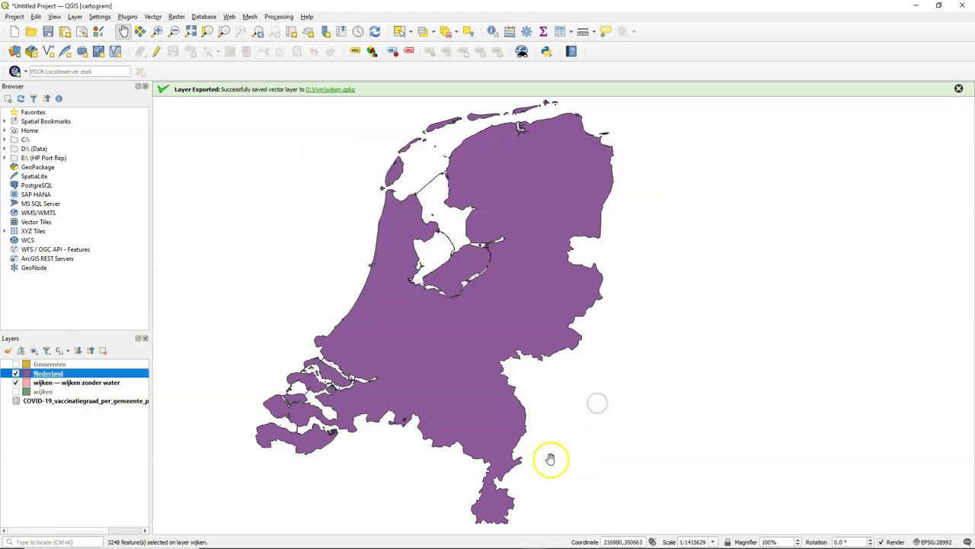
- Open the Clip tool with Gemeenten as the input layer and Nederland as overlay
{"action": "left_click", "coordinate": [15, 364]}
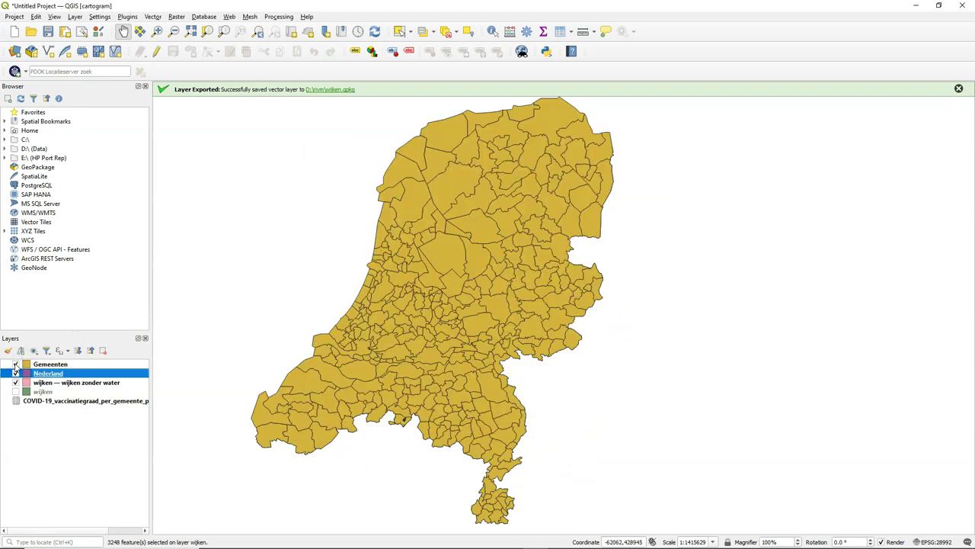
{"action": "left_click", "coordinate": [16, 364]}
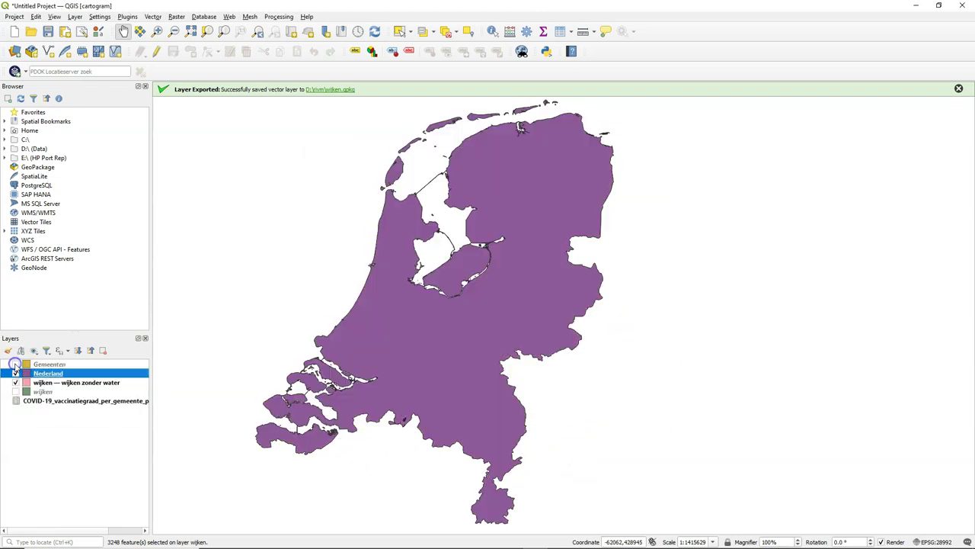
{"action": "left_click", "coordinate": [153, 16]}
{"action": "mouse_move", "coordinate": [187, 28]}
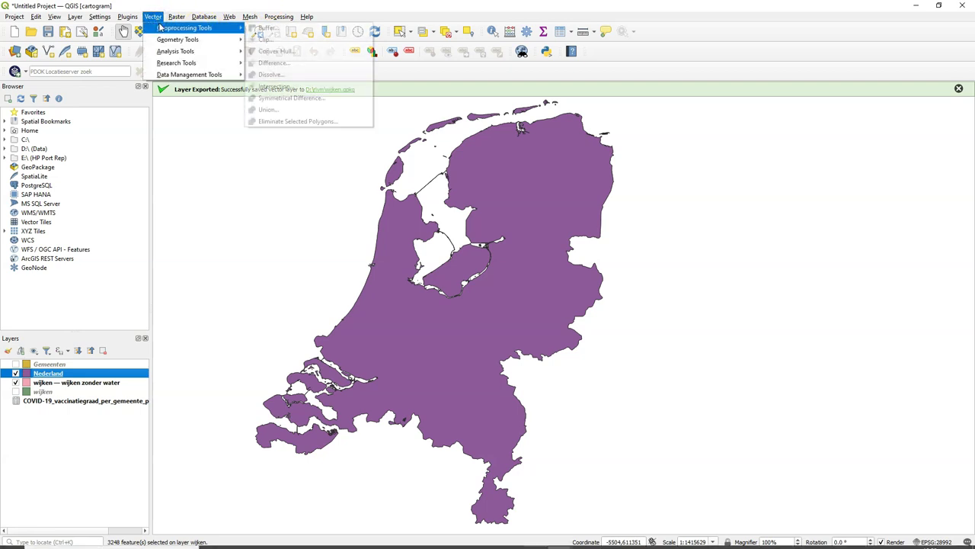
{"action": "left_click", "coordinate": [269, 39]}
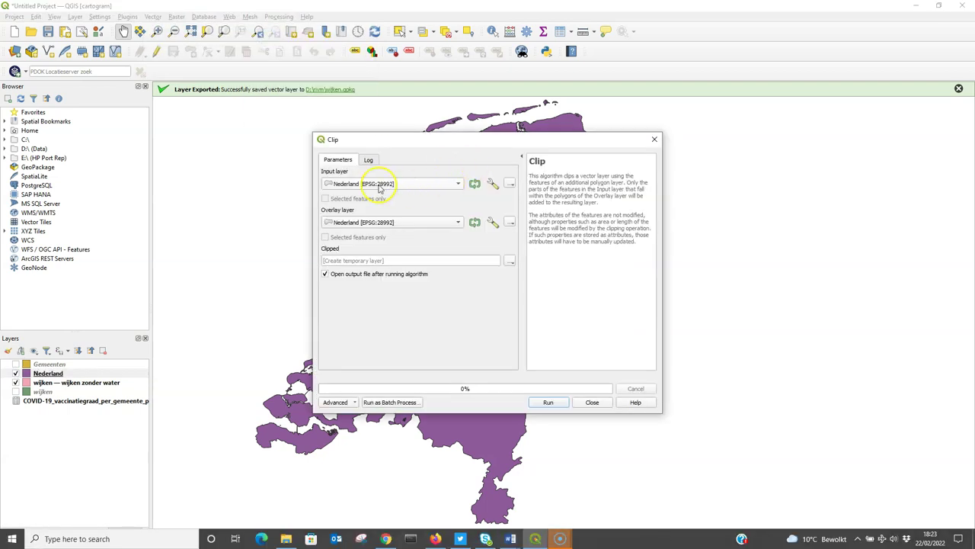
{"action": "left_click", "coordinate": [441, 184]}
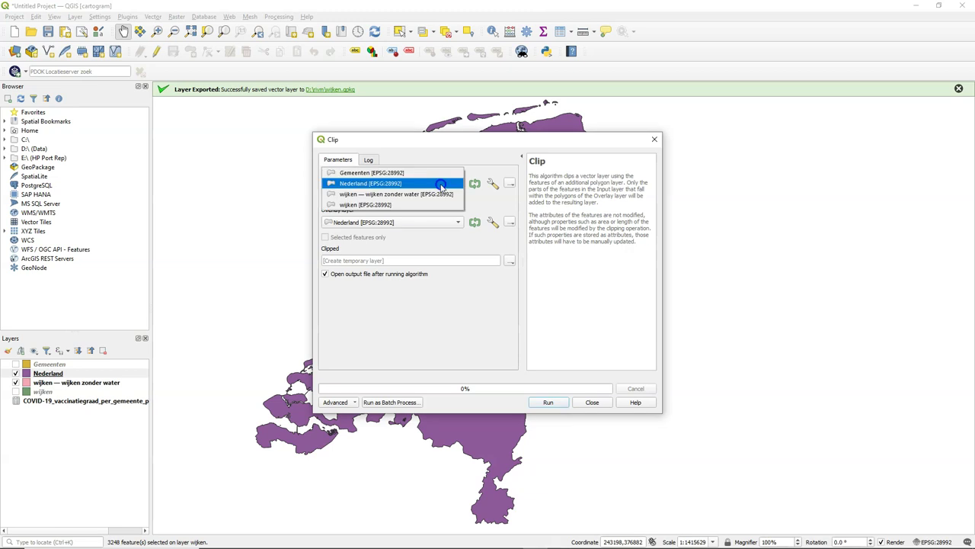
{"action": "left_click", "coordinate": [387, 172]}
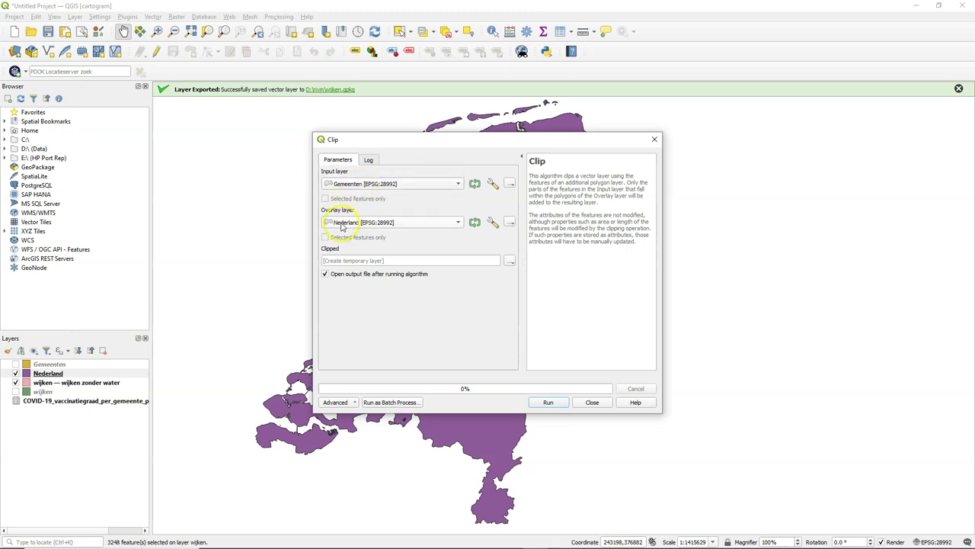
- Save the clip output in gemeente.gpkg as 'gemeenten_clip' and run it
{"action": "left_click", "coordinate": [509, 260]}
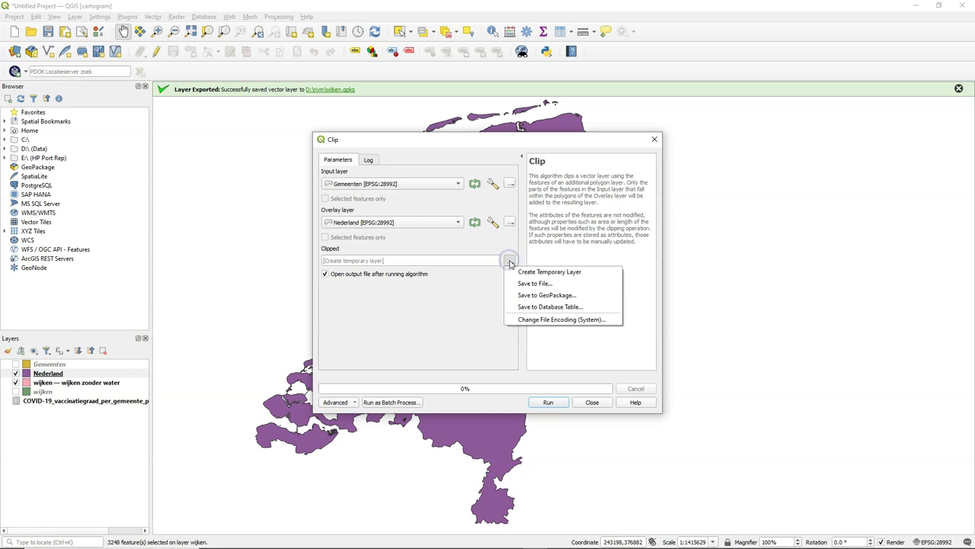
{"action": "left_click", "coordinate": [541, 296]}
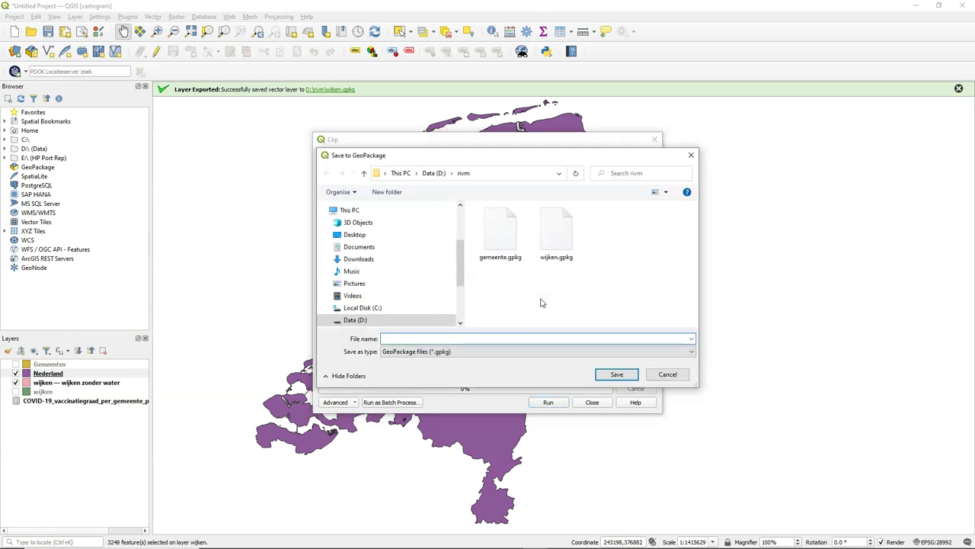
{"action": "left_click", "coordinate": [506, 244]}
{"action": "key", "text": "Return"}
{"action": "type", "text": "gemeenten_clip"}
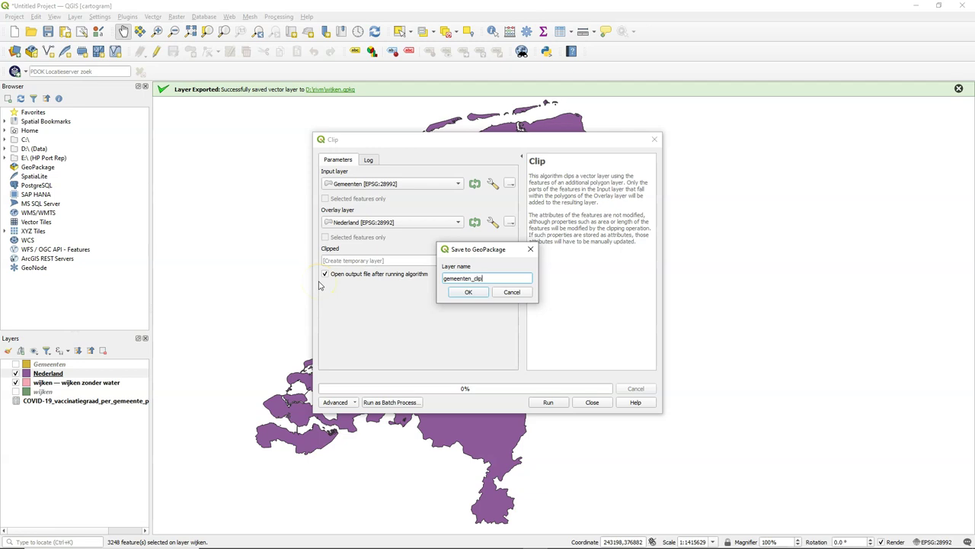
{"action": "left_click", "coordinate": [468, 292]}
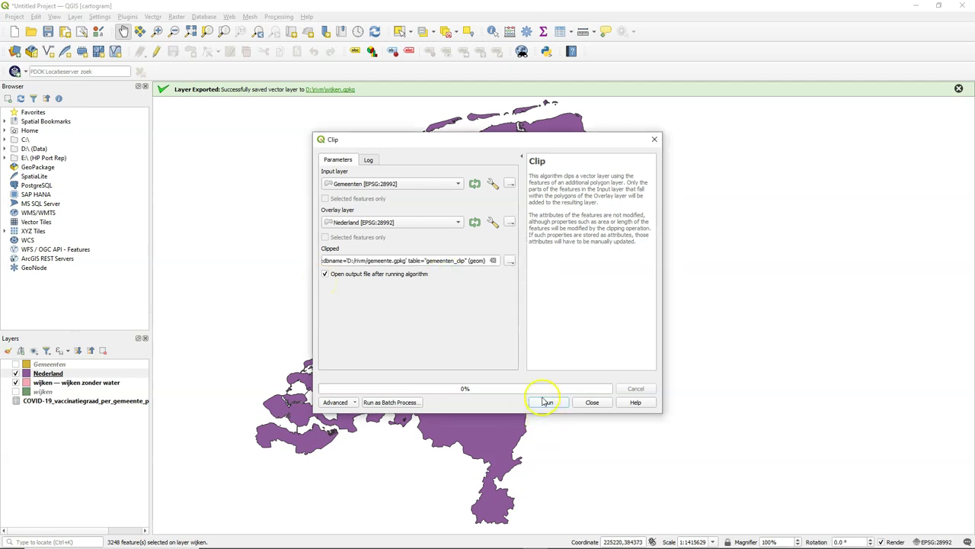
{"action": "left_click", "coordinate": [547, 403]}
{"action": "left_click", "coordinate": [593, 405]}
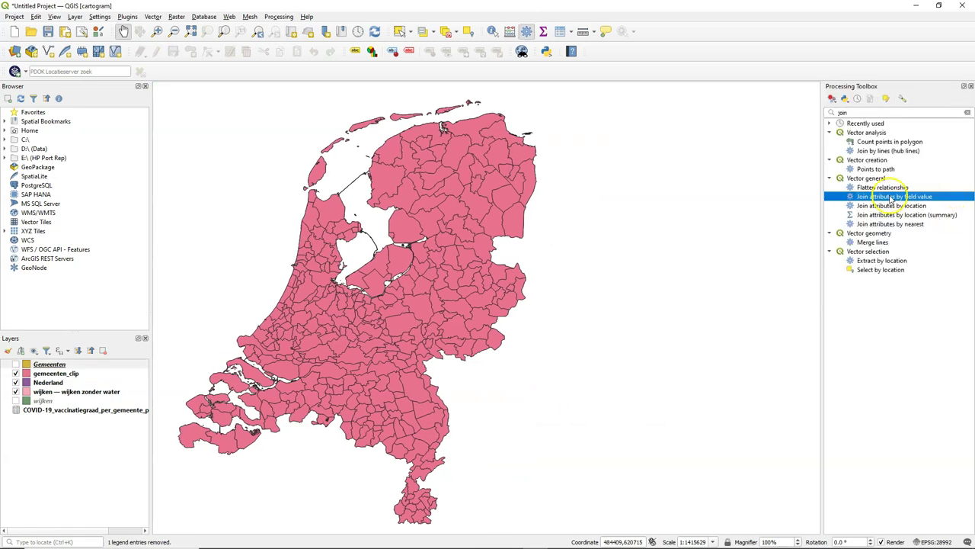
- Open Join Attributes by Field Value with gemeenten_clip as input, checking its attribute table
{"action": "double_click", "coordinate": [890, 197]}
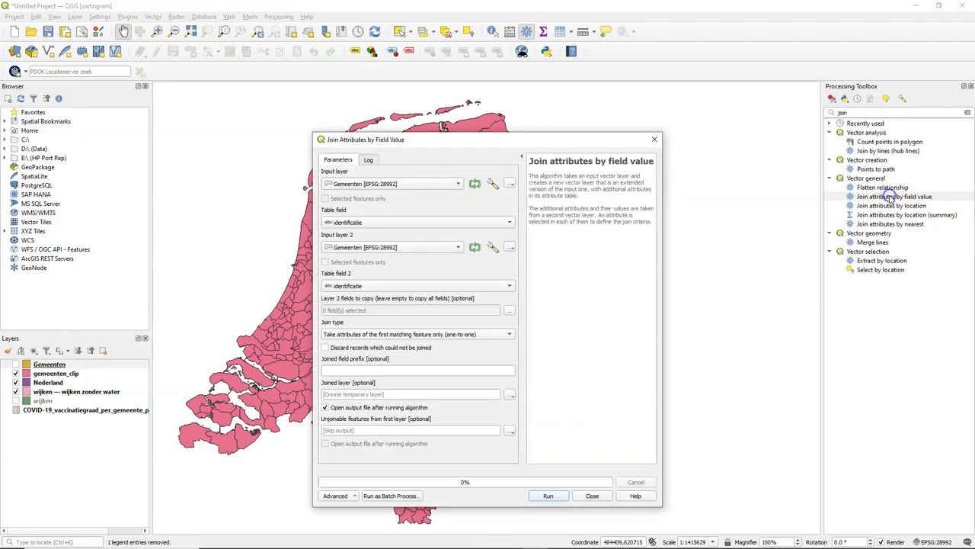
{"action": "left_click", "coordinate": [424, 185]}
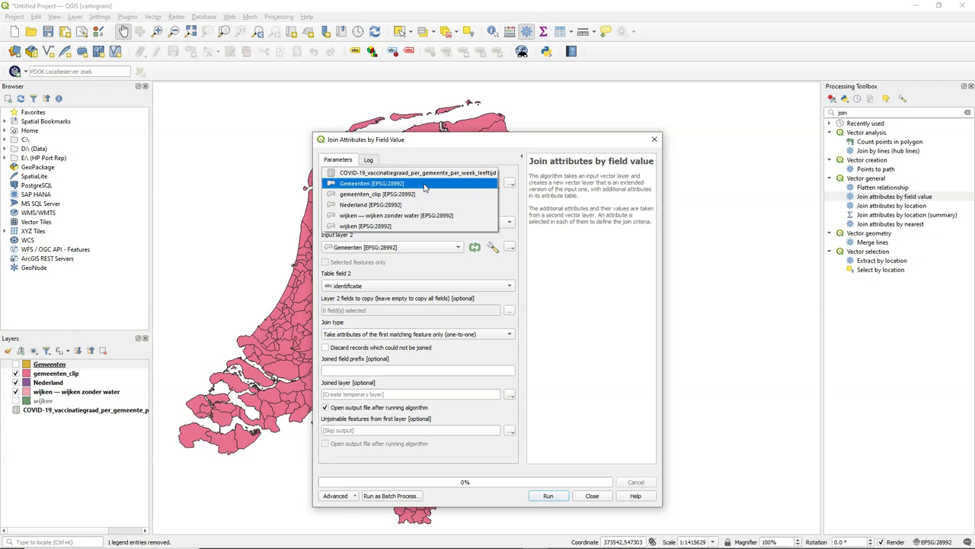
{"action": "left_click", "coordinate": [402, 195]}
{"action": "left_click", "coordinate": [359, 223]}
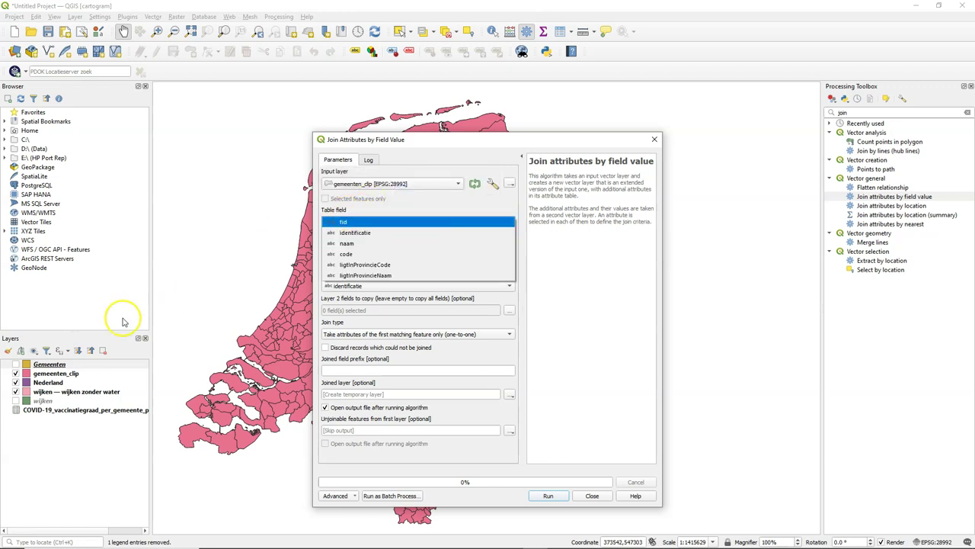
{"action": "right_click", "coordinate": [50, 373]}
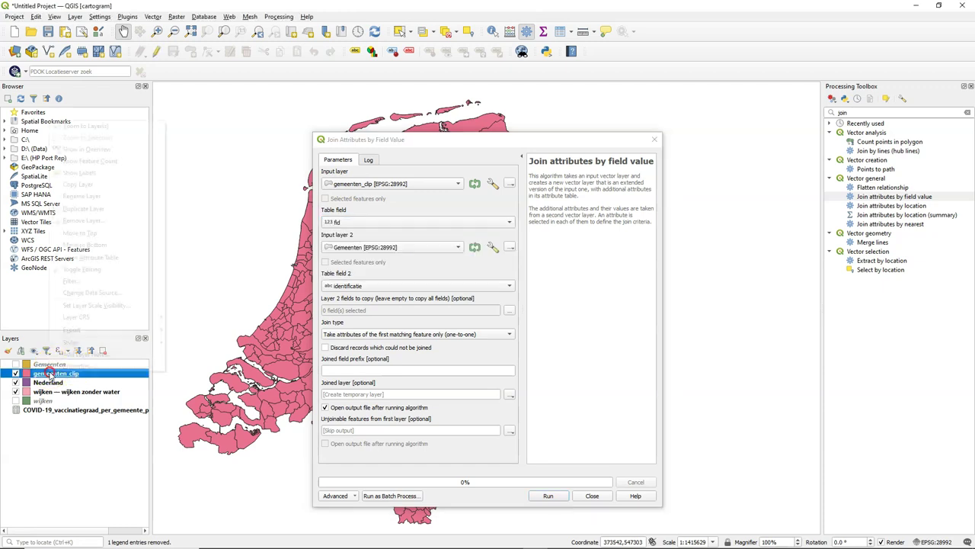
{"action": "left_click", "coordinate": [83, 259]}
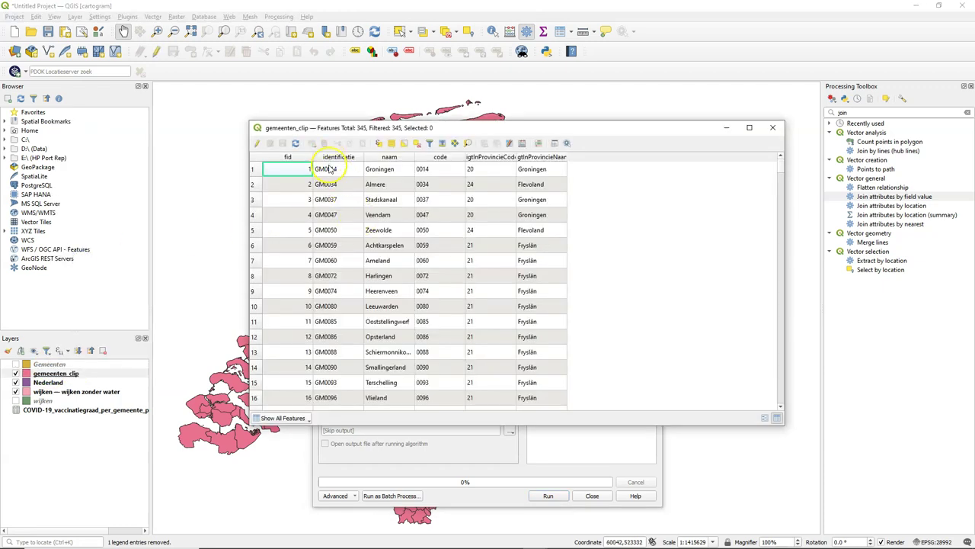
{"action": "left_click", "coordinate": [772, 127]}
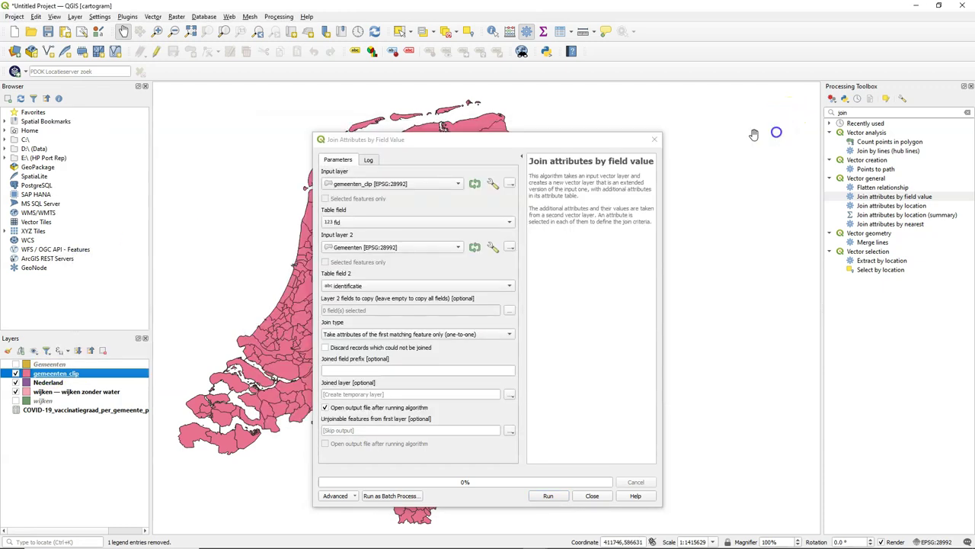
- Join on identificatie to the COVID-19 vaccination table's Region_code field
{"action": "left_click", "coordinate": [364, 223]}
{"action": "left_click", "coordinate": [358, 237]}
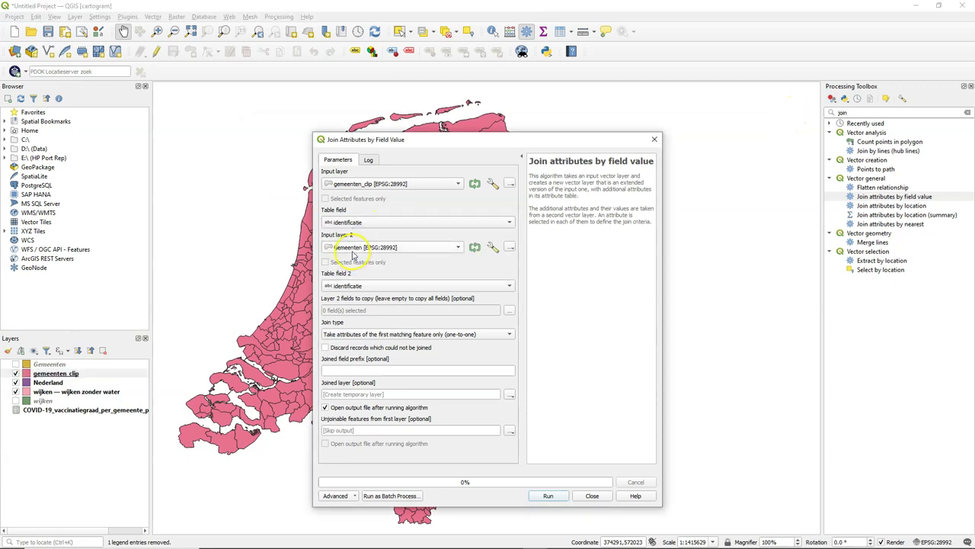
{"action": "left_click", "coordinate": [356, 248]}
{"action": "left_click", "coordinate": [358, 238]}
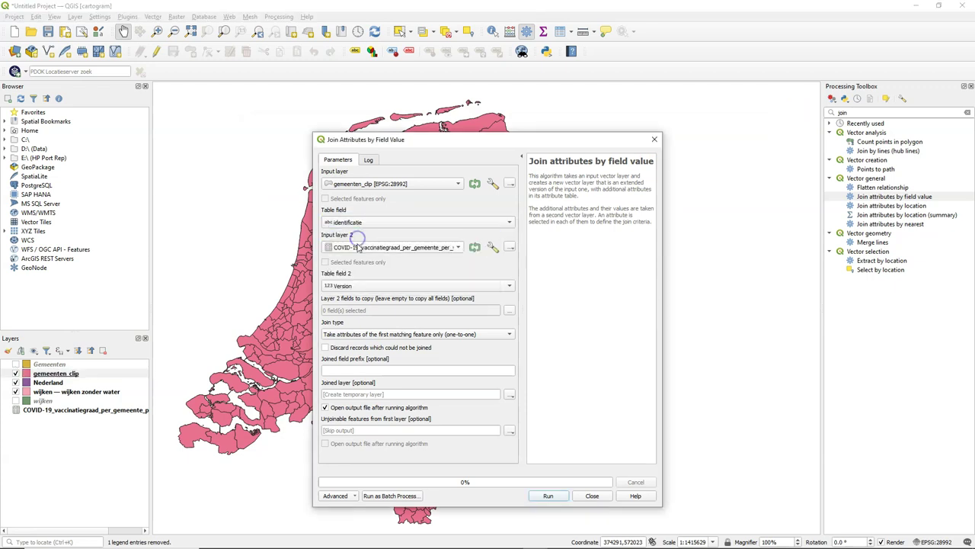
{"action": "left_click", "coordinate": [351, 286]}
{"action": "left_click", "coordinate": [356, 328]}
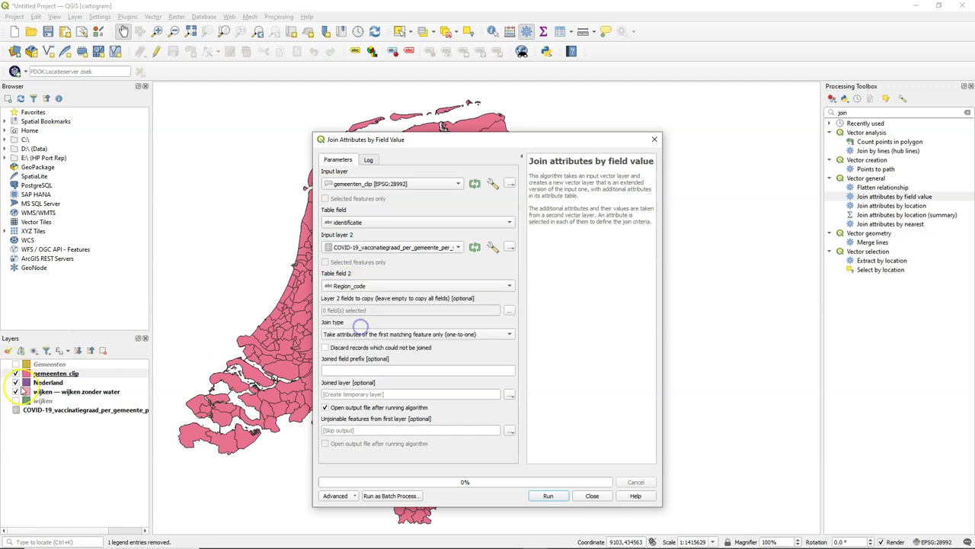
- Inspect the records in the COVID-19 vaccination CSV's attribute table
{"action": "right_click", "coordinate": [44, 412]}
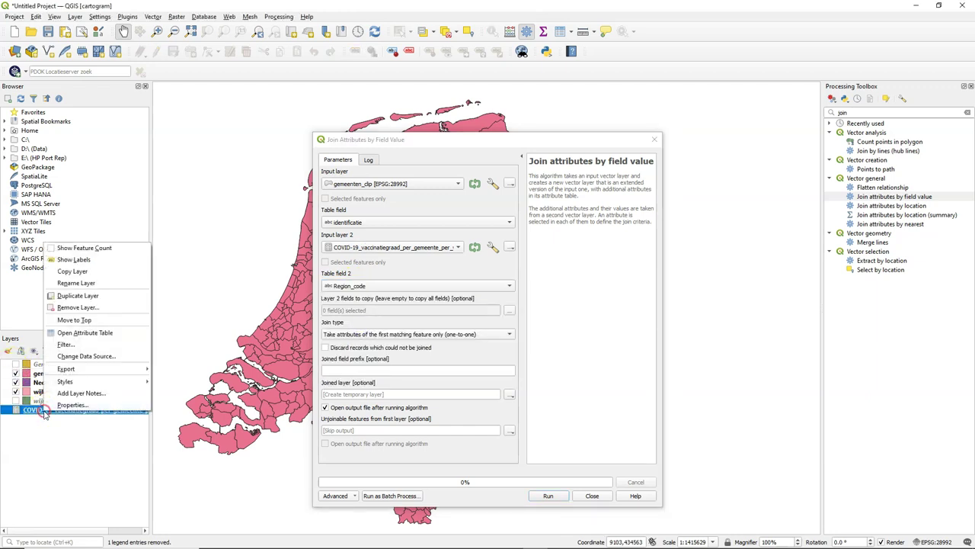
{"action": "left_click", "coordinate": [92, 332]}
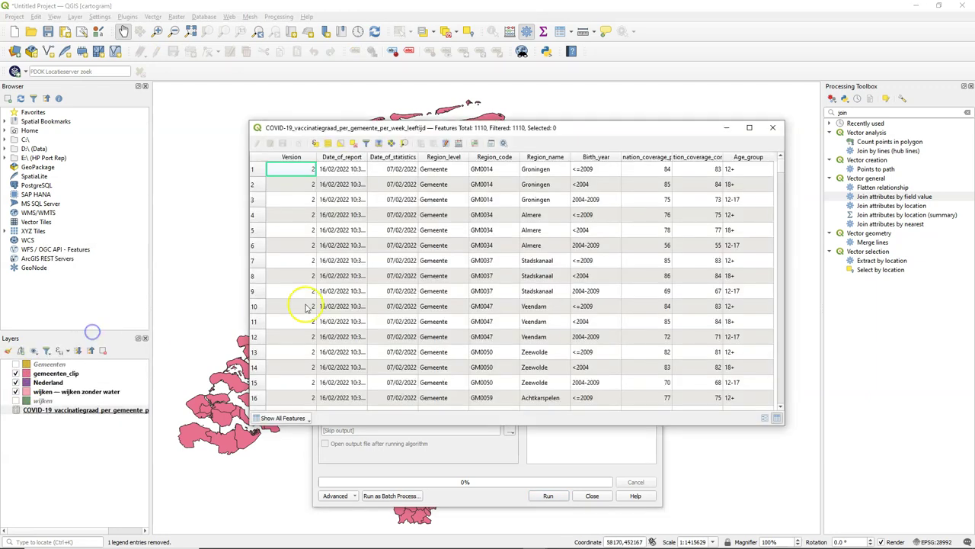
{"action": "left_click", "coordinate": [771, 128]}
- Save the joined output as layer 'vaccinations' in gemeente.gpkg and run the join
{"action": "left_click", "coordinate": [510, 394]}
{"action": "left_click", "coordinate": [533, 440]}
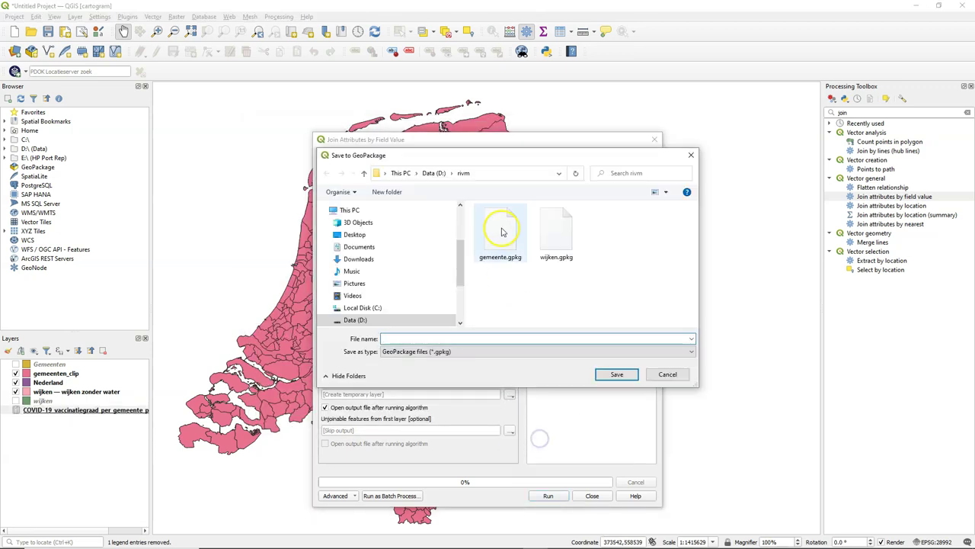
{"action": "left_click", "coordinate": [501, 232]}
{"action": "left_click", "coordinate": [619, 373]}
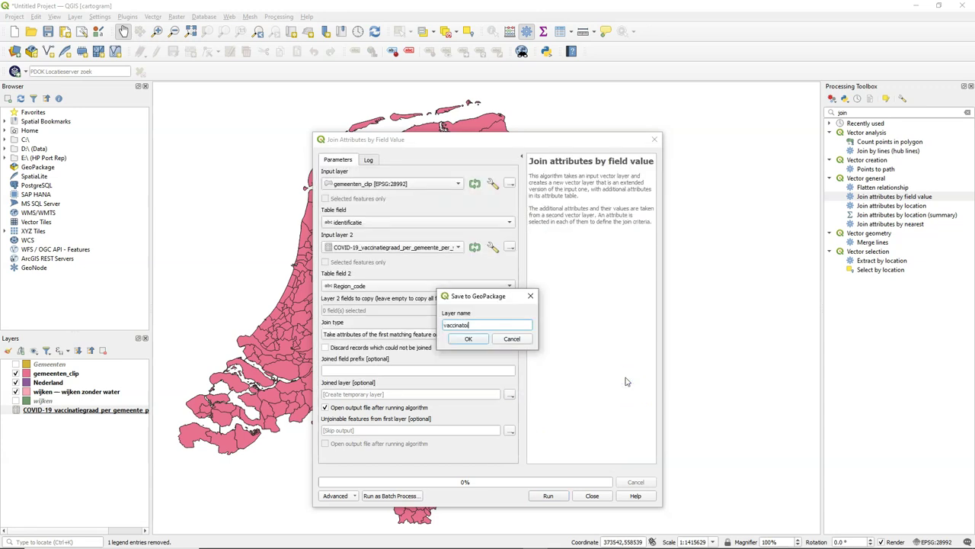
{"action": "left_click", "coordinate": [468, 338]}
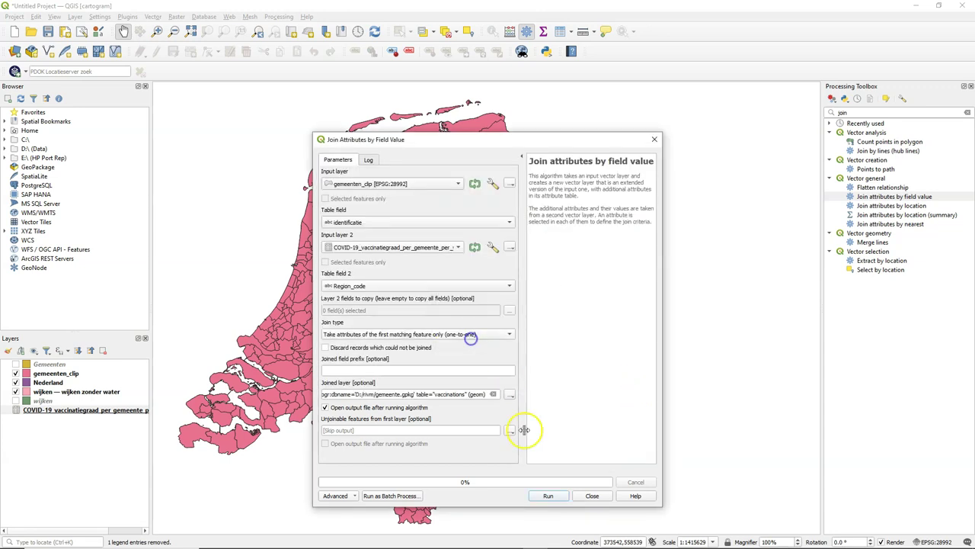
{"action": "left_click", "coordinate": [549, 496]}
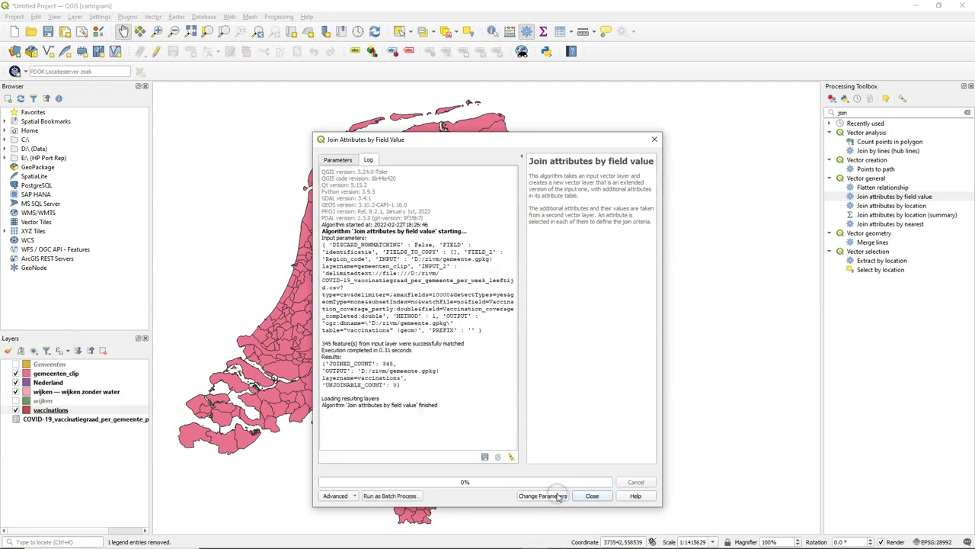
{"action": "left_click", "coordinate": [595, 497]}
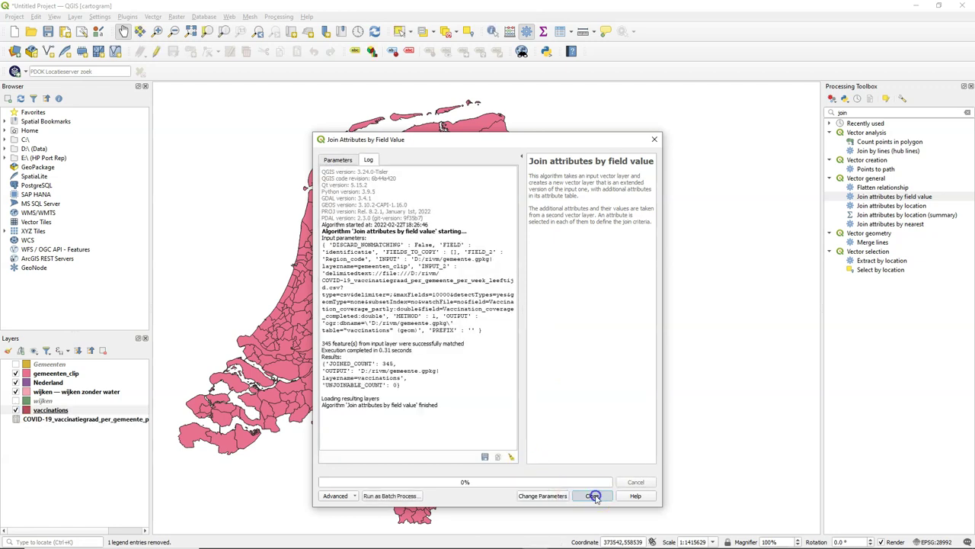
- In the vaccinations attribute table, select records where Vaccination_coverage_completed = 9999
{"action": "right_click", "coordinate": [46, 410]}
{"action": "left_click", "coordinate": [101, 294]}
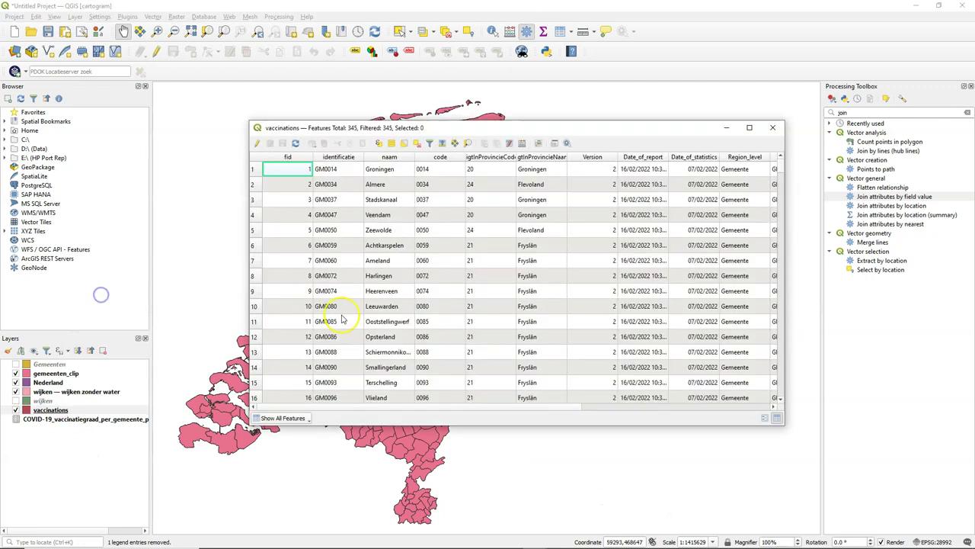
{"action": "left_click_drag", "start_coordinate": [308, 408], "coordinate": [538, 421]}
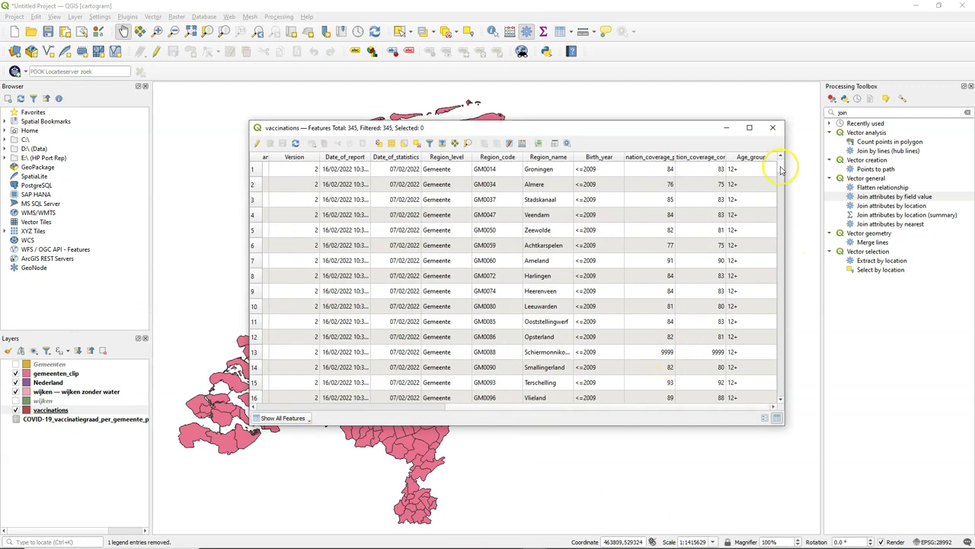
{"action": "left_click_drag", "start_coordinate": [777, 246], "coordinate": [787, 147]}
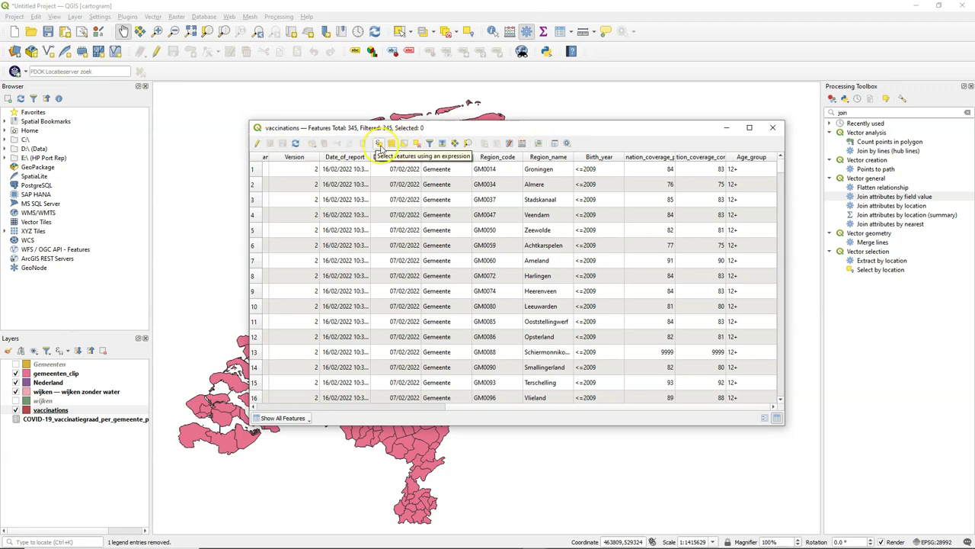
{"action": "left_click", "coordinate": [379, 145]}
{"action": "left_click", "coordinate": [444, 218]}
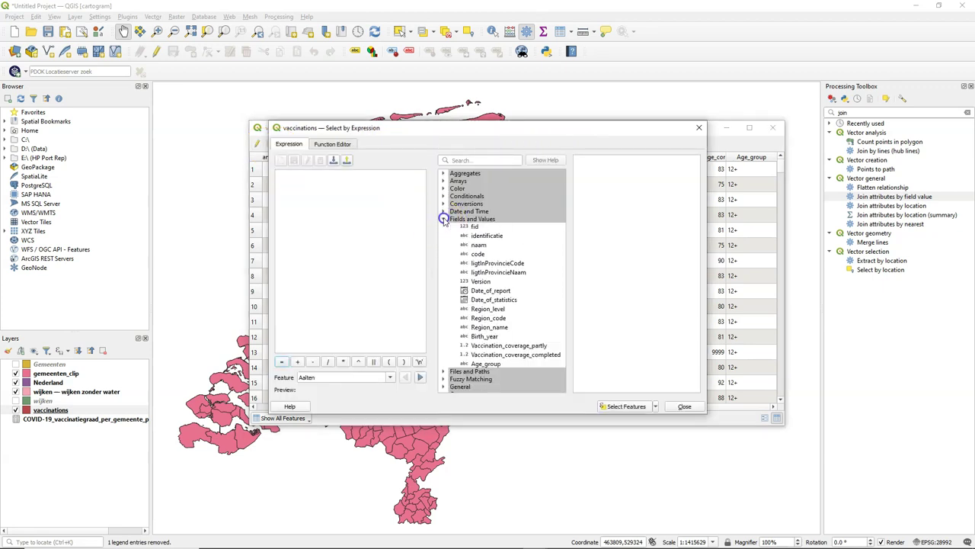
{"action": "left_click", "coordinate": [535, 363]}
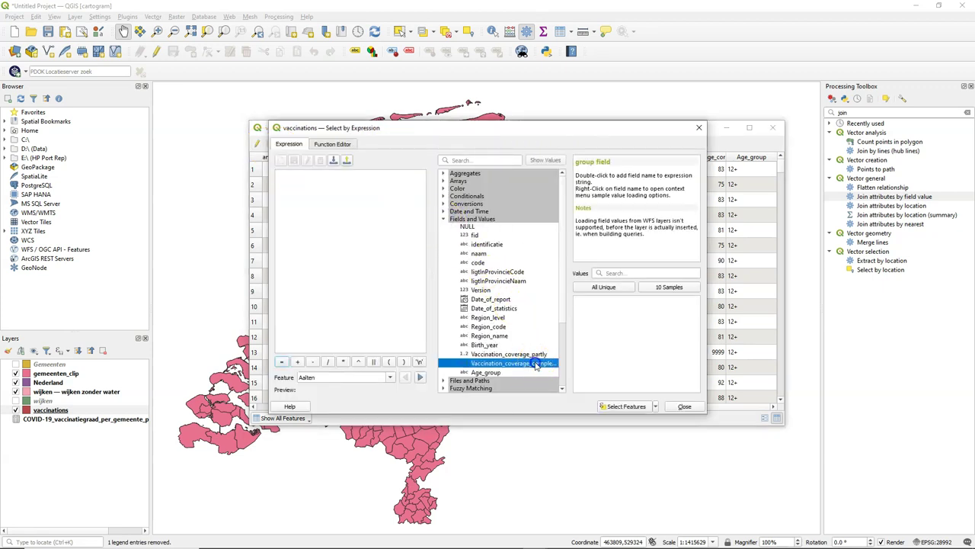
{"action": "double_click", "coordinate": [534, 363]}
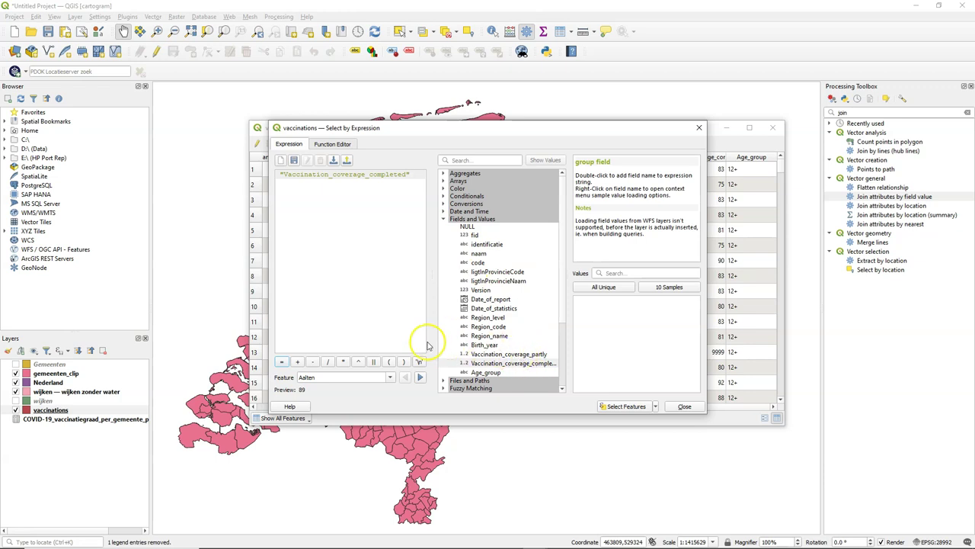
{"action": "left_click", "coordinate": [281, 363]}
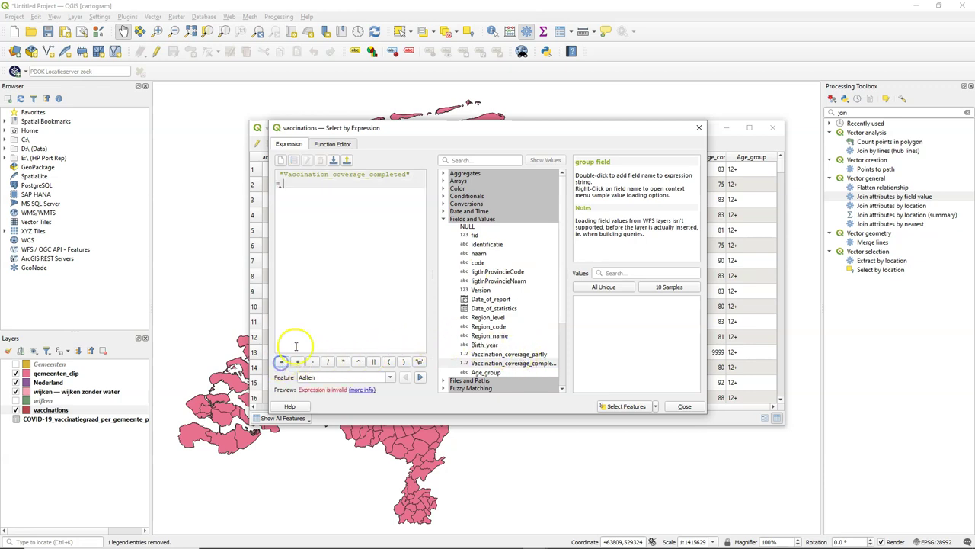
{"action": "type", "text": "9999"}
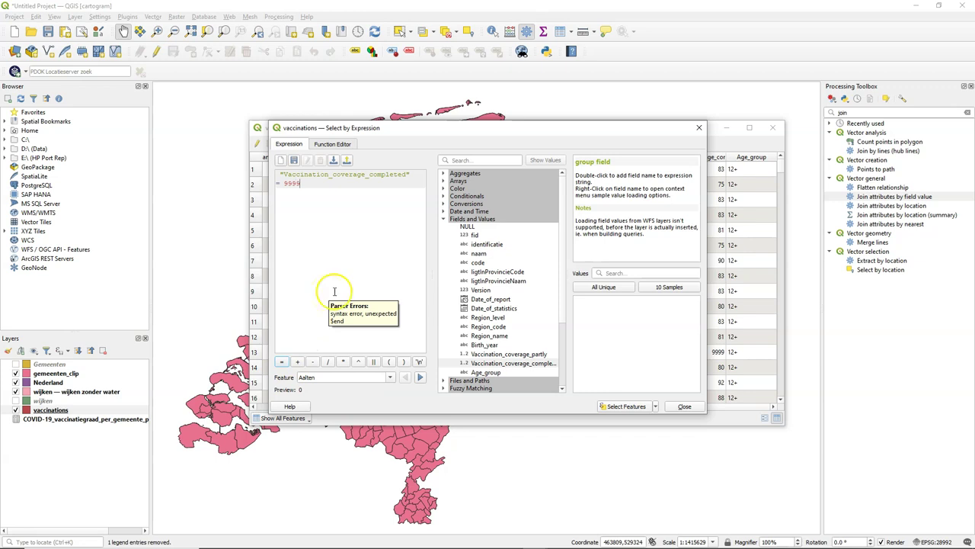
{"action": "left_click", "coordinate": [624, 408]}
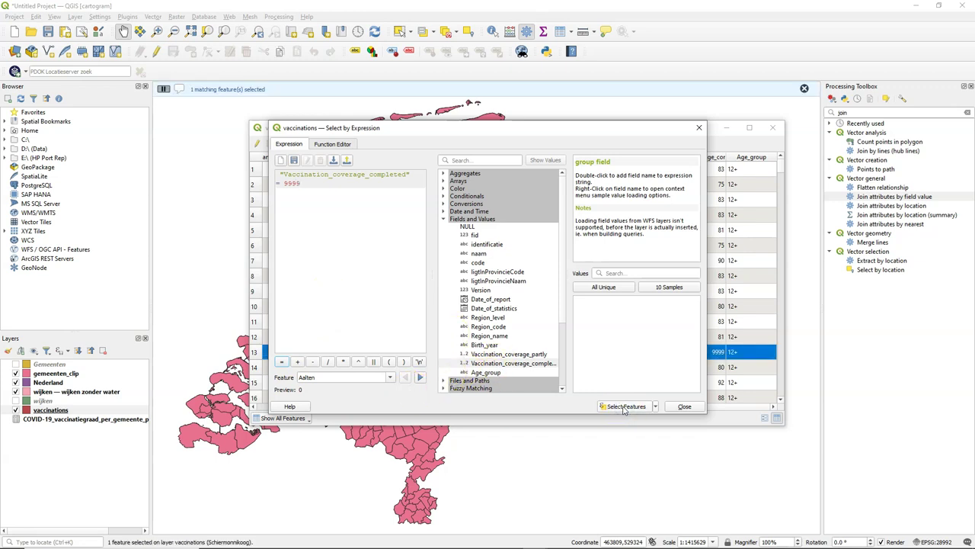
- Add records with Vaccination_coverage_completed IS NULL to the current selection
{"action": "left_click", "coordinate": [304, 187]}
{"action": "left_click_drag", "start_coordinate": [298, 185], "coordinate": [271, 187]}
{"action": "type", "text": "IS "}
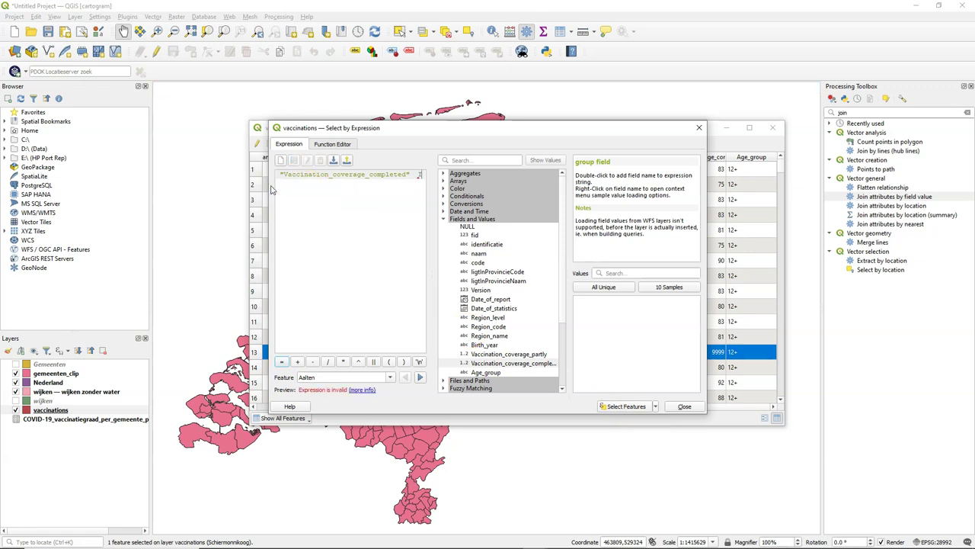
{"action": "type", "text": "NULL"}
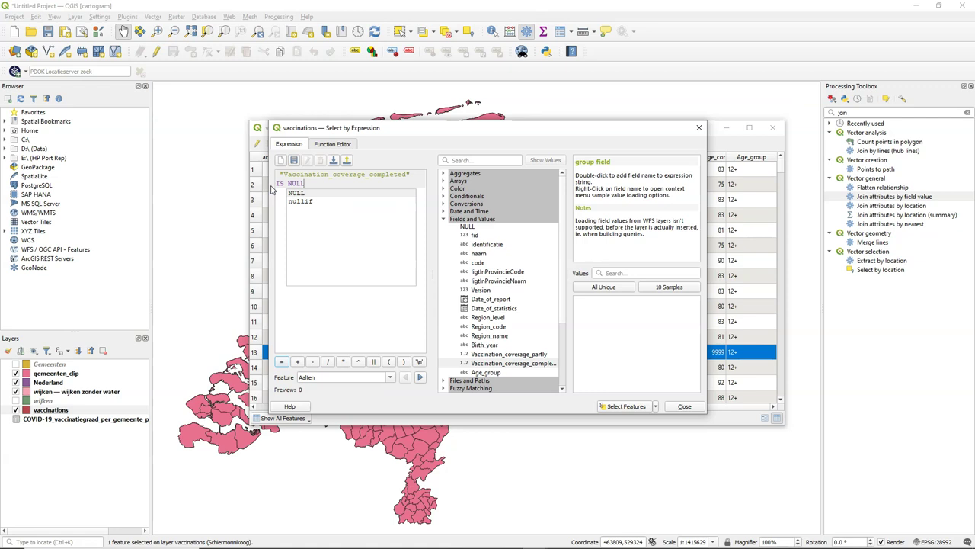
{"action": "left_click", "coordinate": [626, 405]}
{"action": "left_click", "coordinate": [655, 408]}
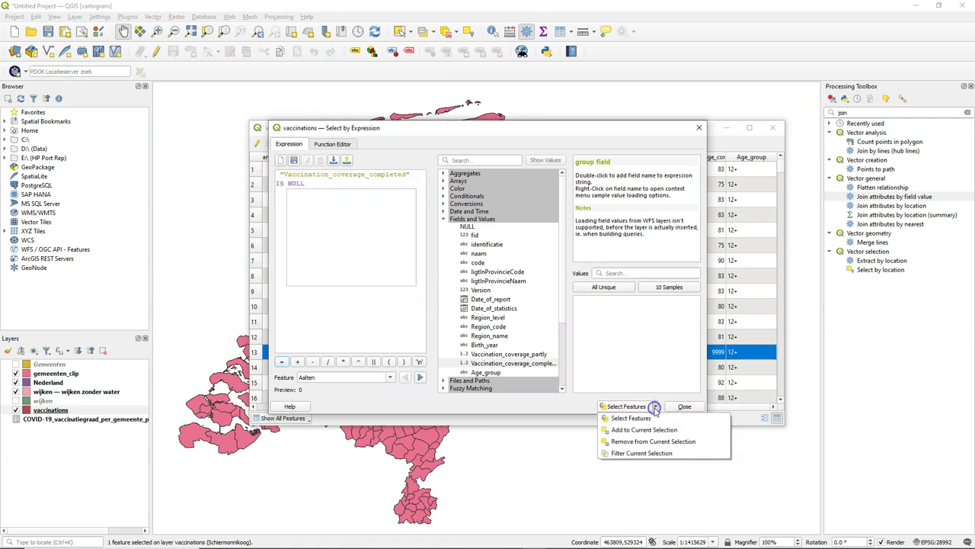
{"action": "left_click", "coordinate": [641, 432]}
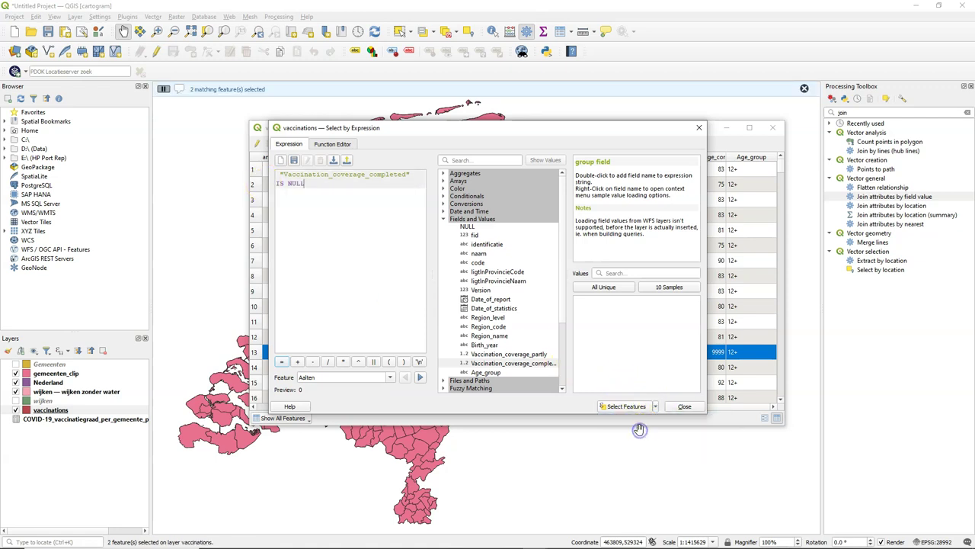
{"action": "left_click", "coordinate": [685, 406]}
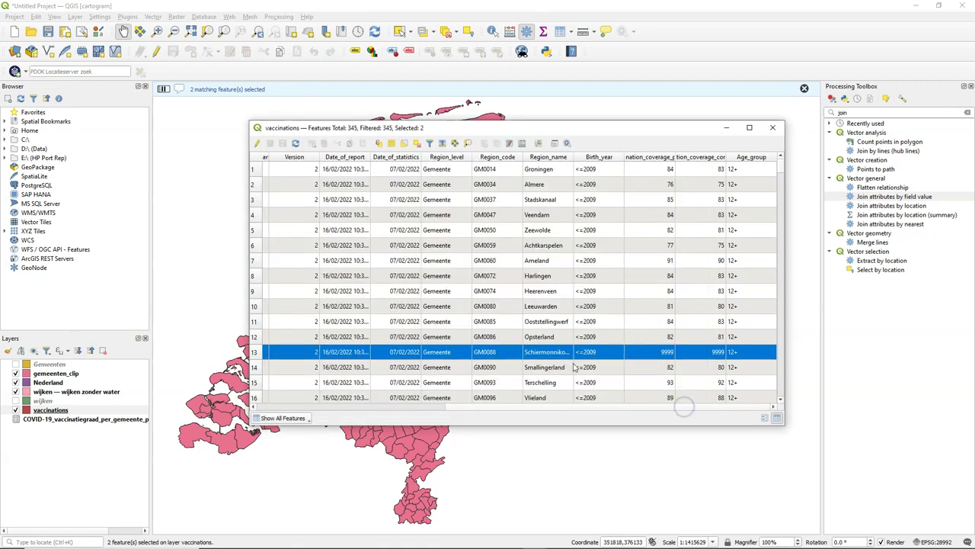
- Delete the two selected municipalities and save the layer edits
{"action": "left_click", "coordinate": [260, 143]}
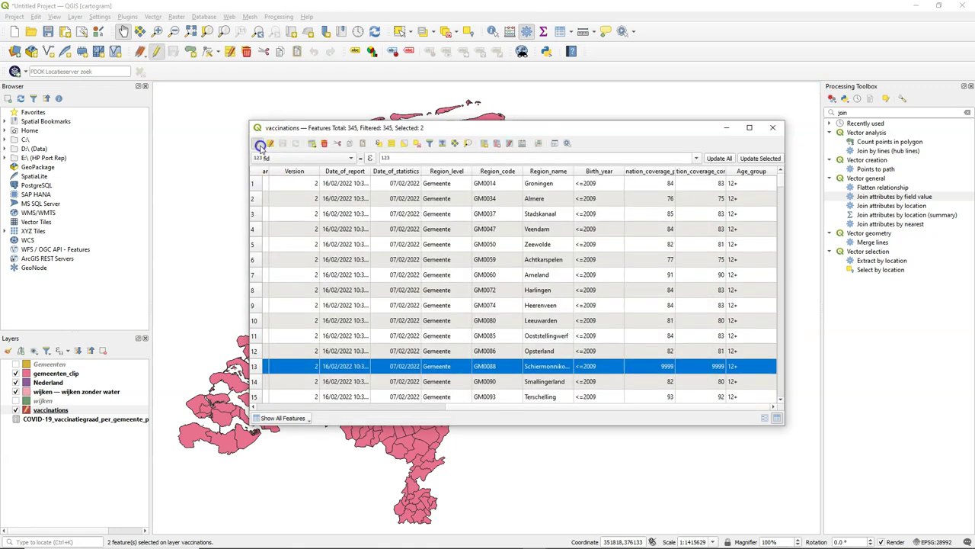
{"action": "left_click", "coordinate": [323, 143]}
{"action": "left_click", "coordinate": [258, 143]}
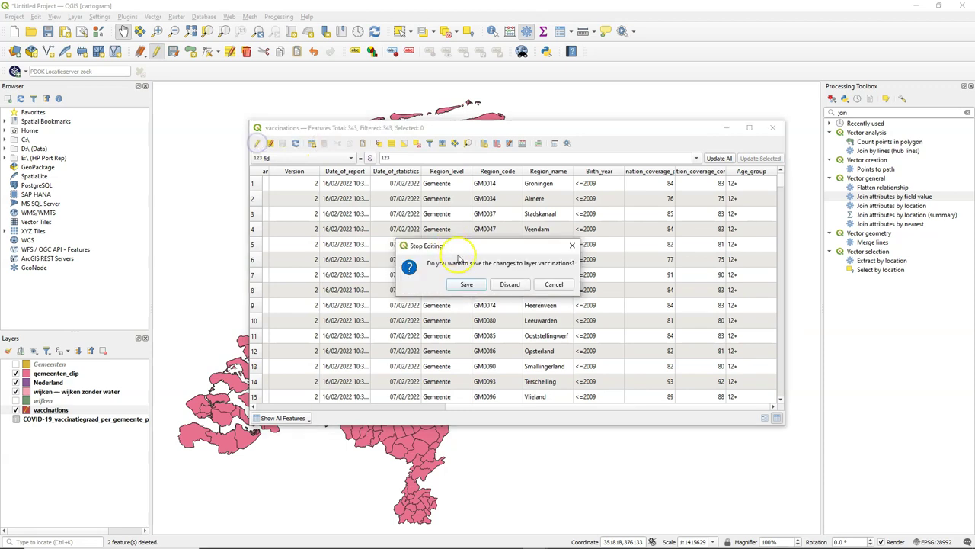
{"action": "left_click", "coordinate": [467, 284]}
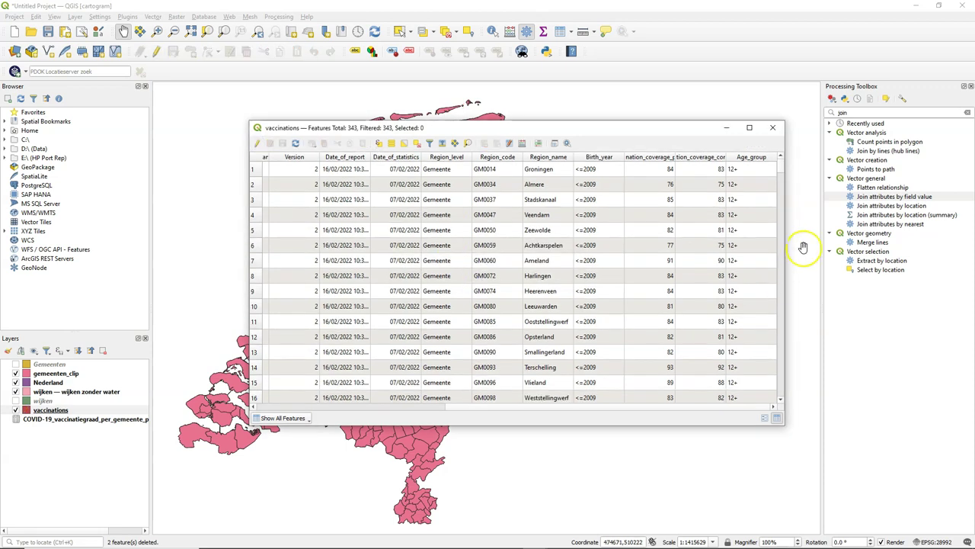
{"action": "left_click", "coordinate": [771, 129]}
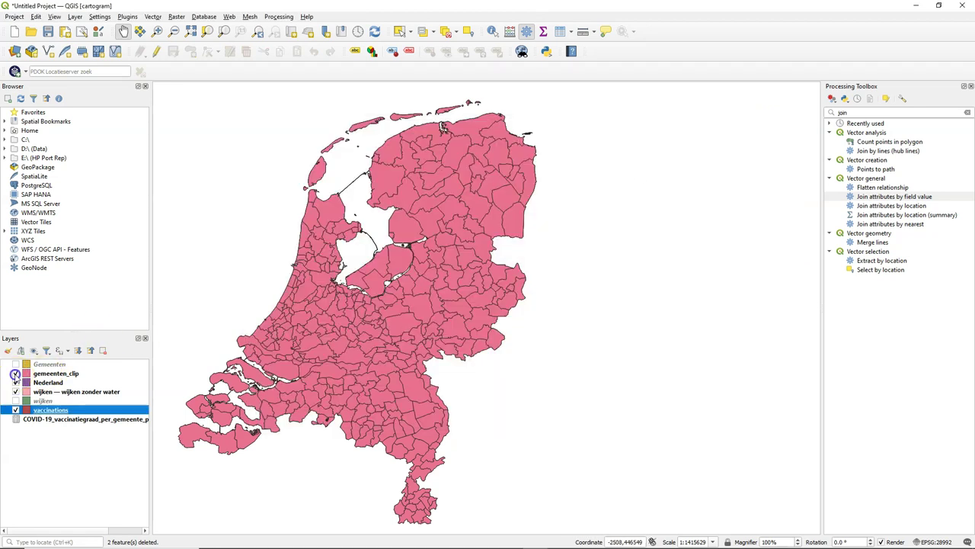
- Hide gemeenten_clip and wijken zonder water, move vaccinations to the top and duplicate it
{"action": "left_click", "coordinate": [14, 374]}
{"action": "left_click", "coordinate": [15, 392]}
{"action": "left_click_drag", "start_coordinate": [50, 411], "coordinate": [69, 364]}
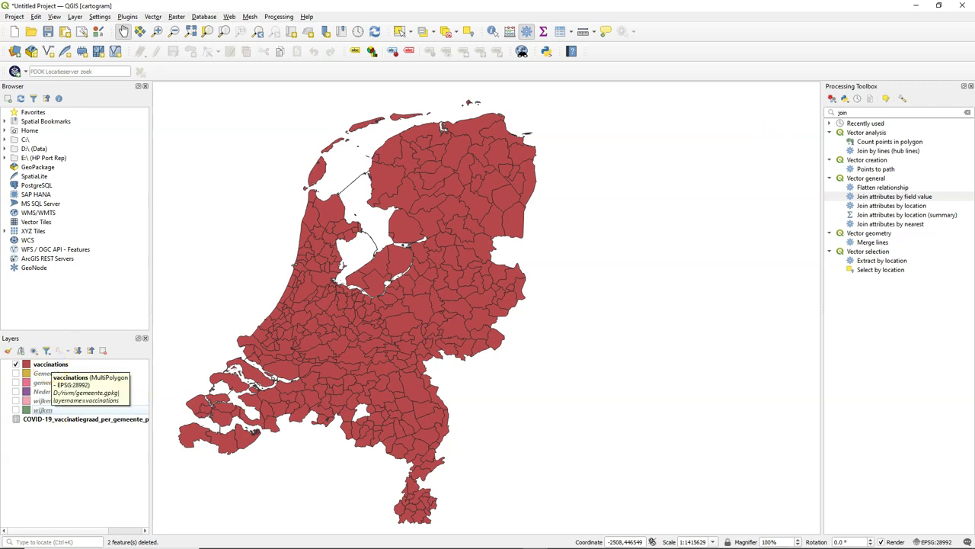
{"action": "right_click", "coordinate": [50, 367]}
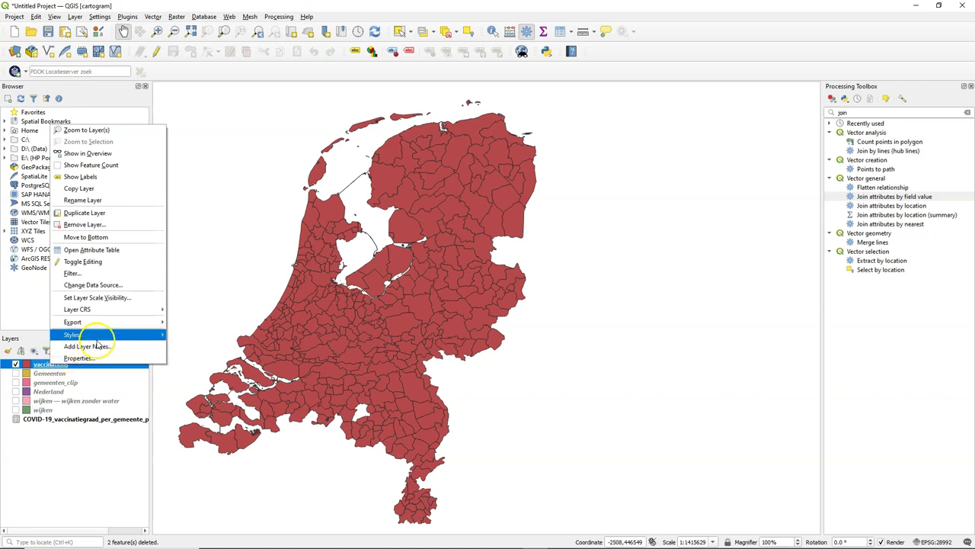
{"action": "left_click", "coordinate": [74, 215]}
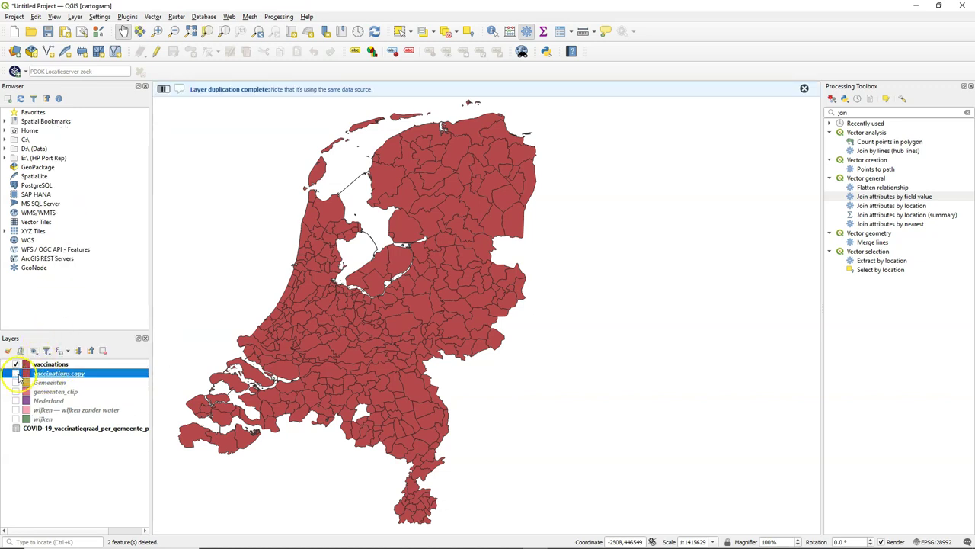
- Rename the duplicate to 'original', make it visible and reselect vaccinations
{"action": "right_click", "coordinate": [52, 374]}
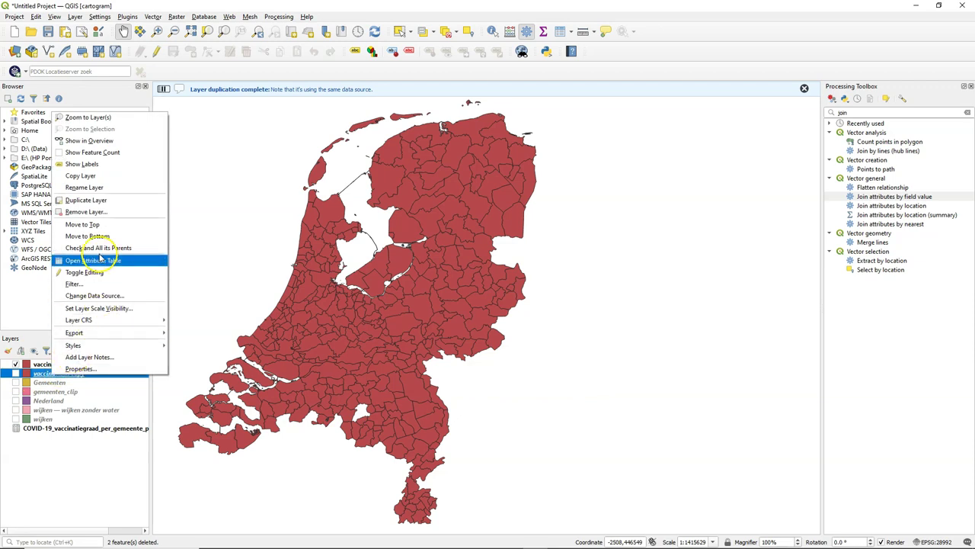
{"action": "left_click", "coordinate": [106, 188]}
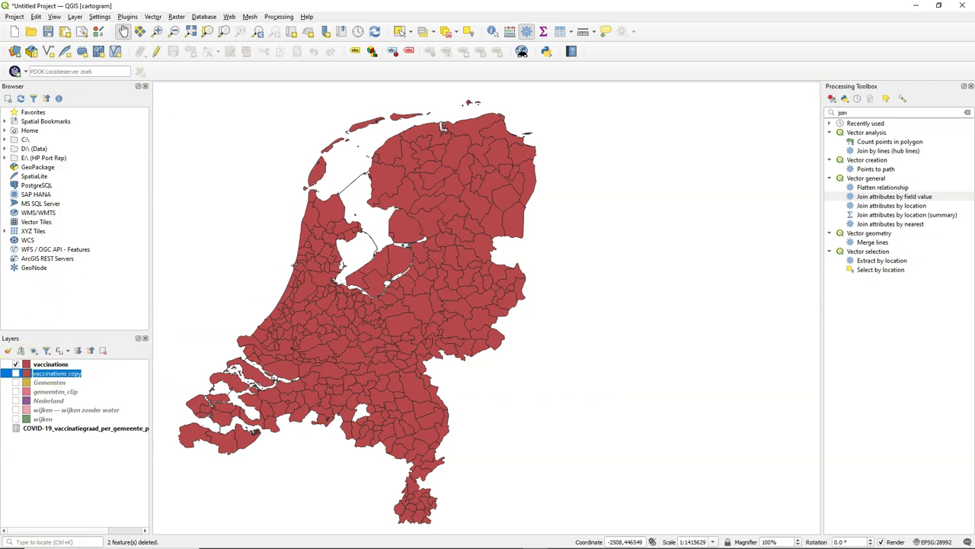
{"action": "type", "text": "original"}
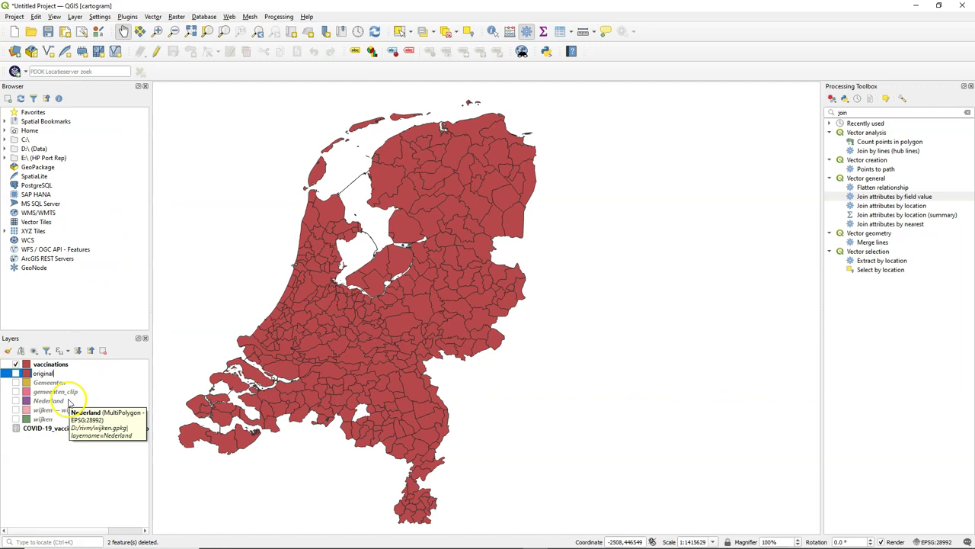
{"action": "left_click", "coordinate": [50, 365]}
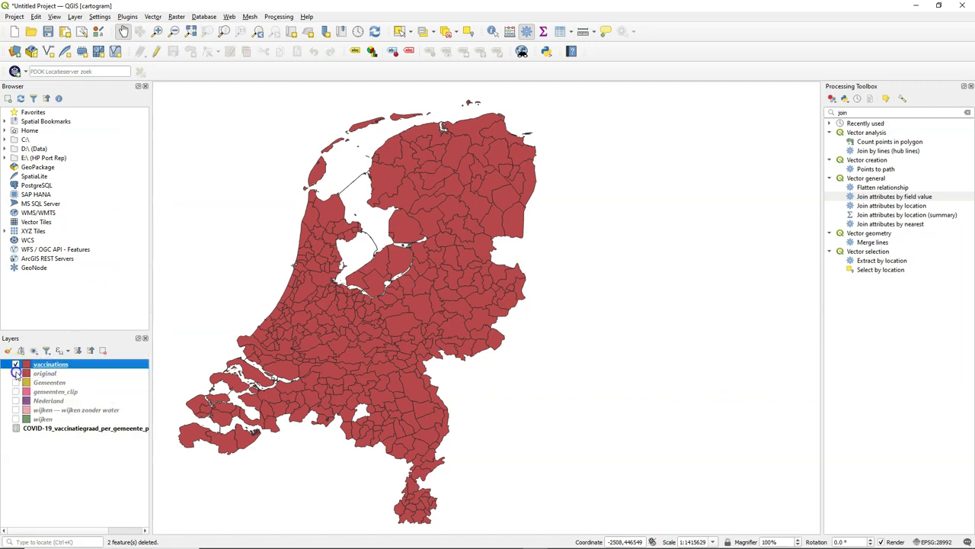
{"action": "left_click", "coordinate": [16, 372]}
{"action": "left_click", "coordinate": [43, 373]}
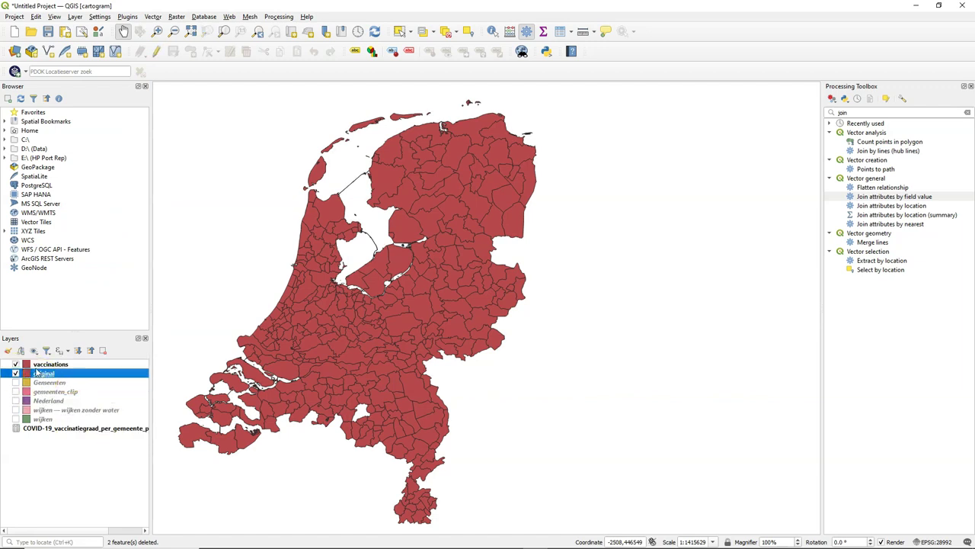
{"action": "left_click", "coordinate": [58, 366]}
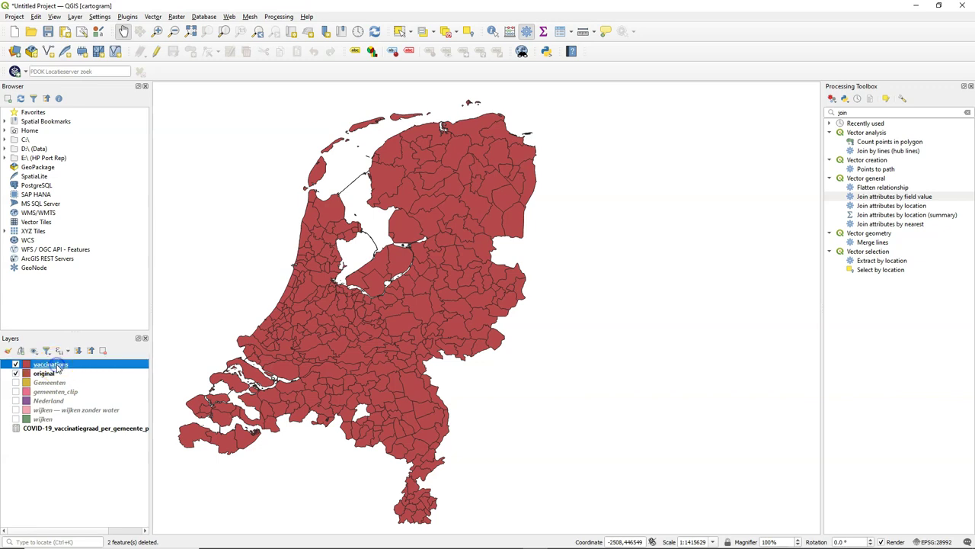
- Change the vaccinations Simple Fill to a Geometry Generator and edit its $geometry expression
{"action": "left_click", "coordinate": [7, 350]}
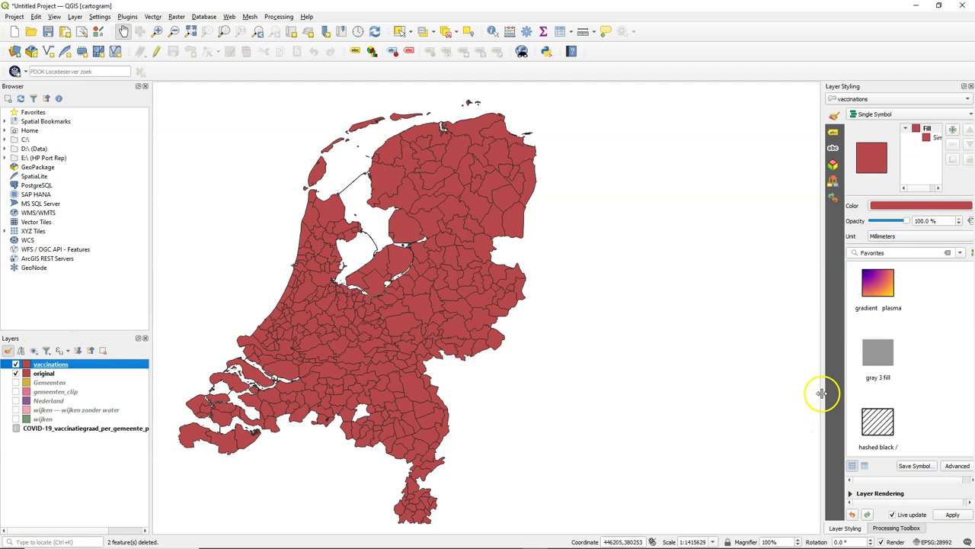
{"action": "left_click_drag", "start_coordinate": [820, 394], "coordinate": [719, 388]}
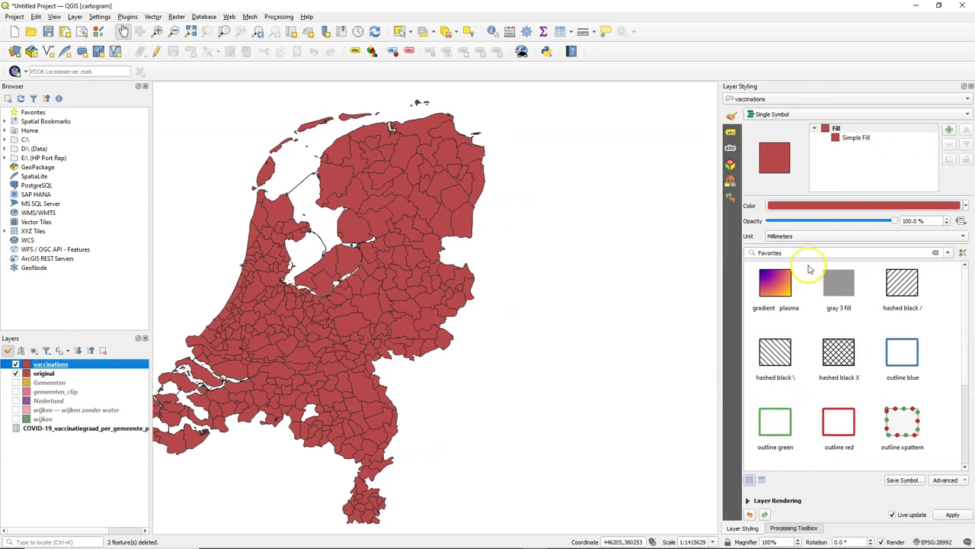
{"action": "left_click", "coordinate": [858, 137]}
{"action": "left_click", "coordinate": [812, 206]}
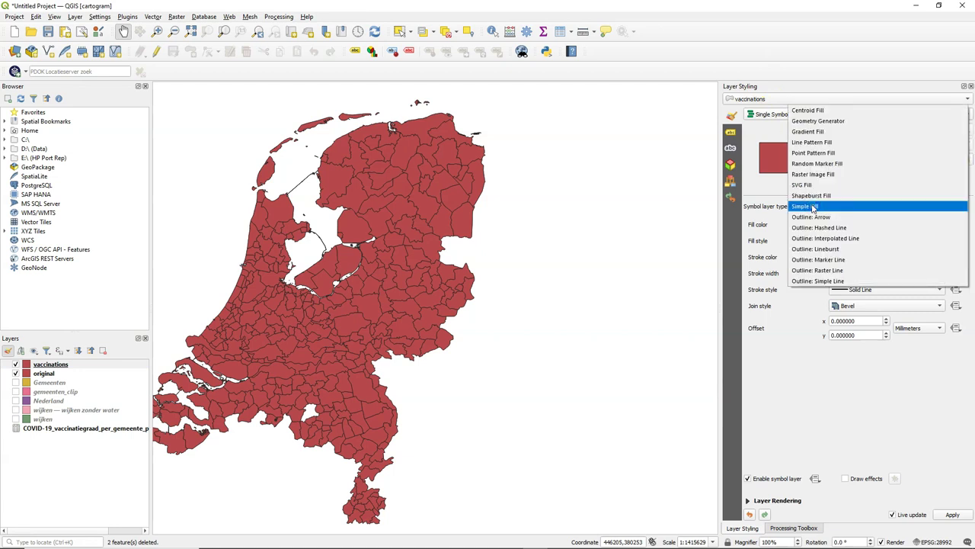
{"action": "left_click", "coordinate": [817, 120]}
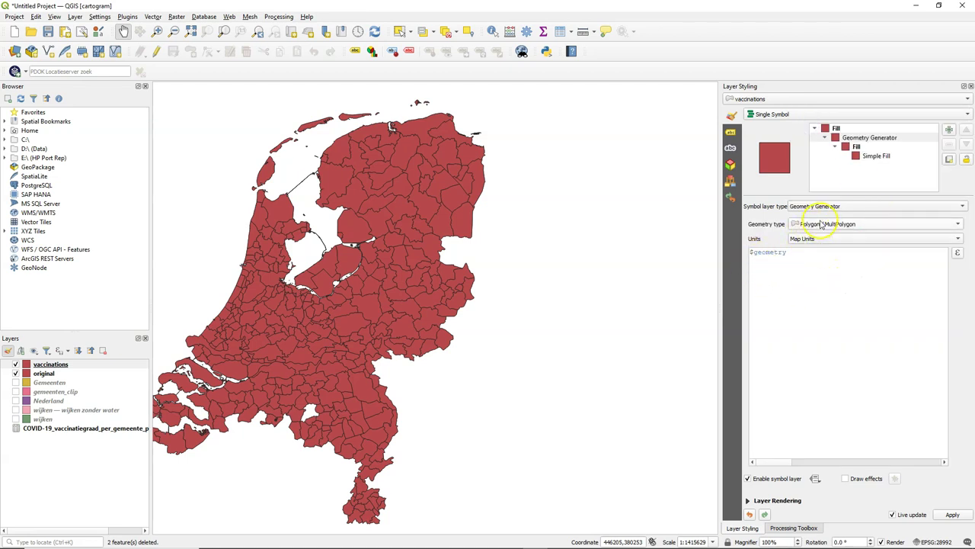
{"action": "left_click", "coordinate": [961, 257]}
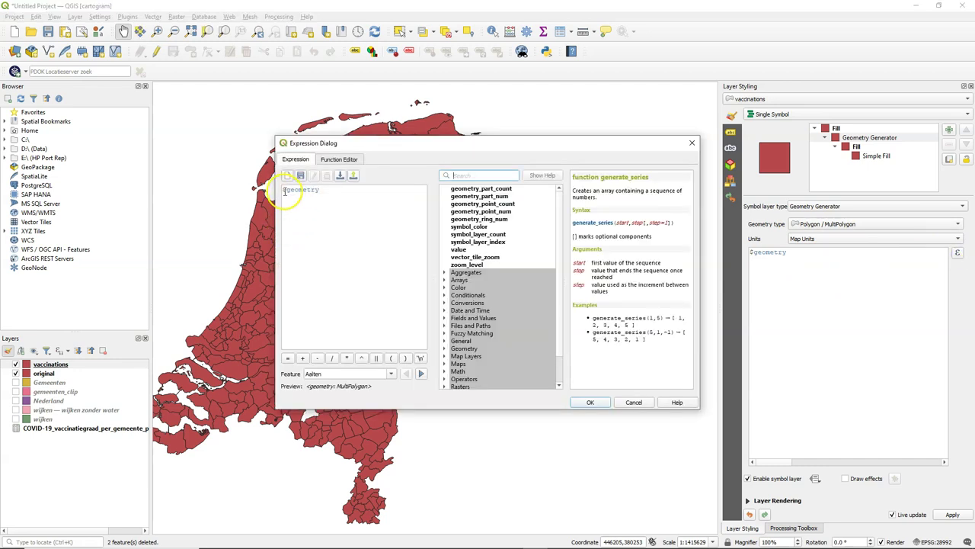
- Wrap $geometry in the scale function, followed by a comma
{"action": "left_click", "coordinate": [284, 191]}
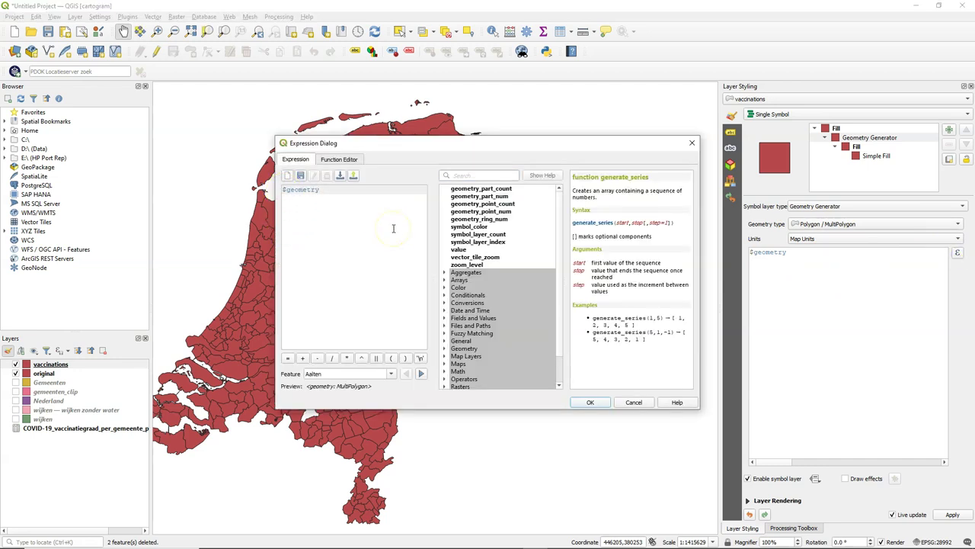
{"action": "left_click", "coordinate": [478, 177]}
{"action": "type", "text": "sca"}
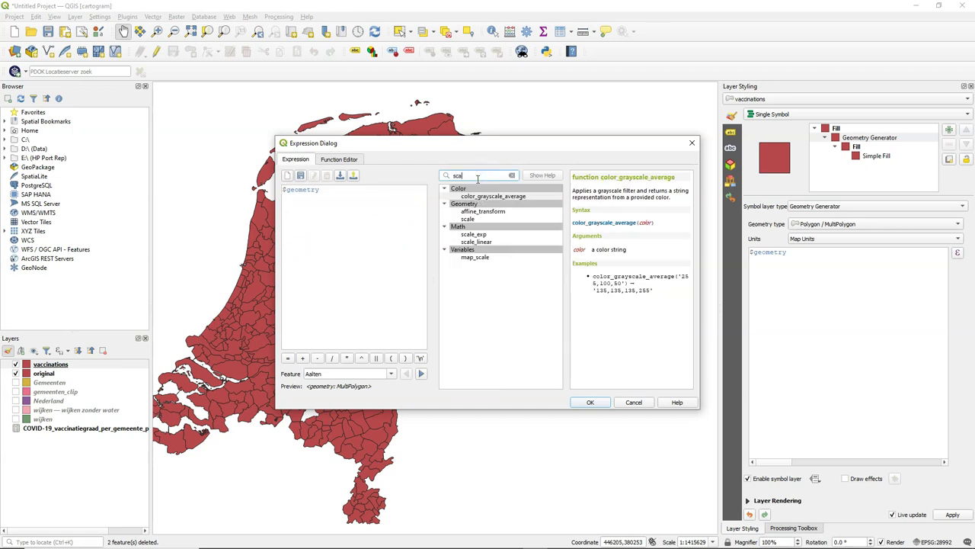
{"action": "type", "text": "le"}
{"action": "left_click", "coordinate": [480, 220]}
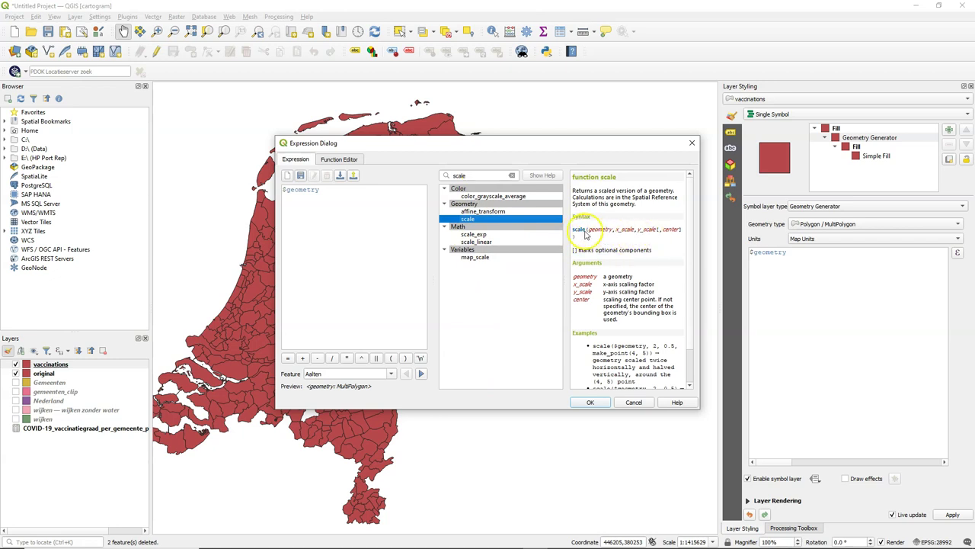
{"action": "double_click", "coordinate": [467, 219]}
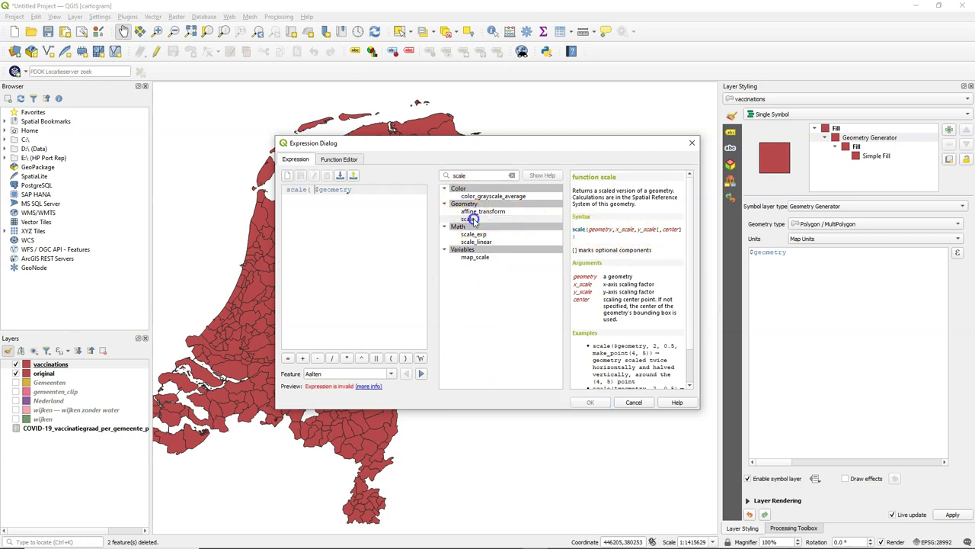
{"action": "left_click", "coordinate": [359, 189]}
{"action": "type", "text": ","}
- Add Vaccination_coverage_completed as both x and y factors, close the bracket and apply
{"action": "left_click", "coordinate": [511, 176]}
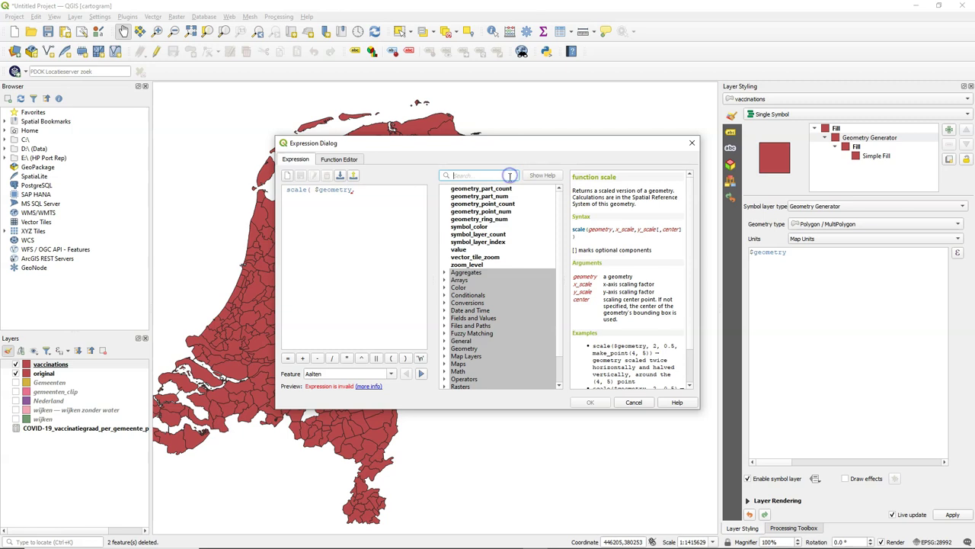
{"action": "double_click", "coordinate": [453, 318]}
{"action": "scroll", "coordinate": [488, 313], "scroll_direction": "down", "scroll_amount": 2}
{"action": "scroll", "coordinate": [488, 316], "scroll_direction": "down", "scroll_amount": 3}
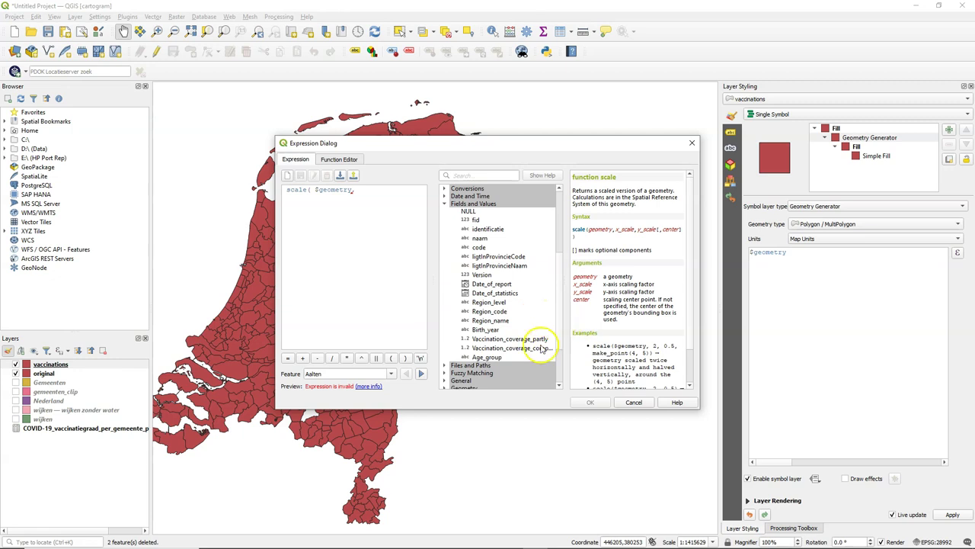
{"action": "left_click", "coordinate": [538, 348]}
{"action": "double_click", "coordinate": [538, 348]}
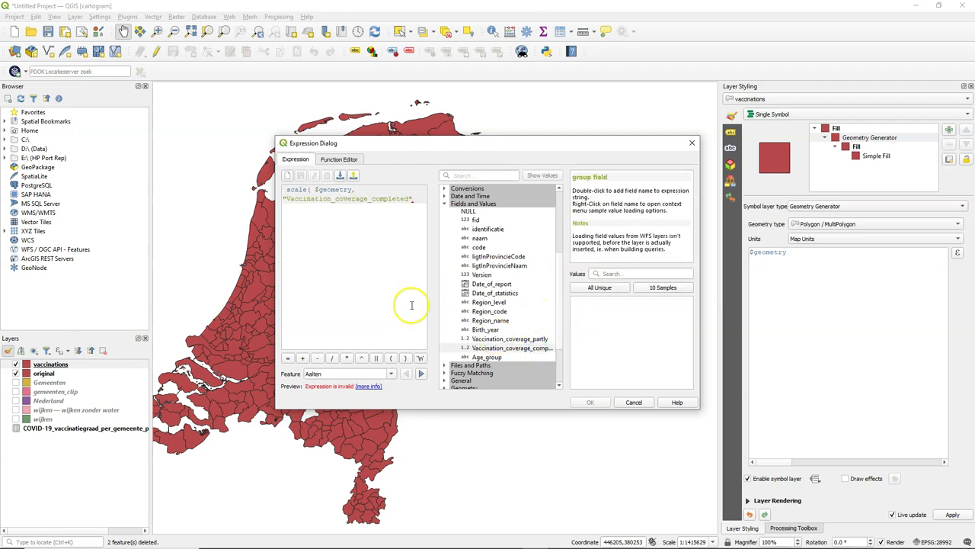
{"action": "left_click", "coordinate": [418, 198]}
{"action": "key", "text": "Return"}
{"action": "double_click", "coordinate": [496, 349]}
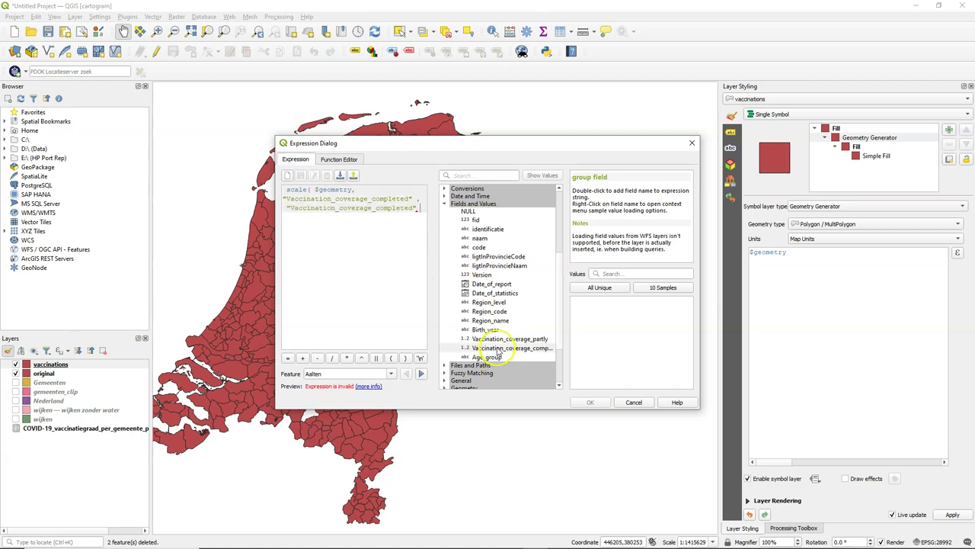
{"action": "mouse_move", "coordinate": [378, 309]}
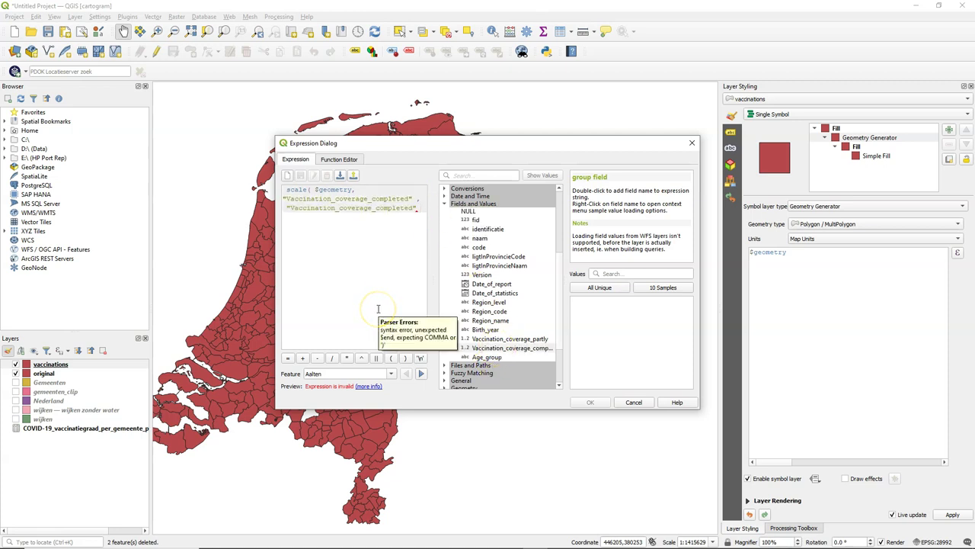
{"action": "type", "text": ")"}
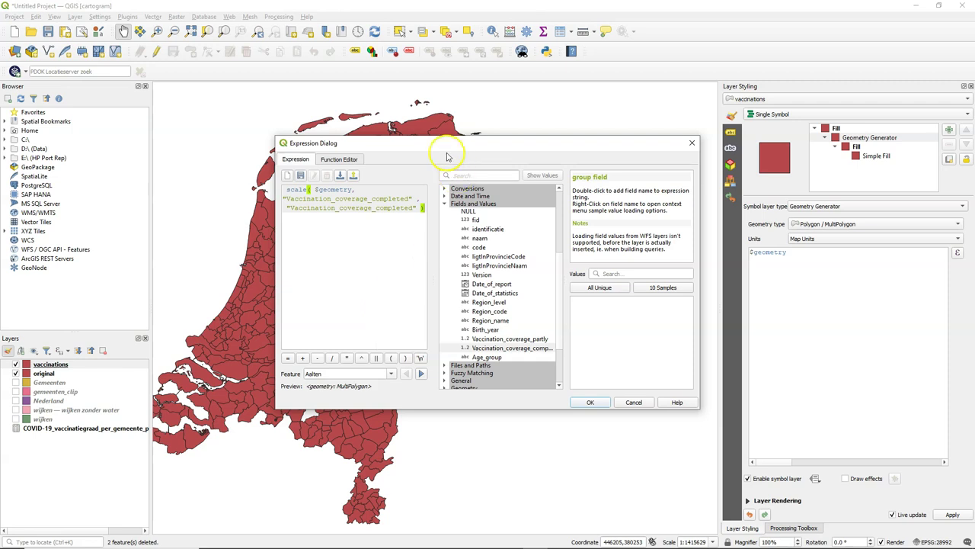
{"action": "left_click", "coordinate": [590, 403]}
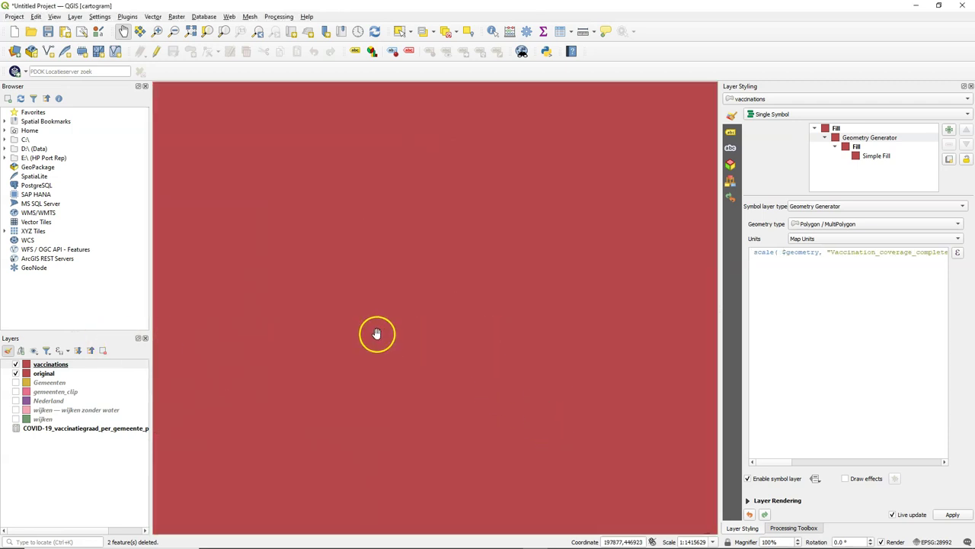
- Zoom the map out until the entire enlarged polygon cluster fits in view
{"action": "scroll", "coordinate": [376, 333], "scroll_direction": "down", "scroll_amount": 2}
{"action": "scroll", "coordinate": [376, 333], "scroll_direction": "down", "scroll_amount": 2}
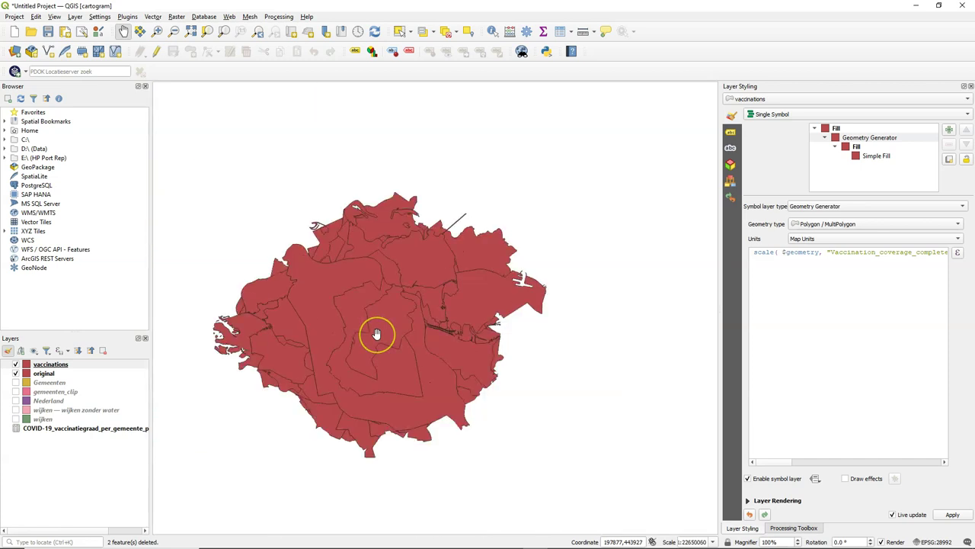
{"action": "scroll", "coordinate": [377, 333], "scroll_direction": "up", "scroll_amount": 1}
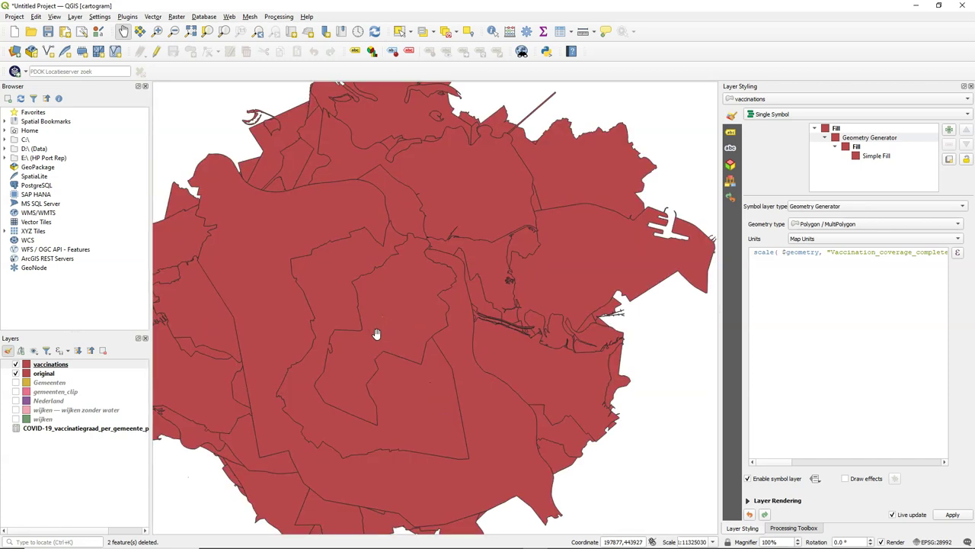
{"action": "scroll", "coordinate": [376, 333], "scroll_direction": "down", "scroll_amount": 1}
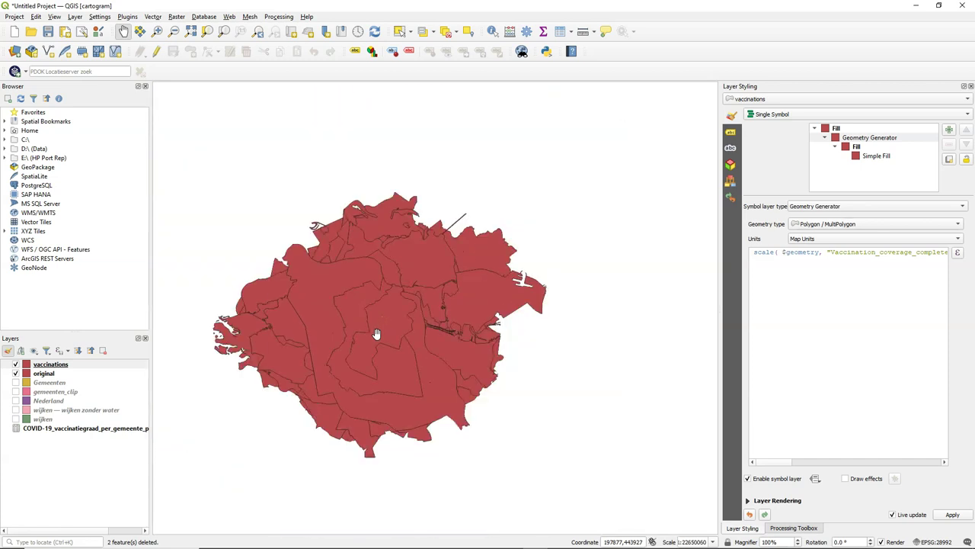
- Insert array_foreach( on a new first line of the geometry expression
{"action": "left_click", "coordinate": [958, 254]}
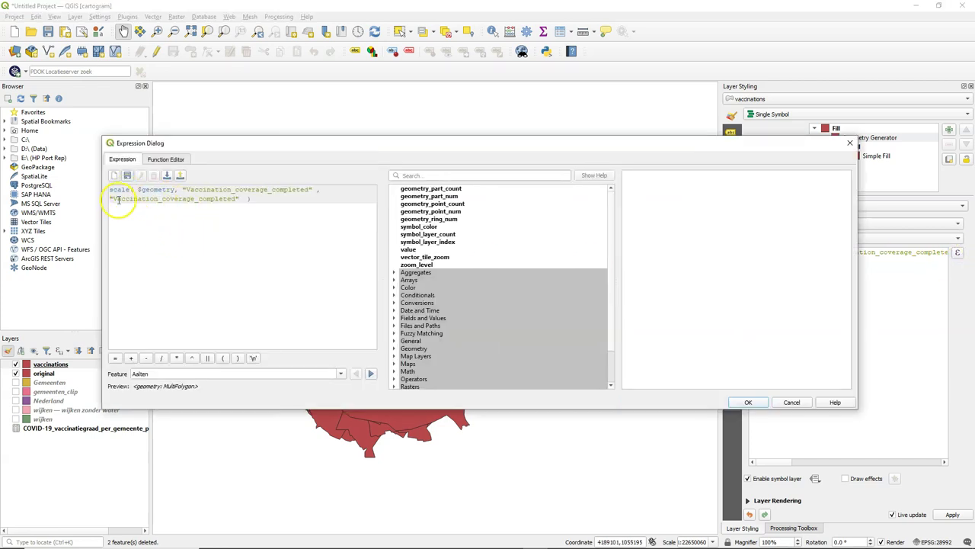
{"action": "left_click", "coordinate": [120, 190]}
{"action": "key", "text": "Return"}
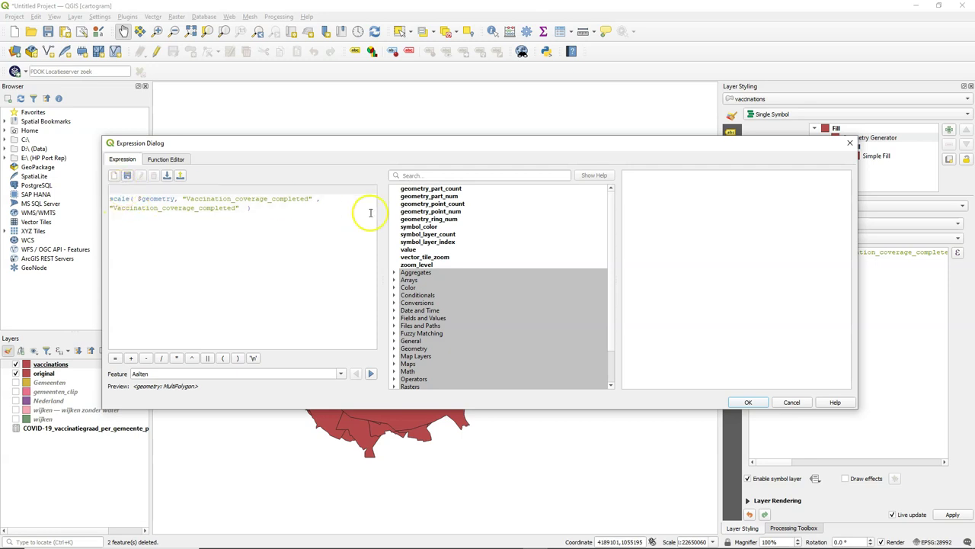
{"action": "left_click", "coordinate": [423, 175]}
{"action": "type", "text": "array"}
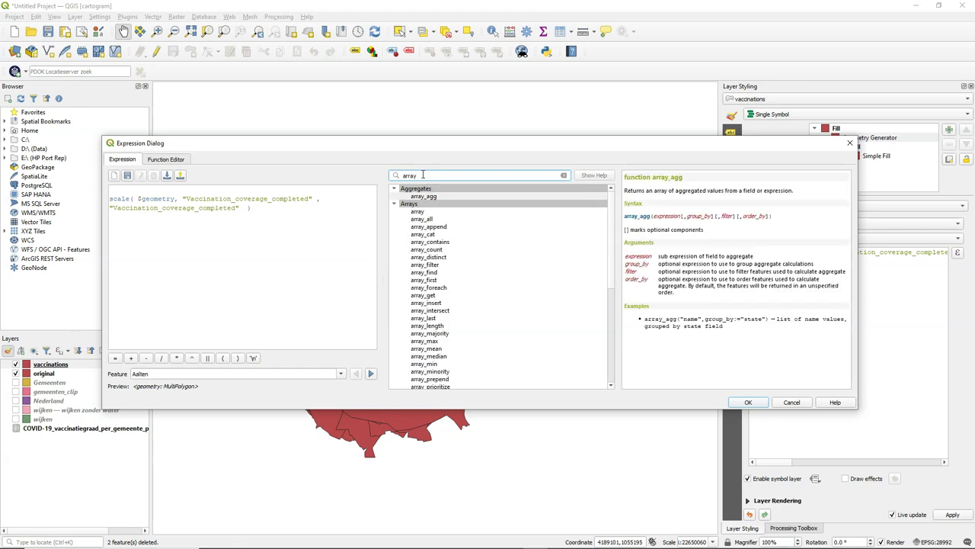
{"action": "left_click", "coordinate": [446, 288]}
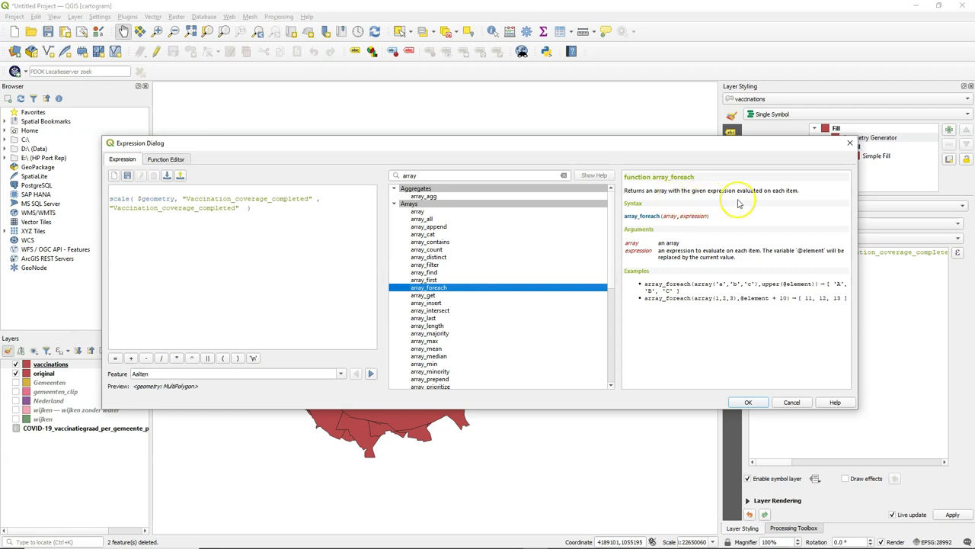
{"action": "double_click", "coordinate": [433, 289]}
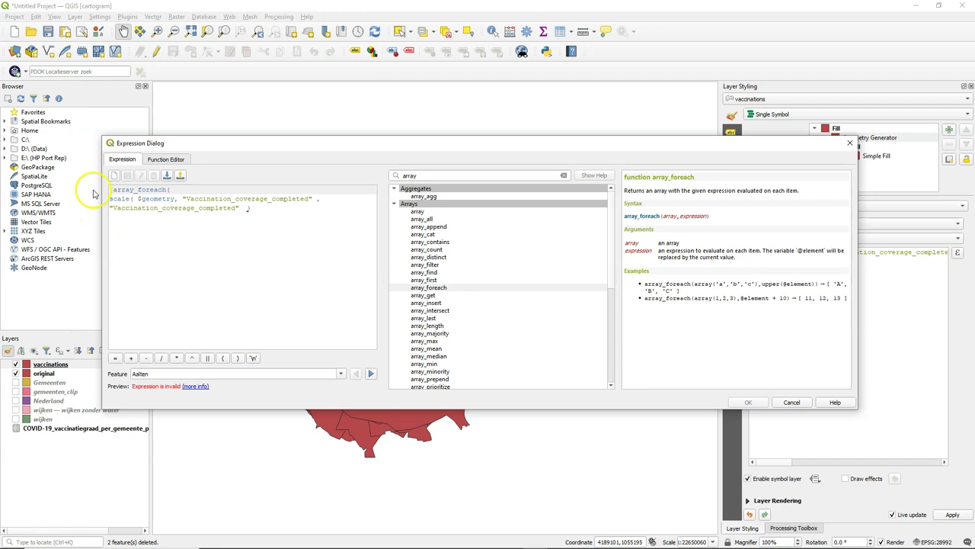
{"action": "left_click_drag", "start_coordinate": [112, 189], "coordinate": [129, 191]}
{"action": "left_click", "coordinate": [179, 193]}
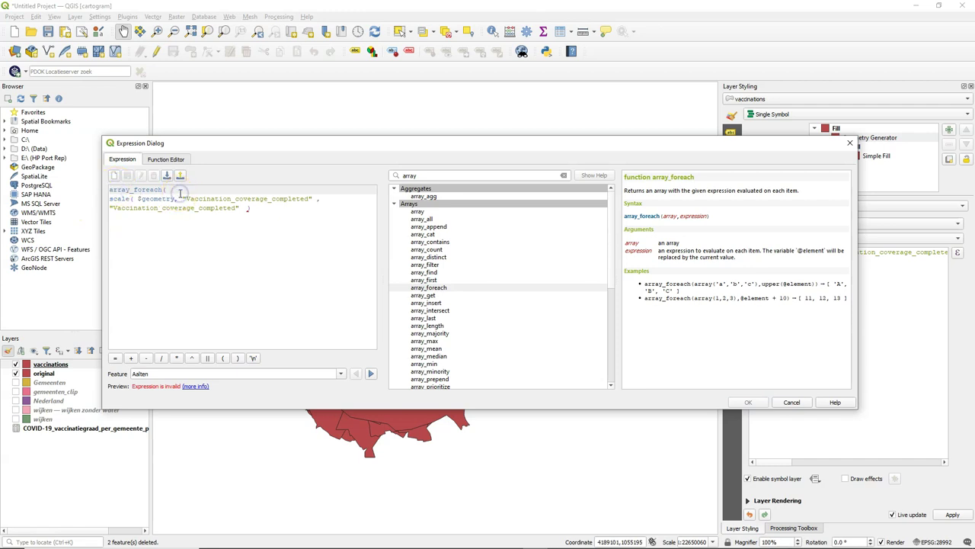
- Add generate_series( 0, as the first argument of array_foreach
{"action": "left_click", "coordinate": [446, 175]}
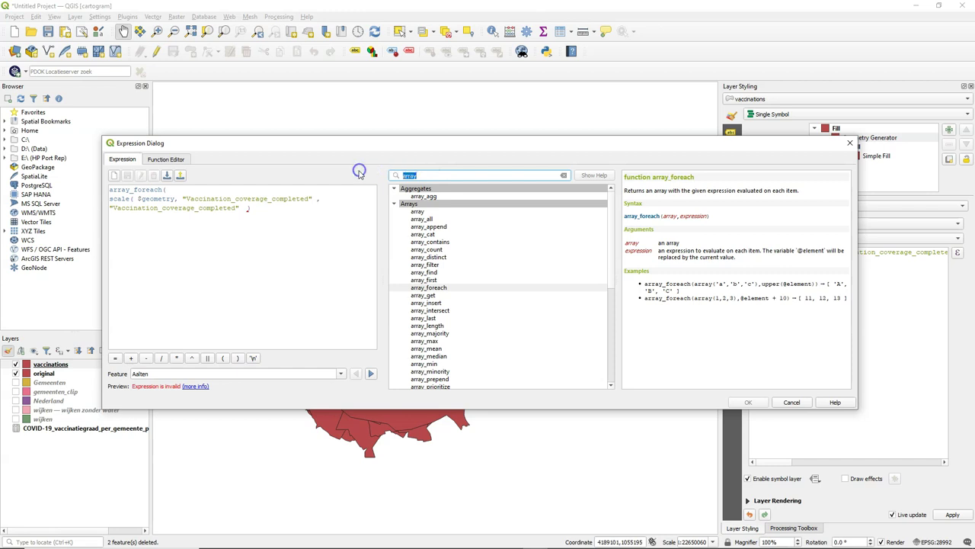
{"action": "type", "text": "gener"}
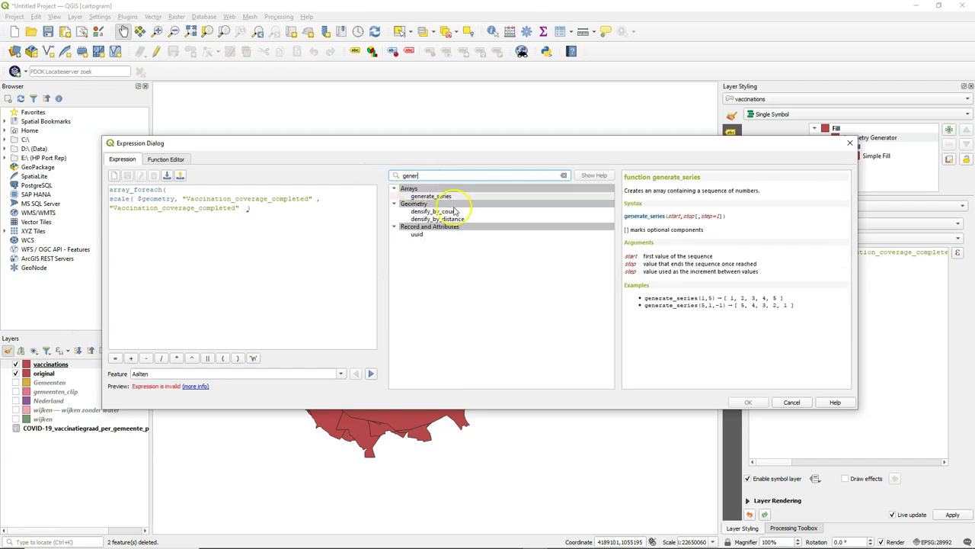
{"action": "left_click", "coordinate": [432, 197]}
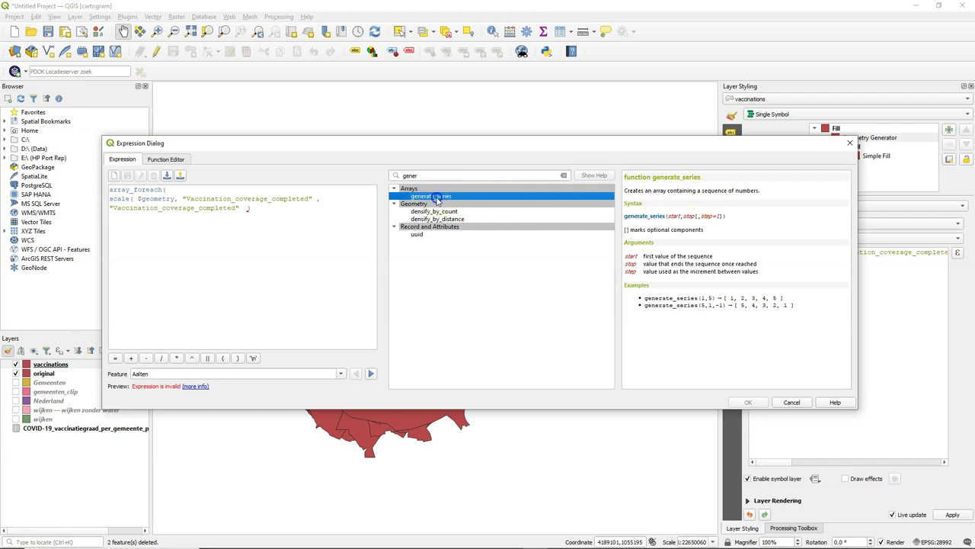
{"action": "double_click", "coordinate": [437, 197]}
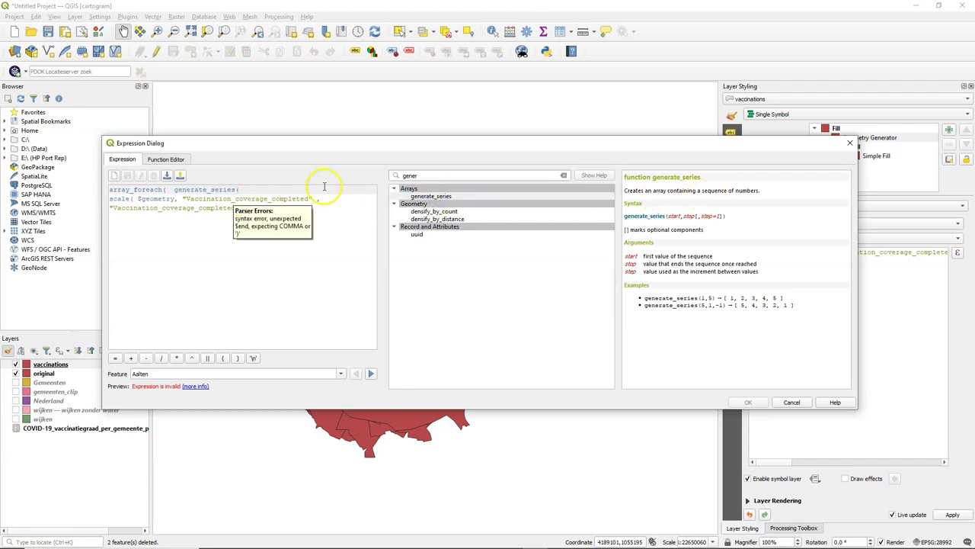
{"action": "left_click", "coordinate": [256, 189]}
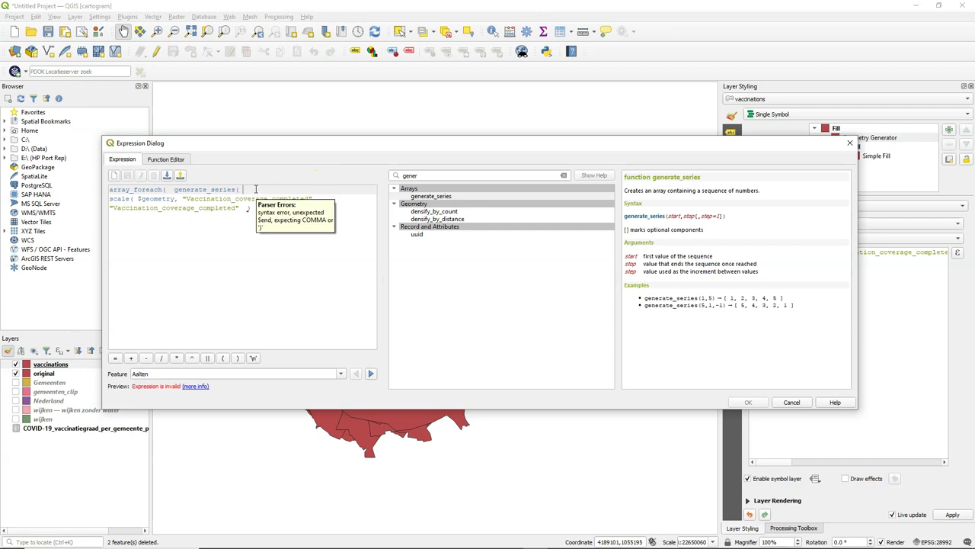
{"action": "type", "text": "0,"}
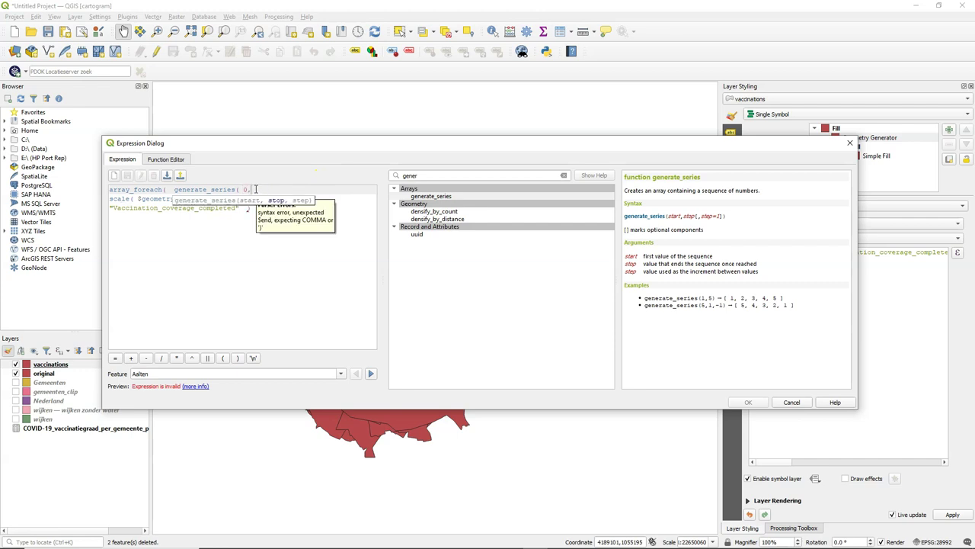
{"action": "left_click", "coordinate": [433, 175]}
{"action": "type", "text": "num"}
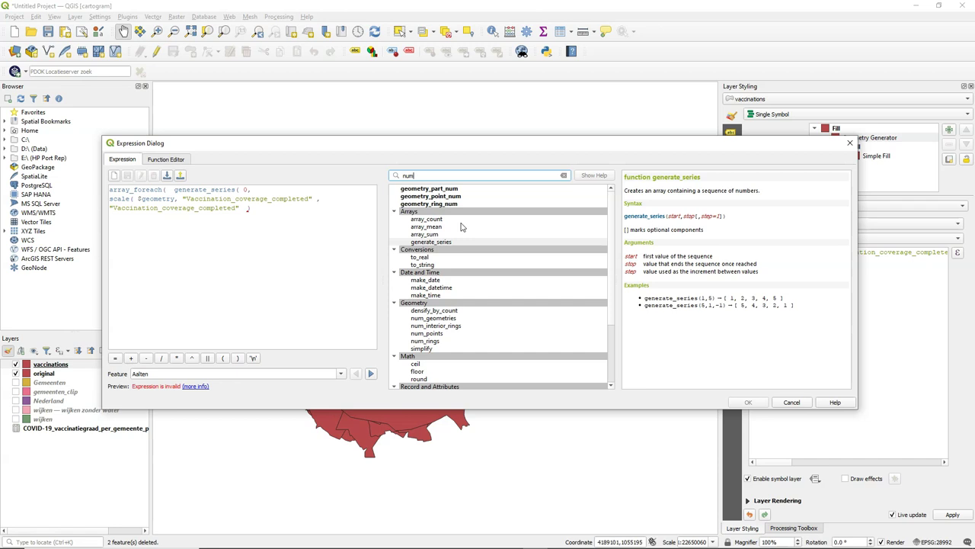
- Insert num_geometries( $geometry ) as the upper bound of generate_series
{"action": "left_click", "coordinate": [418, 318]}
{"action": "left_click", "coordinate": [421, 321]}
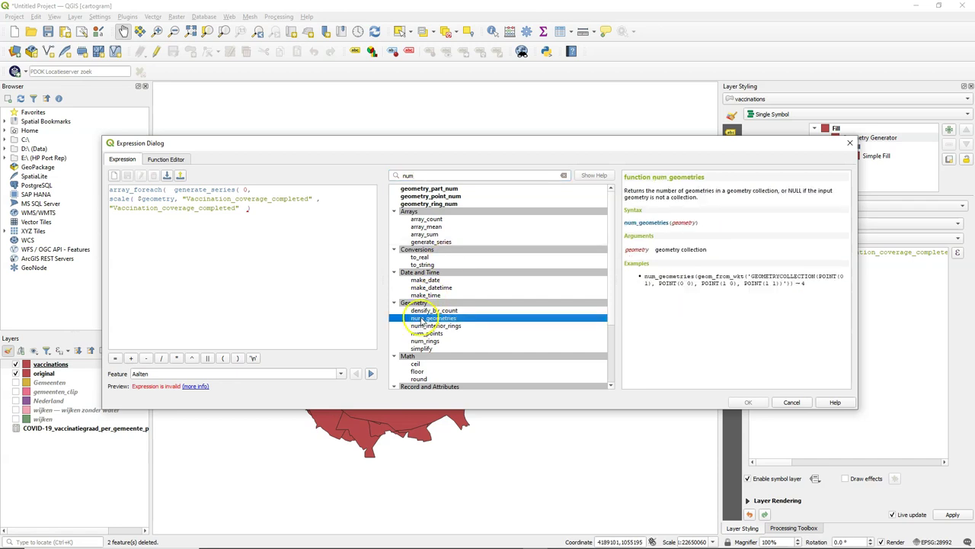
{"action": "double_click", "coordinate": [420, 321]}
{"action": "left_click", "coordinate": [307, 197]}
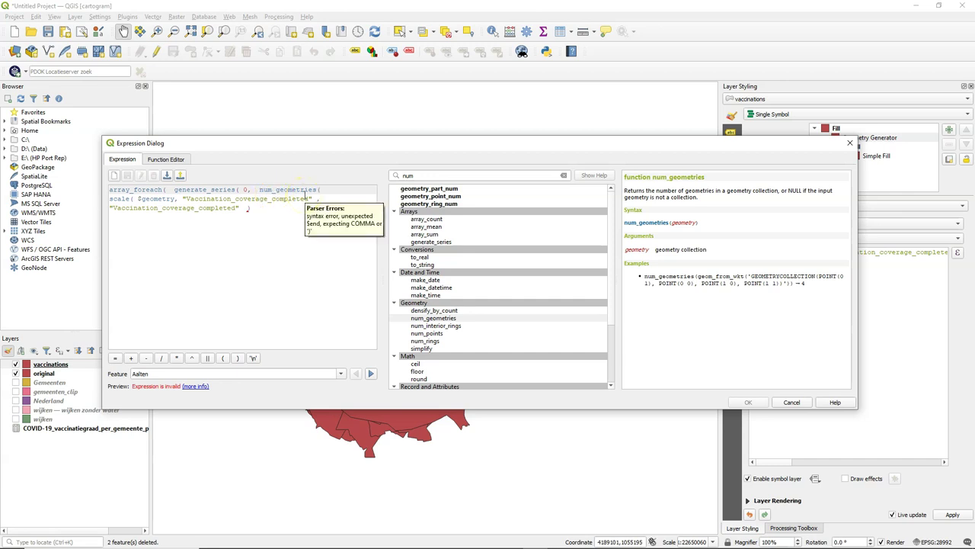
{"action": "left_click", "coordinate": [317, 234]}
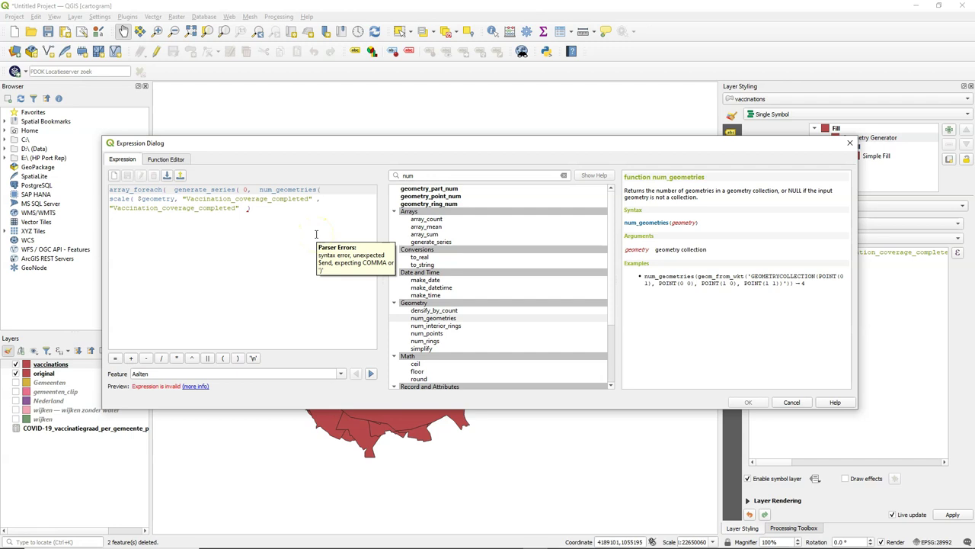
{"action": "double_click", "coordinate": [407, 175]}
{"action": "type", "text": "g"}
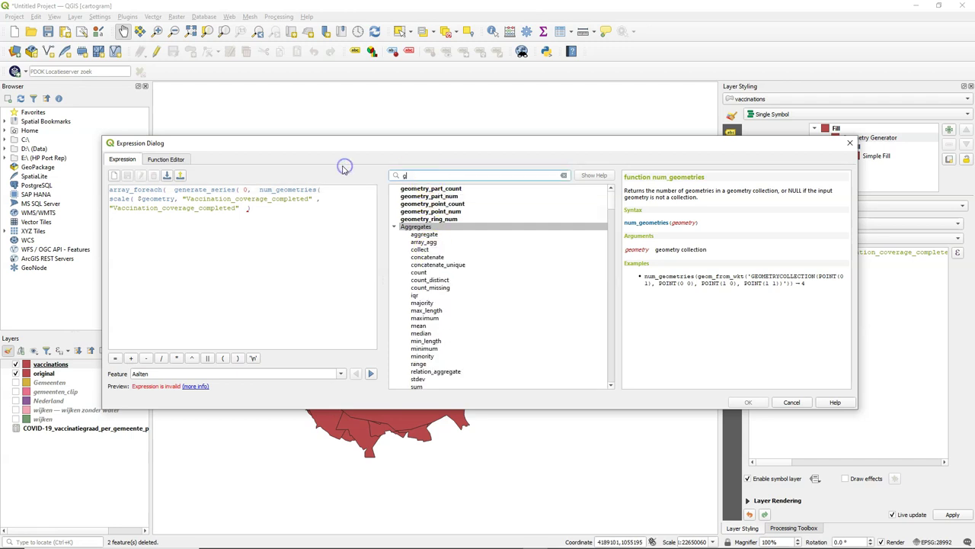
{"action": "type", "text": "eom"}
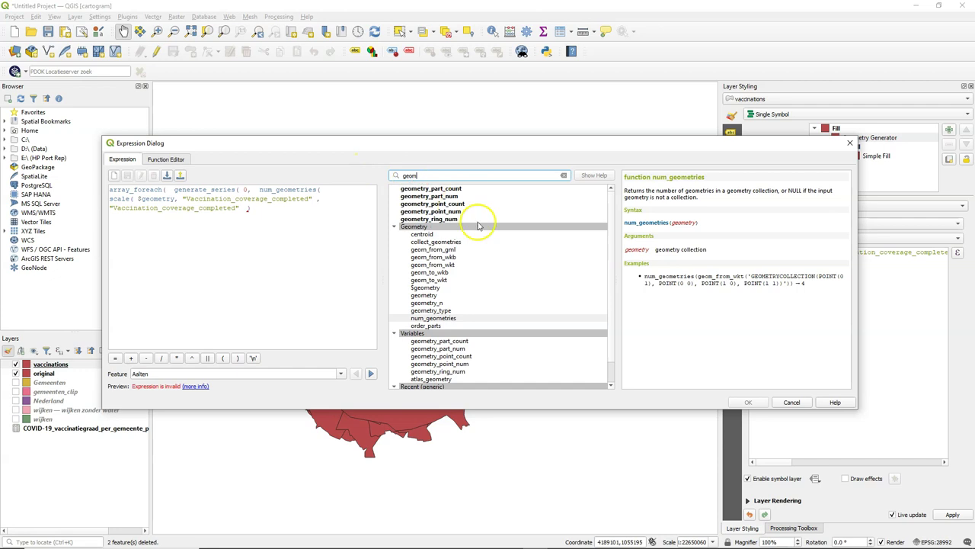
{"action": "double_click", "coordinate": [425, 287]}
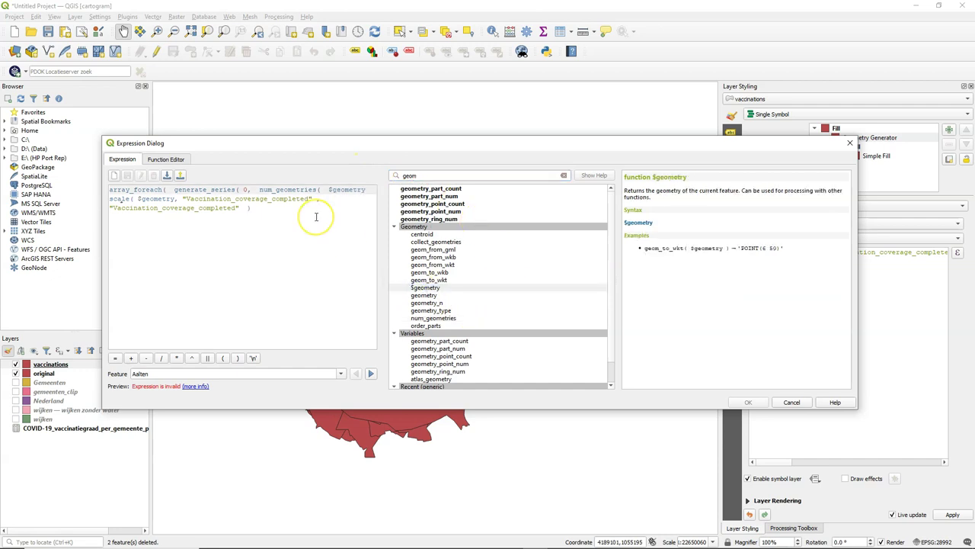
{"action": "left_click", "coordinate": [236, 359]}
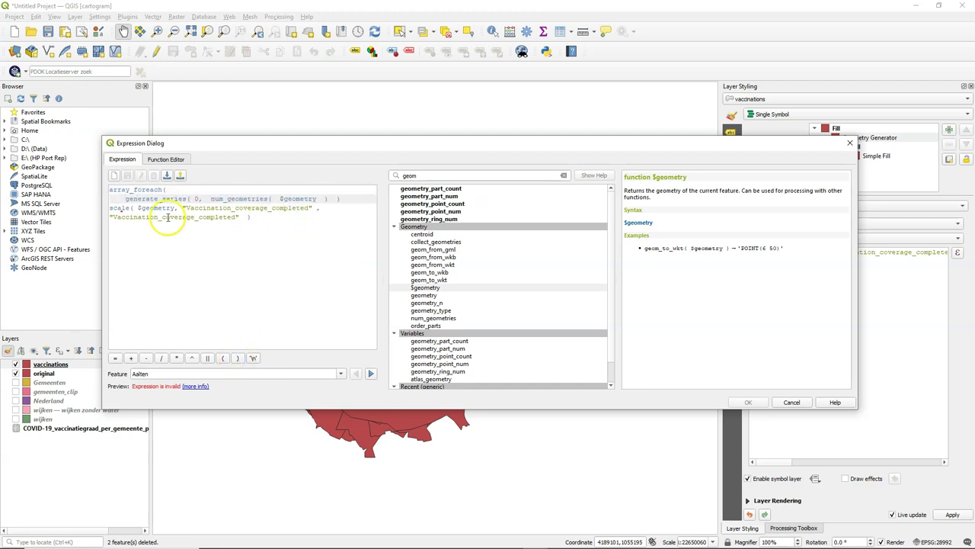
- Add a comma after the generate_series arguments and indent the scale line
{"action": "left_click", "coordinate": [354, 199]}
{"action": "type", "text": ","}
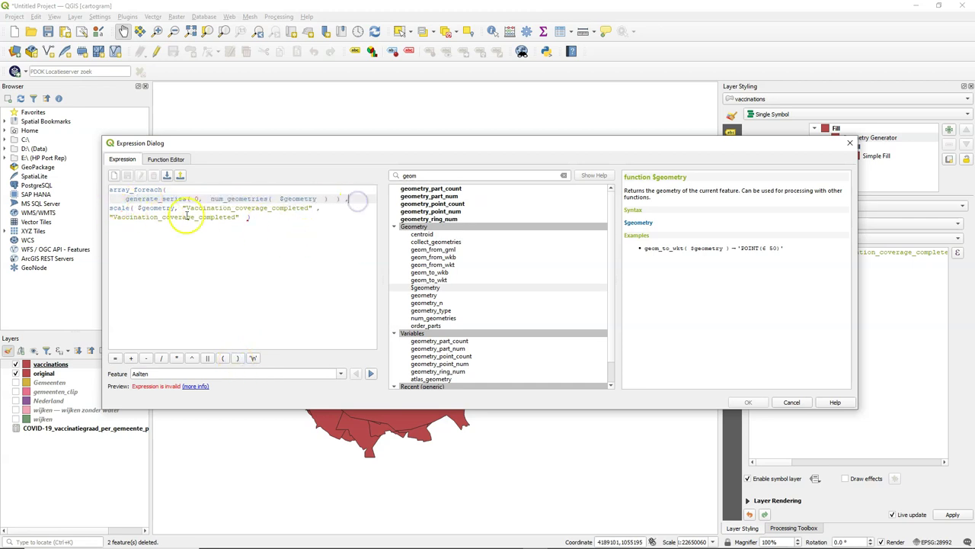
{"action": "left_click", "coordinate": [109, 207]}
{"action": "key", "text": "Tab"}
{"action": "key", "text": "Tab"}
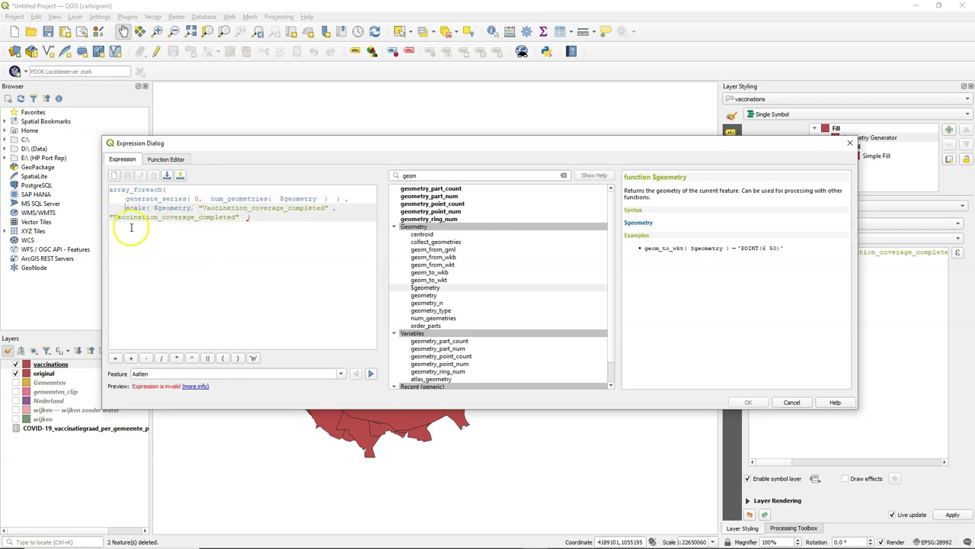
{"action": "mouse_move", "coordinate": [110, 217]}
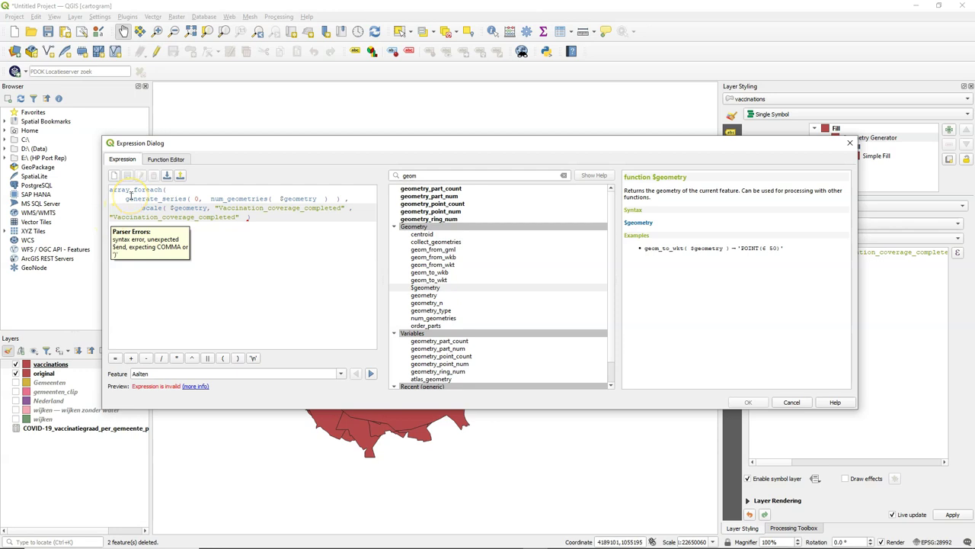
- Wrap the expression in collect_geometries( and put array_foreach on its own line
{"action": "left_click", "coordinate": [112, 190]}
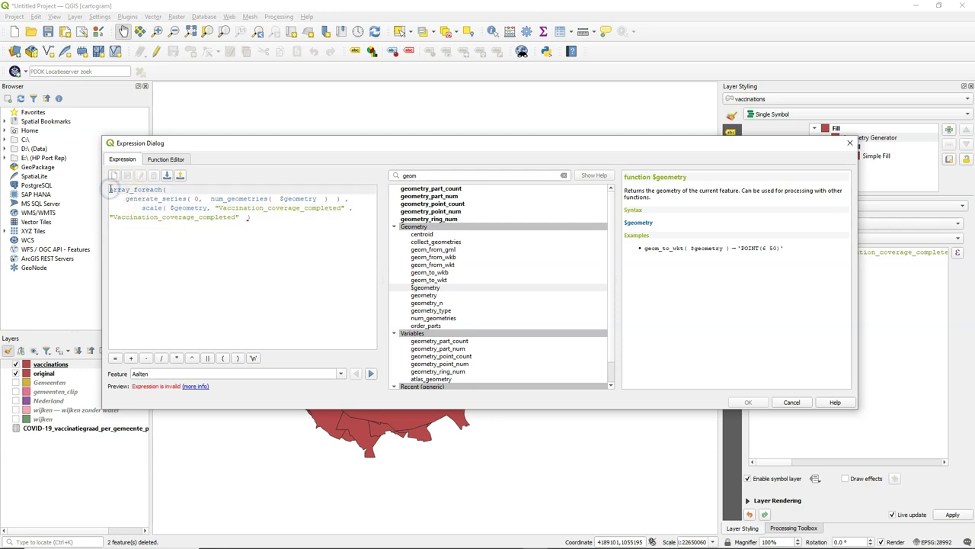
{"action": "left_click", "coordinate": [429, 175]}
{"action": "type", "text": "coll"}
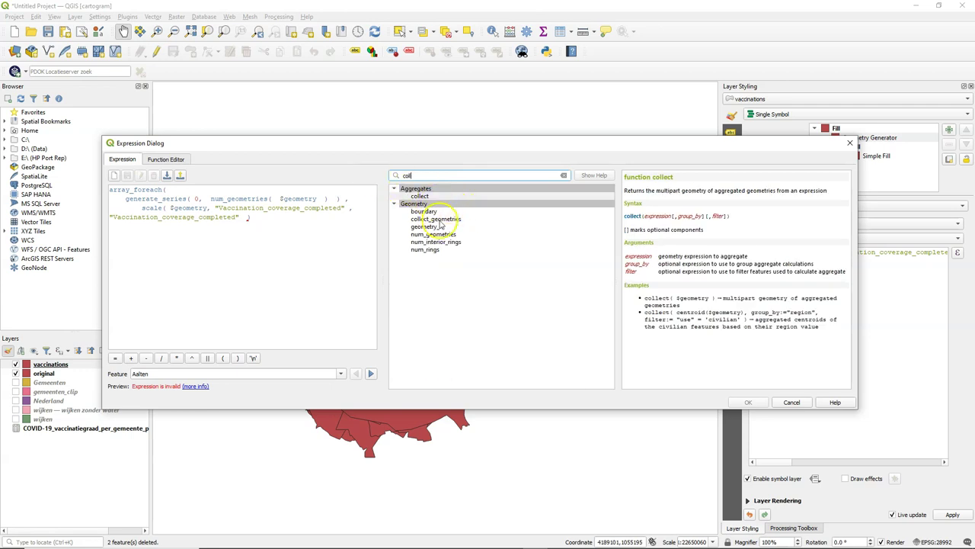
{"action": "double_click", "coordinate": [435, 219]}
{"action": "left_click", "coordinate": [113, 189]}
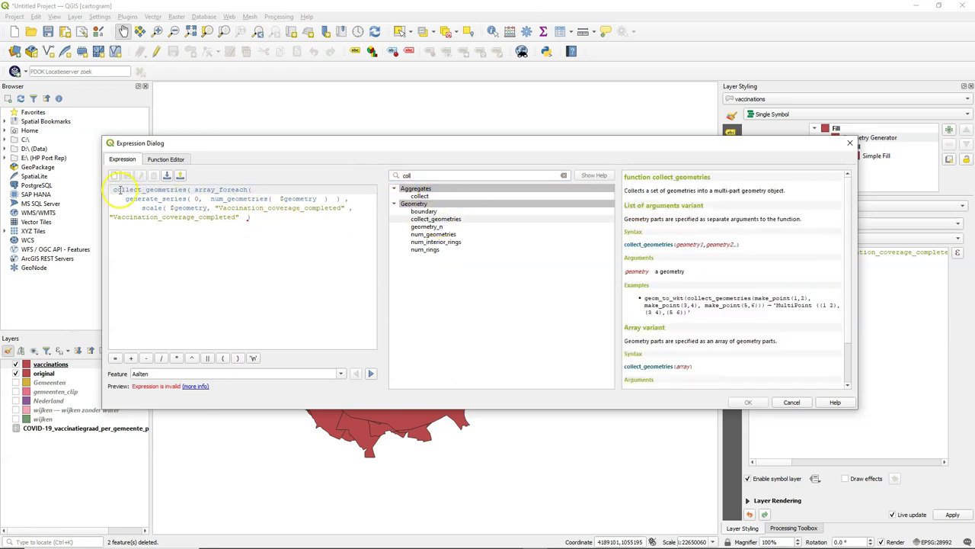
{"action": "key", "text": "BackSpace"}
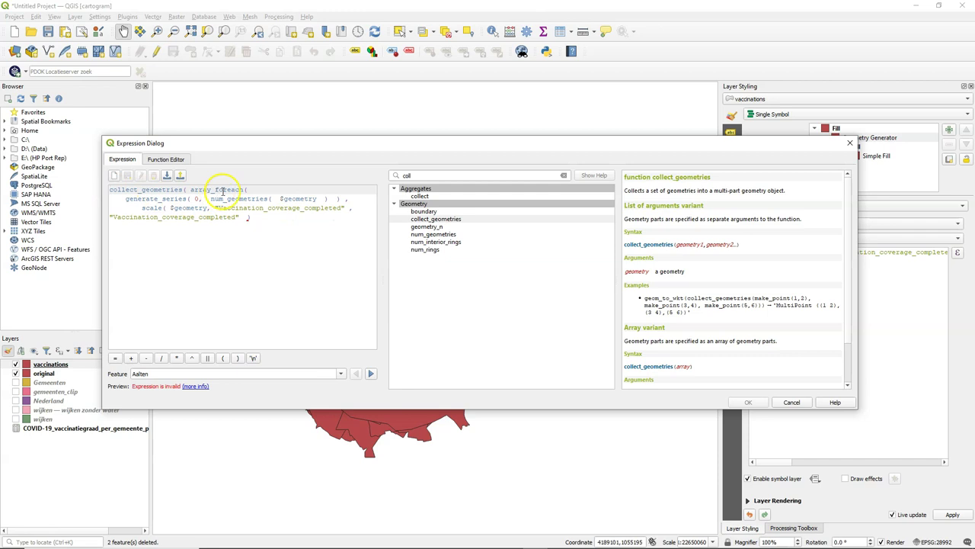
{"action": "left_click", "coordinate": [191, 189]}
{"action": "key", "text": "Return"}
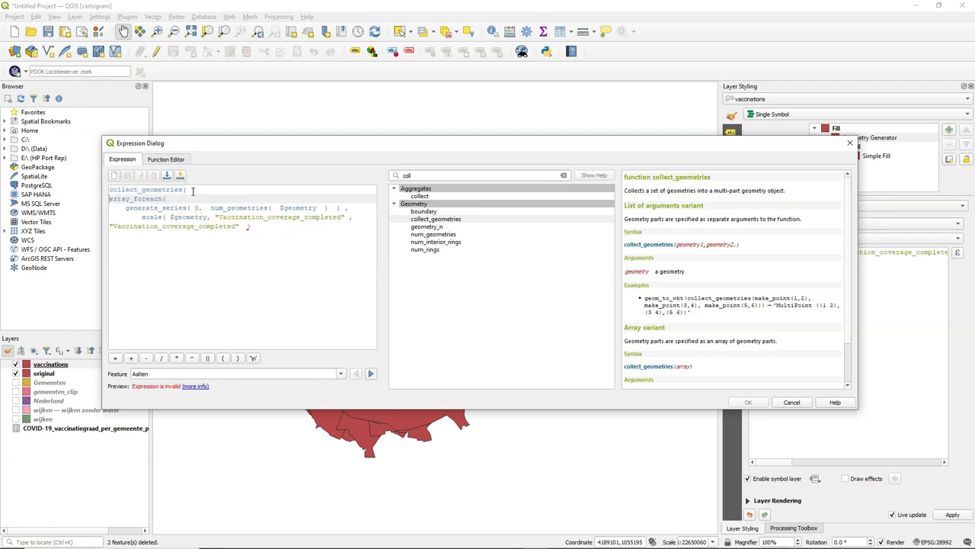
{"action": "left_click", "coordinate": [125, 208]}
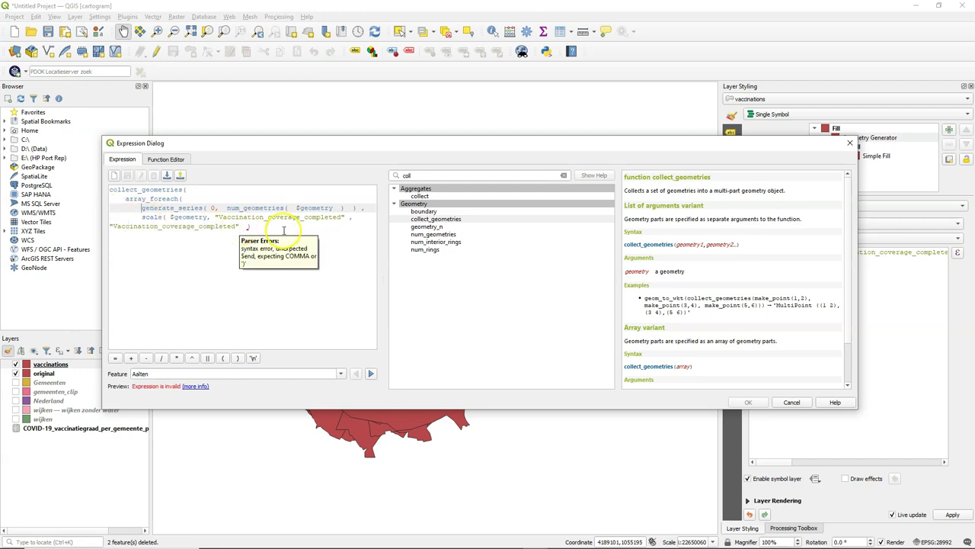
- Divide both coverage factors by 100 and close the remaining brackets
{"action": "left_click", "coordinate": [343, 217]}
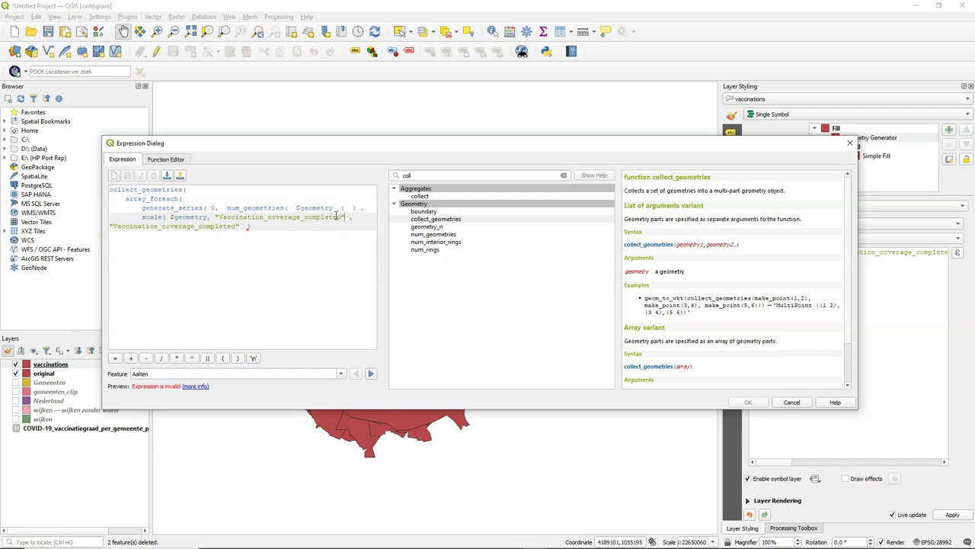
{"action": "left_click", "coordinate": [161, 358]}
{"action": "type", "text": "100"}
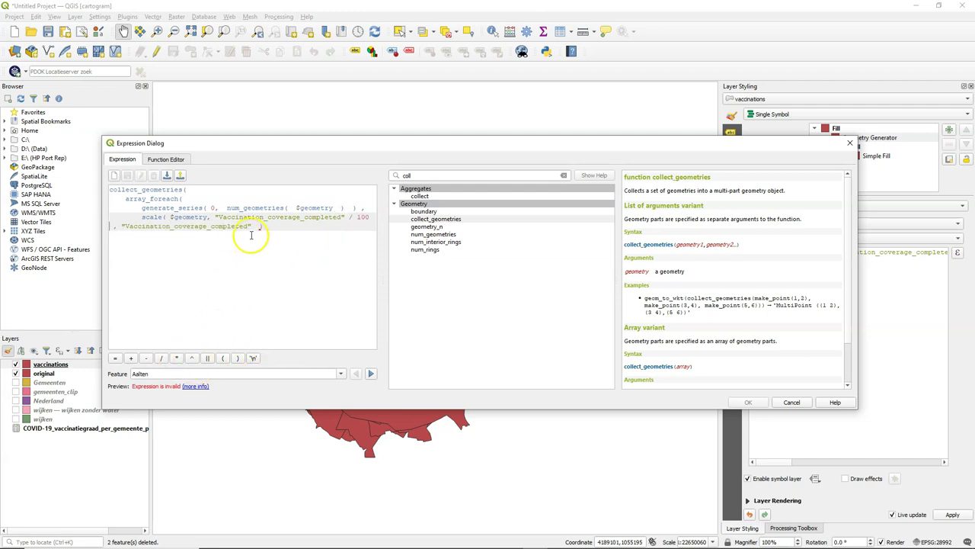
{"action": "left_click", "coordinate": [161, 358]}
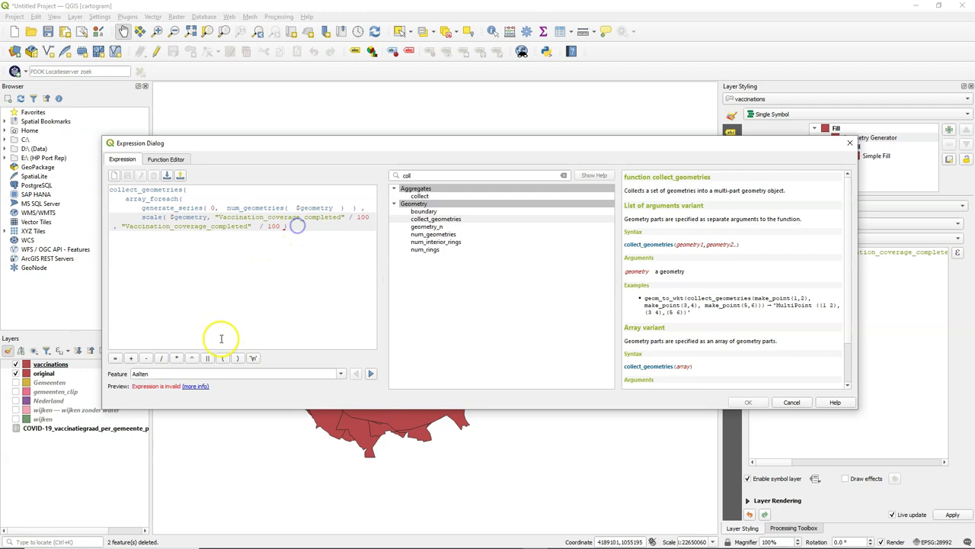
{"action": "double_click", "coordinate": [237, 358]}
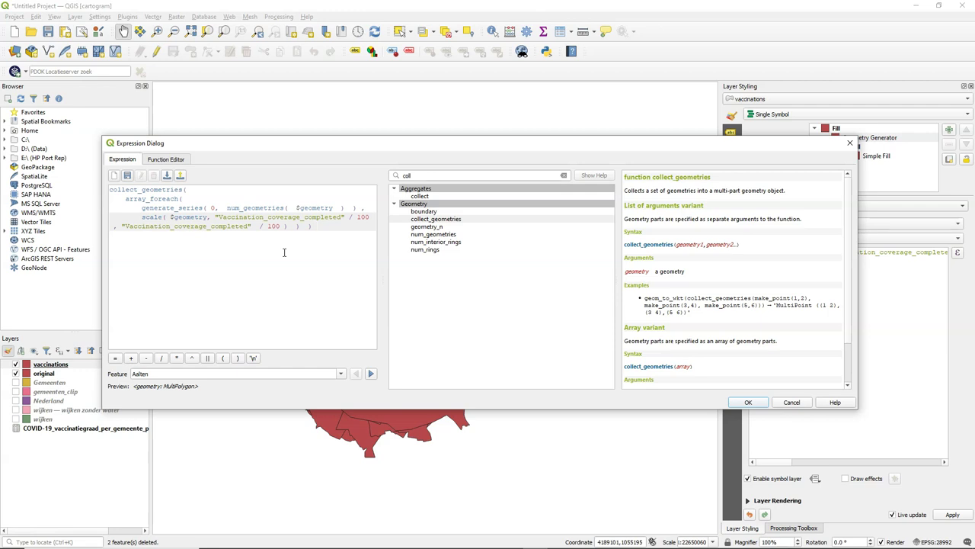
{"action": "left_click", "coordinate": [748, 401]}
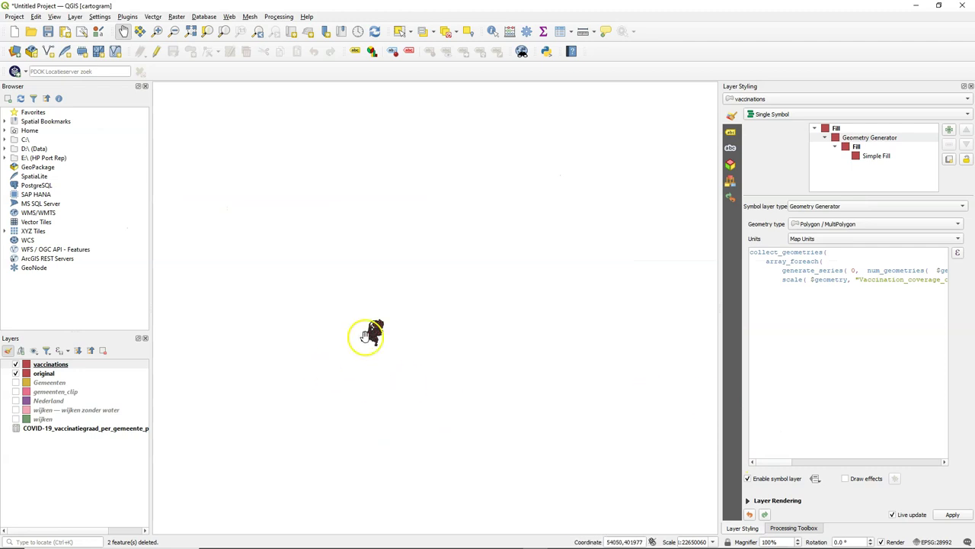
{"action": "scroll", "coordinate": [373, 331], "scroll_direction": "up", "scroll_amount": 1}
{"action": "scroll", "coordinate": [374, 332], "scroll_direction": "up", "scroll_amount": 2}
{"action": "left_click_drag", "start_coordinate": [370, 337], "coordinate": [402, 326]}
{"action": "scroll", "coordinate": [392, 314], "scroll_direction": "up", "scroll_amount": 1}
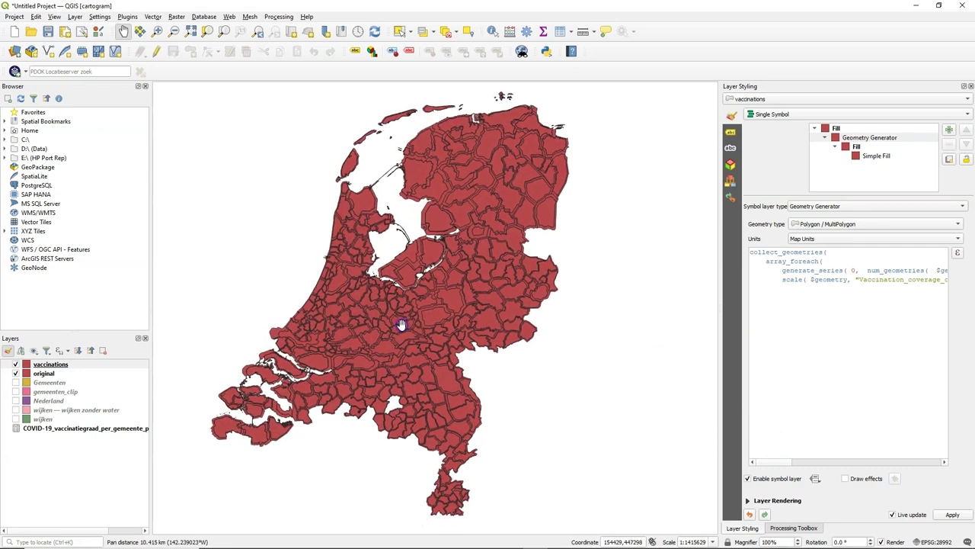
{"action": "left_click", "coordinate": [375, 311]}
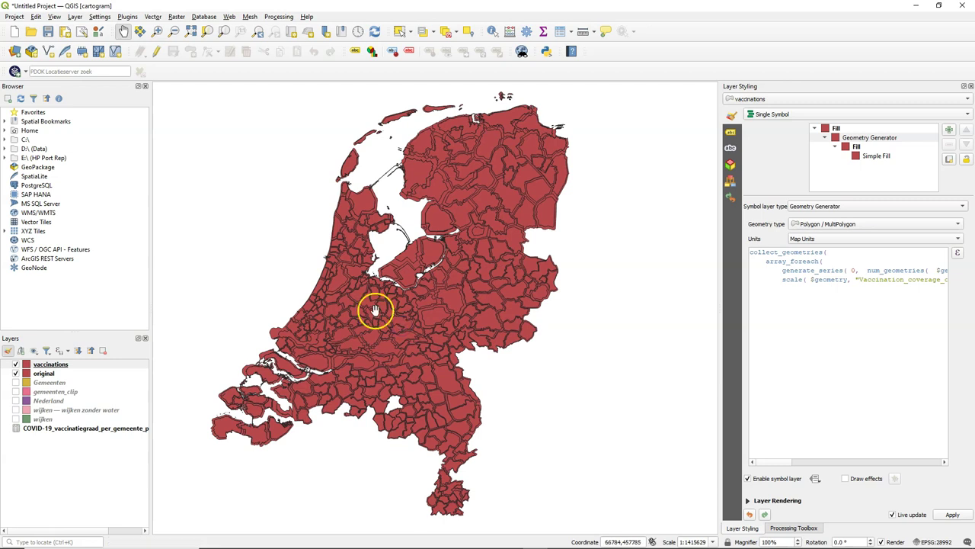
{"action": "left_click", "coordinate": [18, 366]}
{"action": "left_click", "coordinate": [16, 374]}
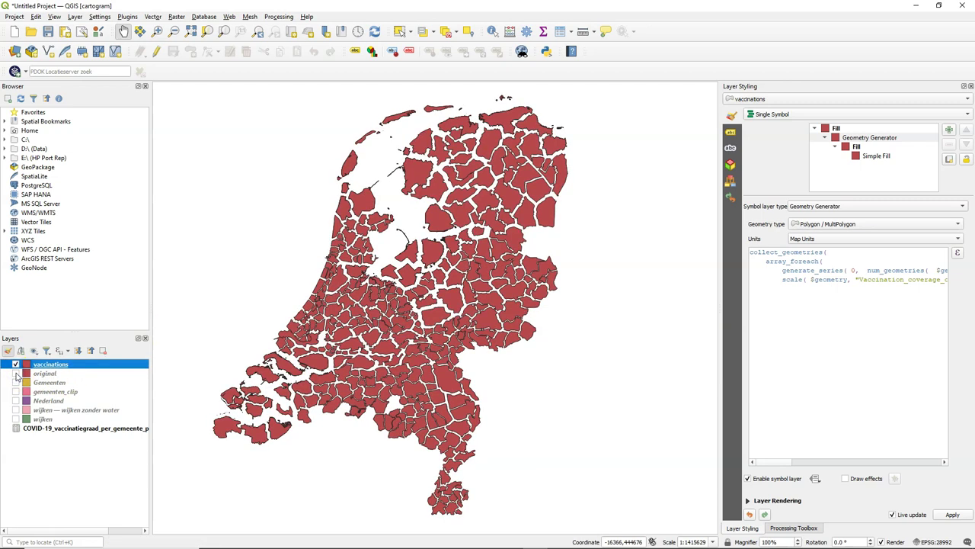
{"action": "left_click", "coordinate": [16, 373]}
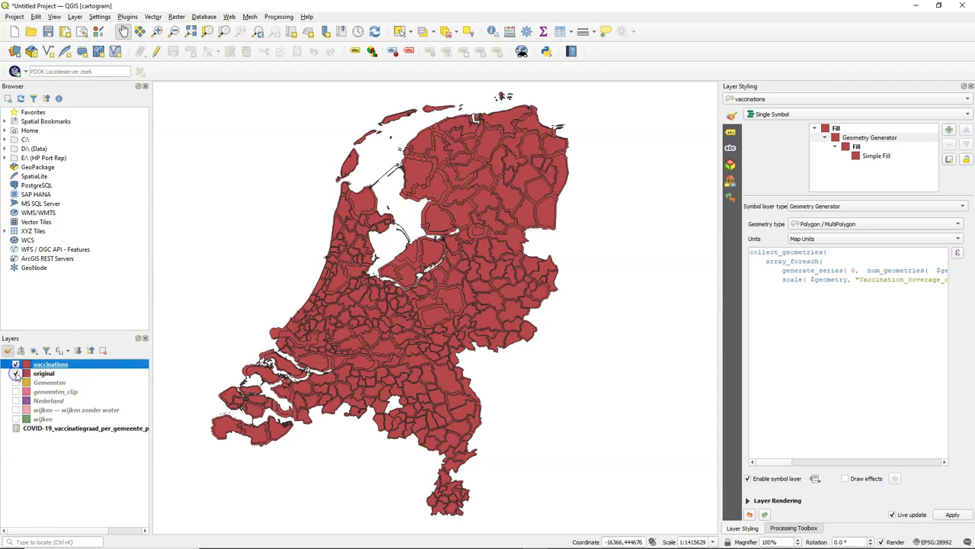
- Change the original layer's Simple Fill to Outline: Simple Line, then select the vaccinations fill
{"action": "left_click", "coordinate": [43, 373]}
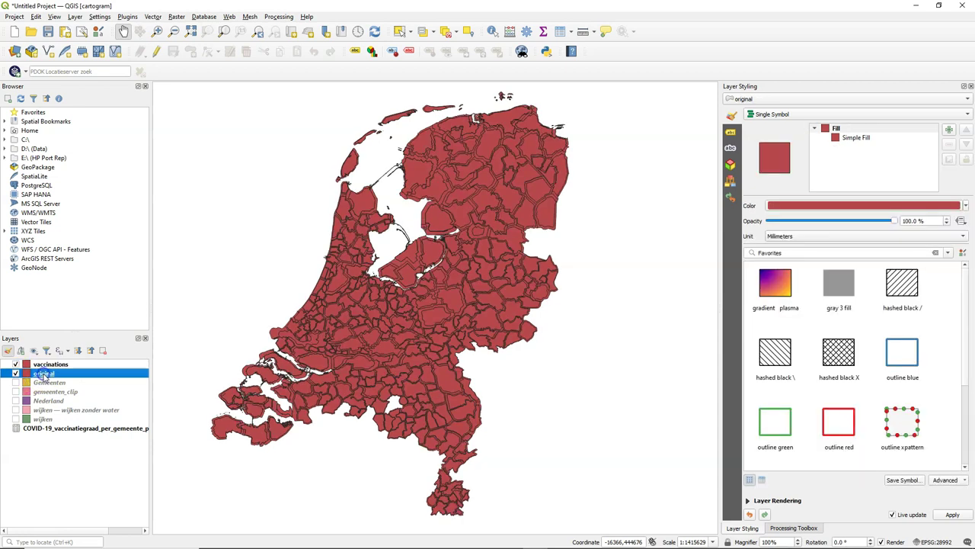
{"action": "left_click", "coordinate": [874, 165]}
{"action": "left_click", "coordinate": [855, 138]}
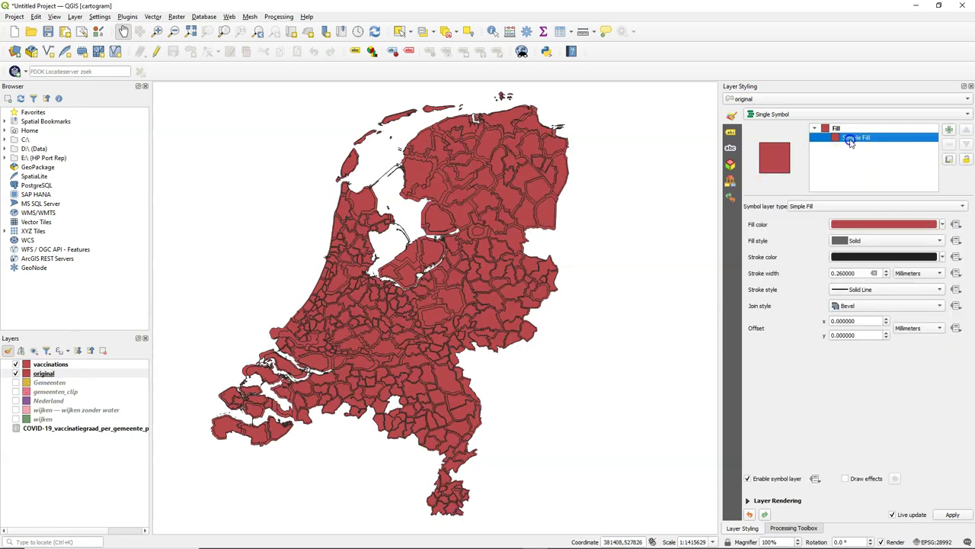
{"action": "left_click", "coordinate": [913, 208]}
{"action": "left_click", "coordinate": [819, 281]}
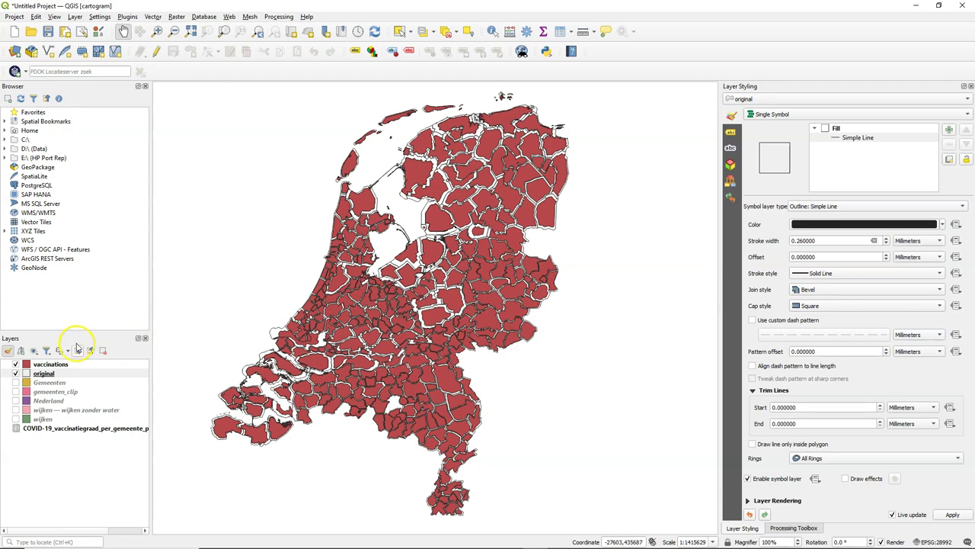
{"action": "left_click", "coordinate": [54, 365]}
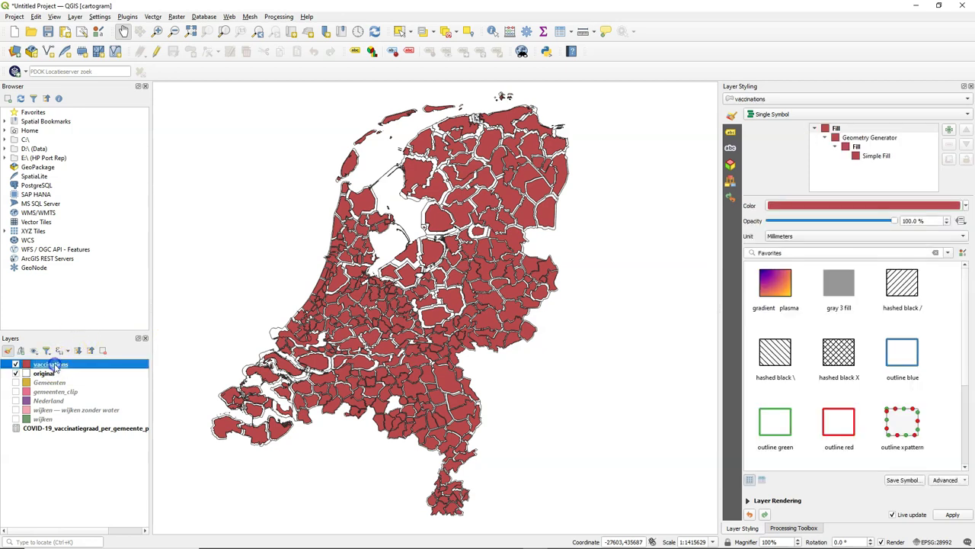
{"action": "left_click", "coordinate": [872, 157]}
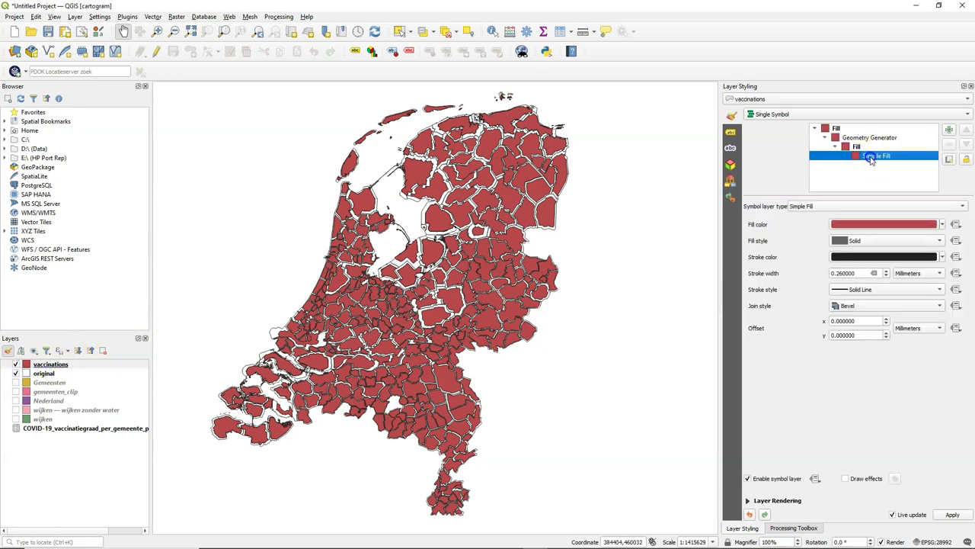
- Switch vaccinations to a Graduated renderer on Vaccination_coverage_completed and classify it
{"action": "left_click", "coordinate": [778, 115]}
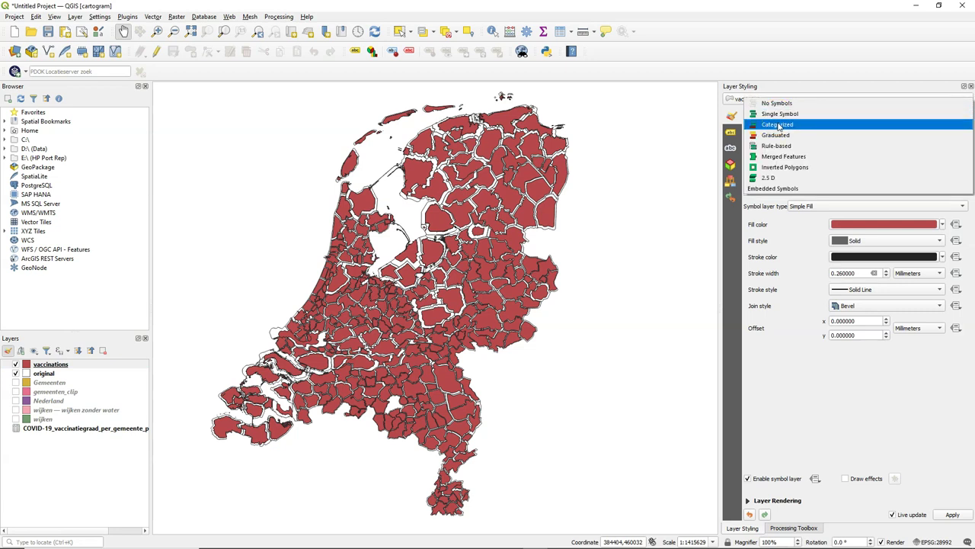
{"action": "left_click", "coordinate": [778, 135]}
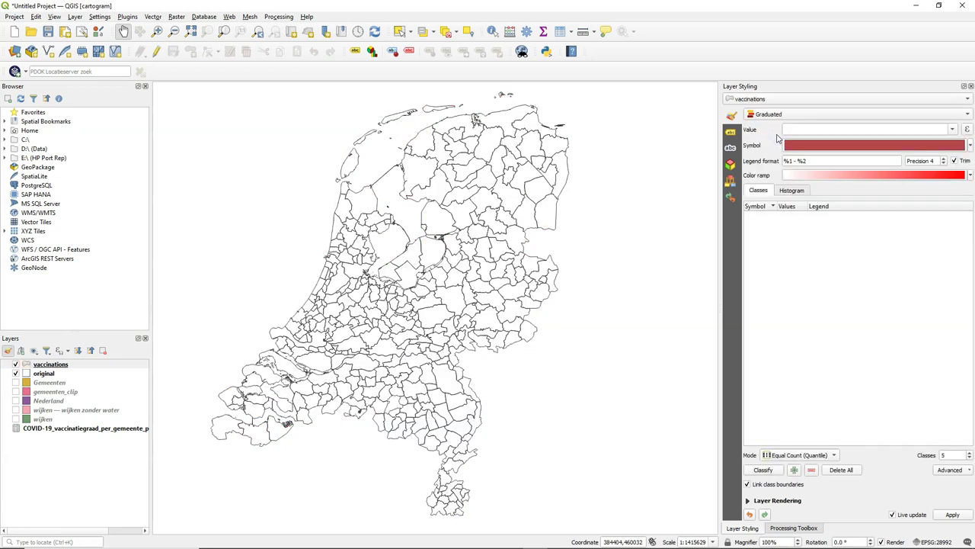
{"action": "left_click", "coordinate": [955, 131]}
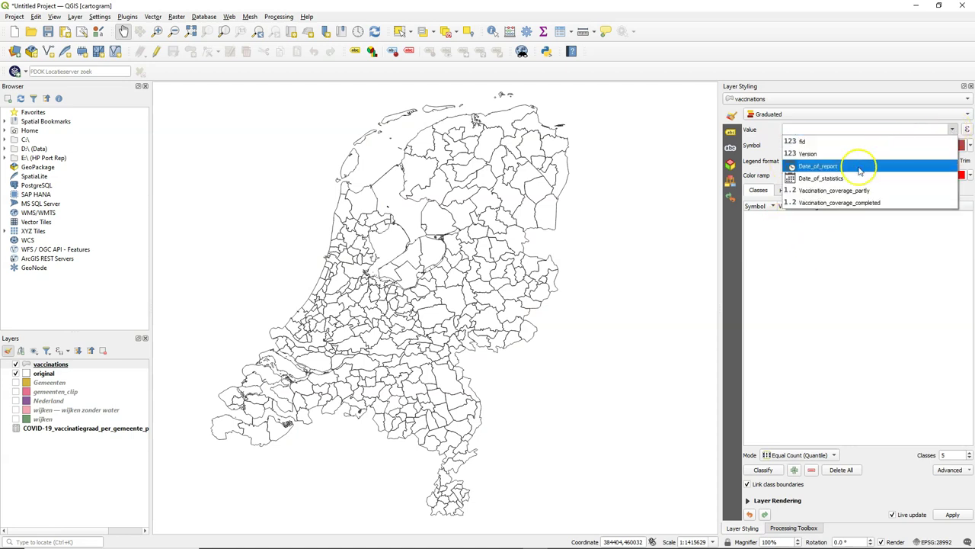
{"action": "left_click", "coordinate": [828, 202]}
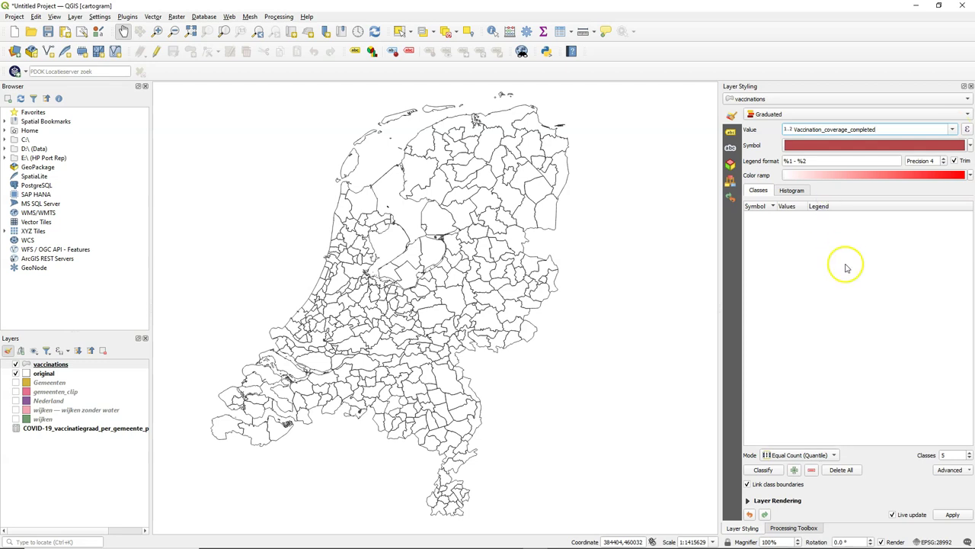
{"action": "left_click", "coordinate": [765, 469]}
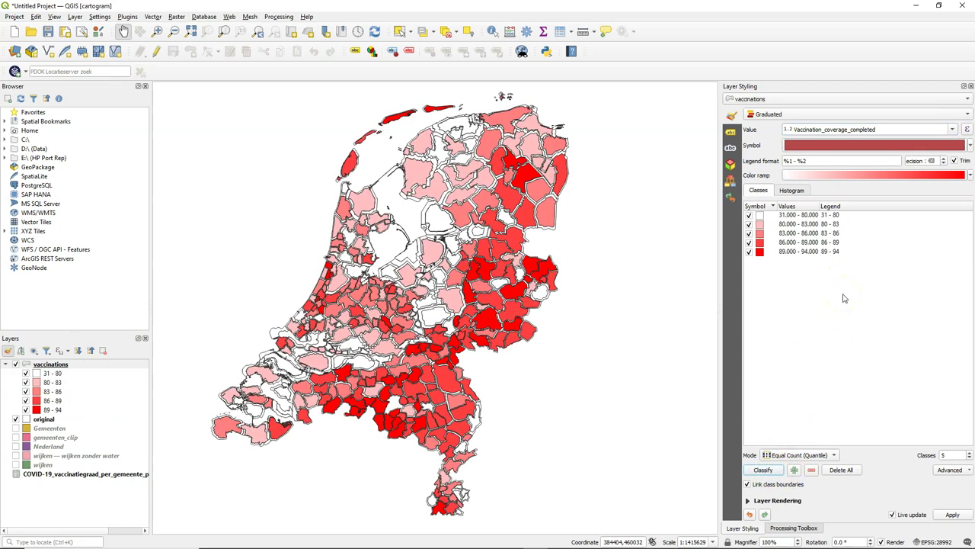
- Shade the five classes with the YlOrBr colour ramp
{"action": "left_click", "coordinate": [970, 175]}
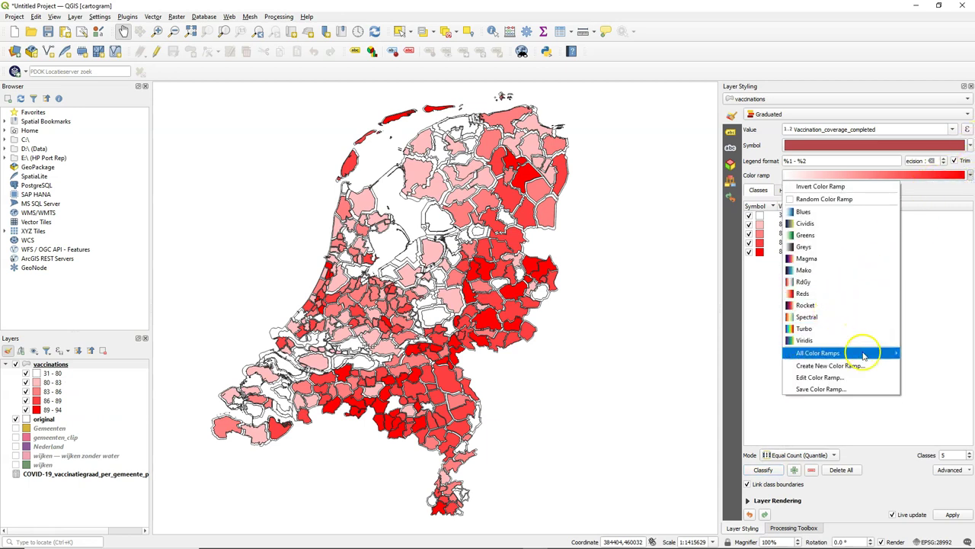
{"action": "mouse_move", "coordinate": [880, 354]}
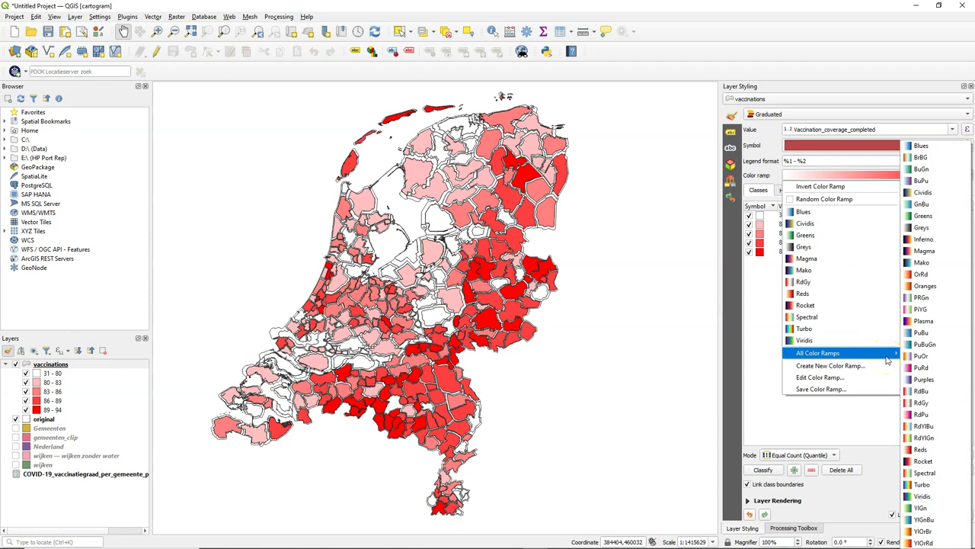
{"action": "left_click", "coordinate": [922, 531]}
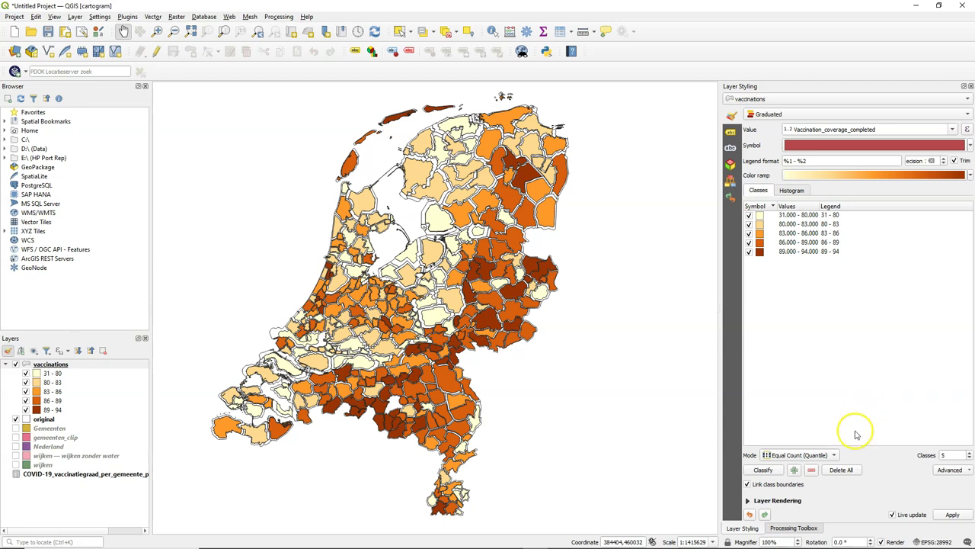
{"action": "left_click", "coordinate": [832, 455]}
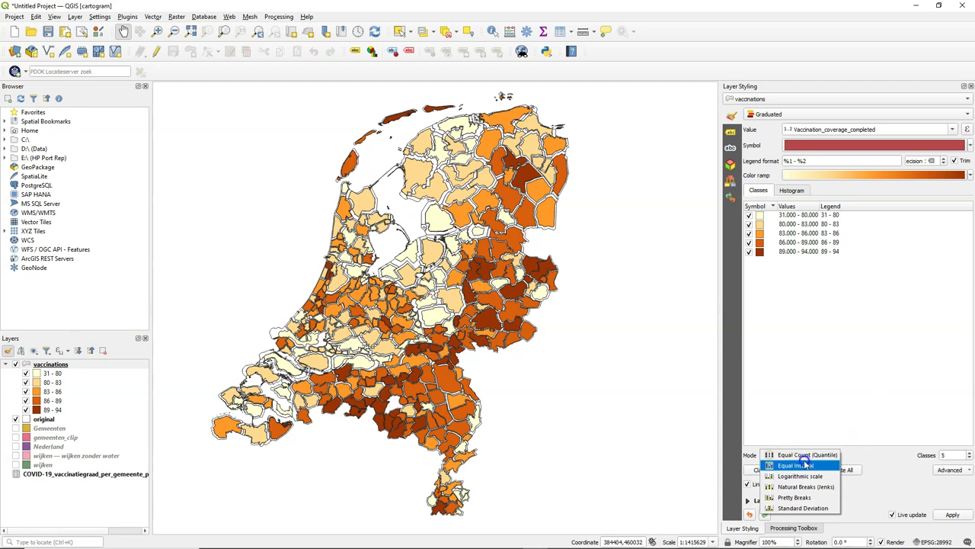
- Try Equal Interval and Natural Breaks, then use Pretty Breaks with four classes (31–40, 40–60, 60–80, 80–94)
{"action": "left_click", "coordinate": [806, 467]}
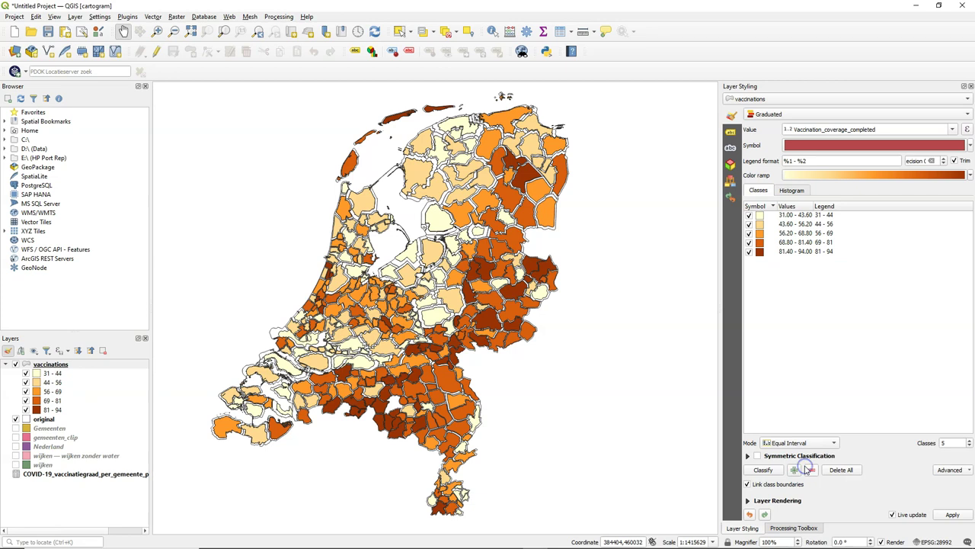
{"action": "left_click", "coordinate": [806, 443]}
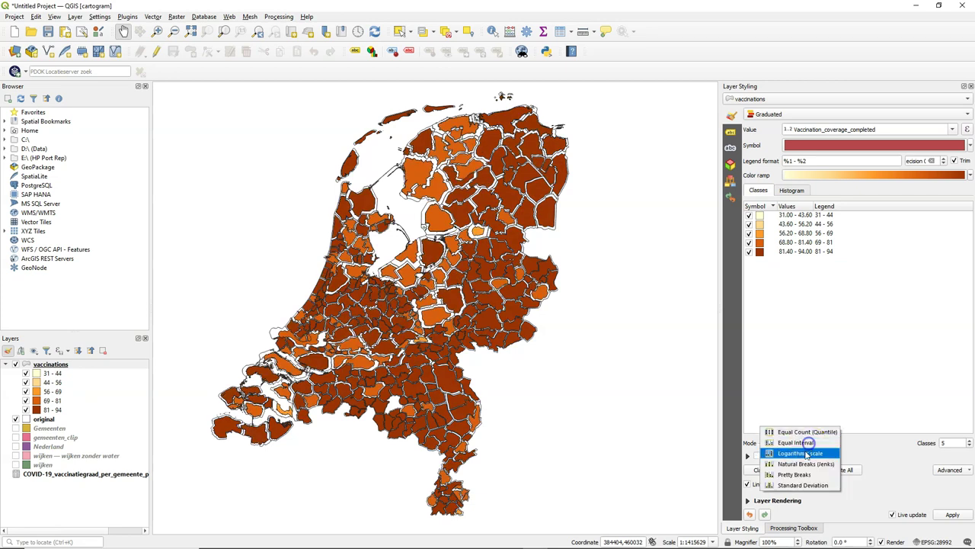
{"action": "left_click", "coordinate": [806, 463]}
{"action": "left_click", "coordinate": [807, 454]}
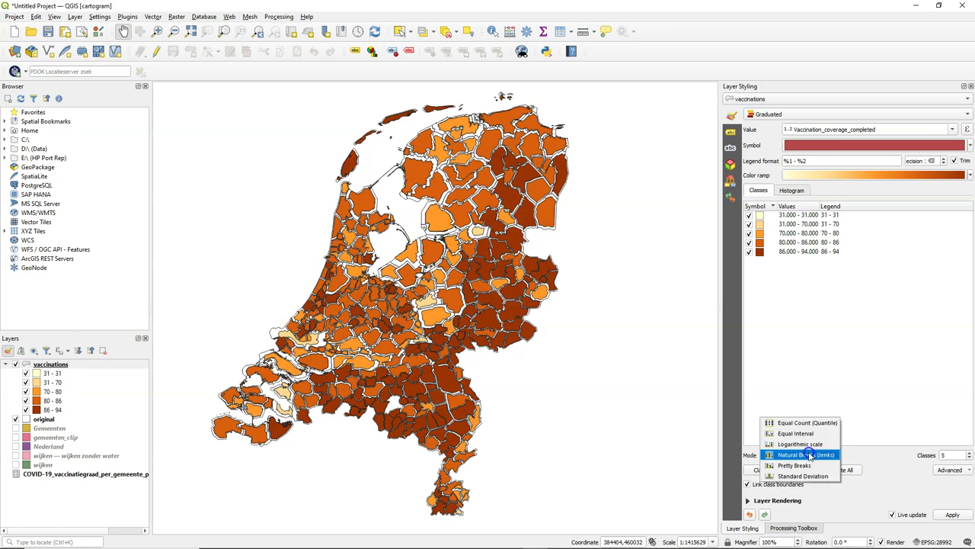
{"action": "left_click", "coordinate": [810, 466]}
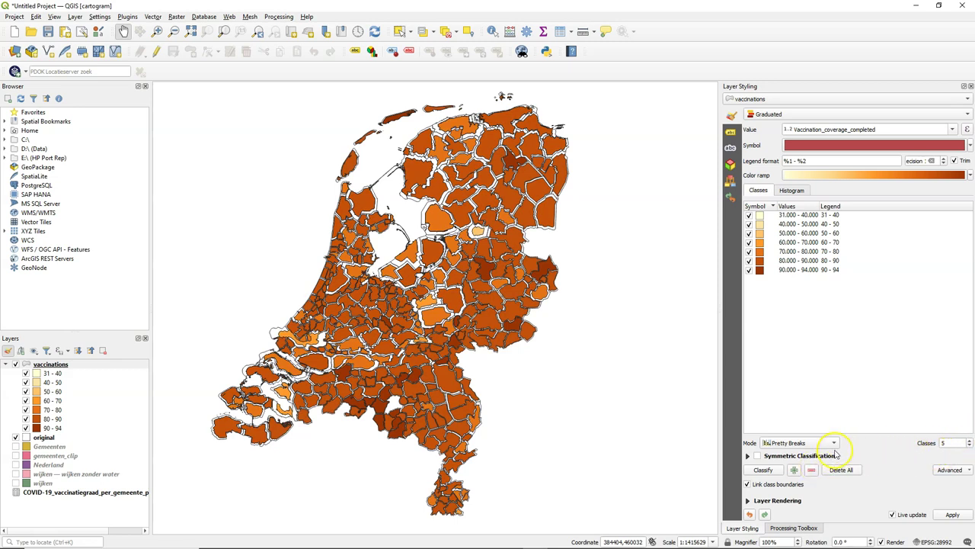
{"action": "left_click", "coordinate": [968, 446]}
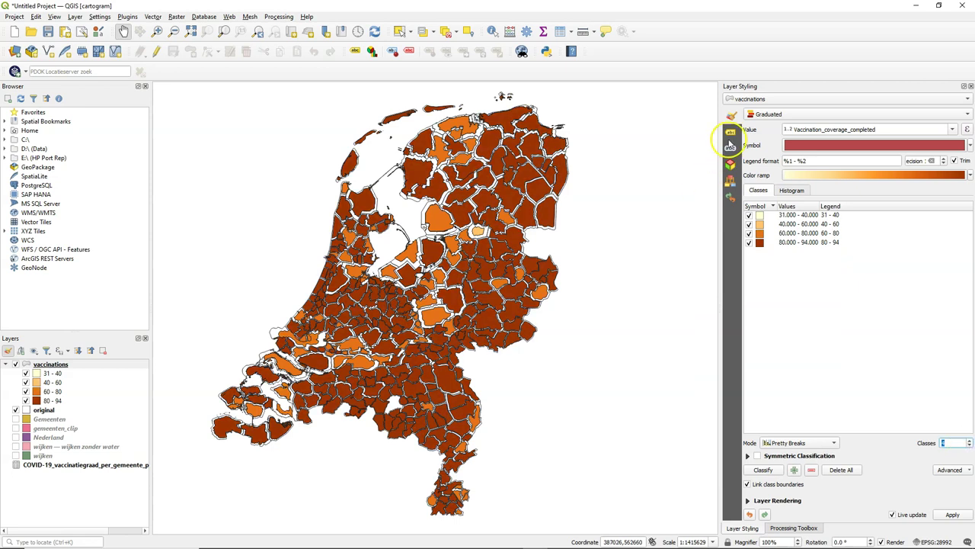
- Label the municipalities with single labels showing Vaccination_coverage_completed
{"action": "left_click", "coordinate": [730, 132]}
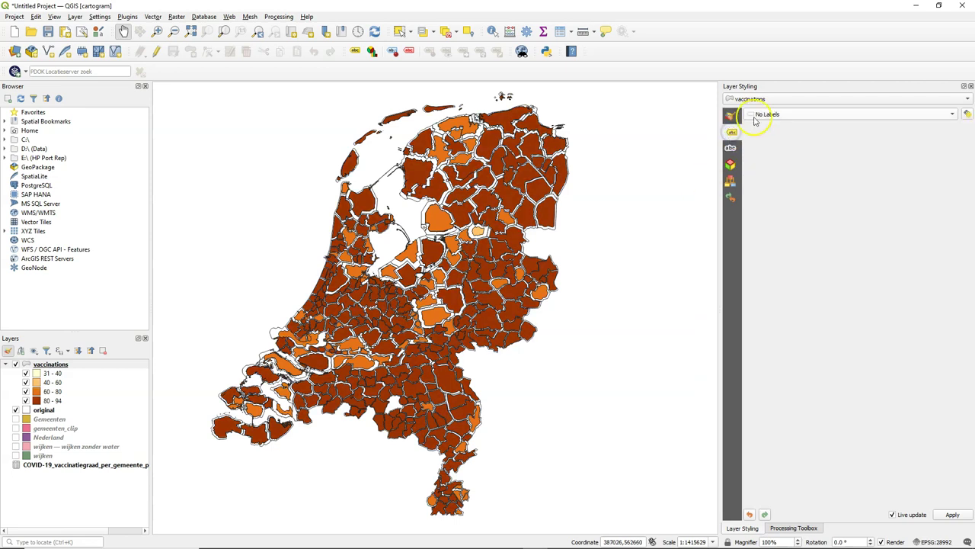
{"action": "left_click", "coordinate": [760, 114]}
{"action": "left_click", "coordinate": [775, 124]}
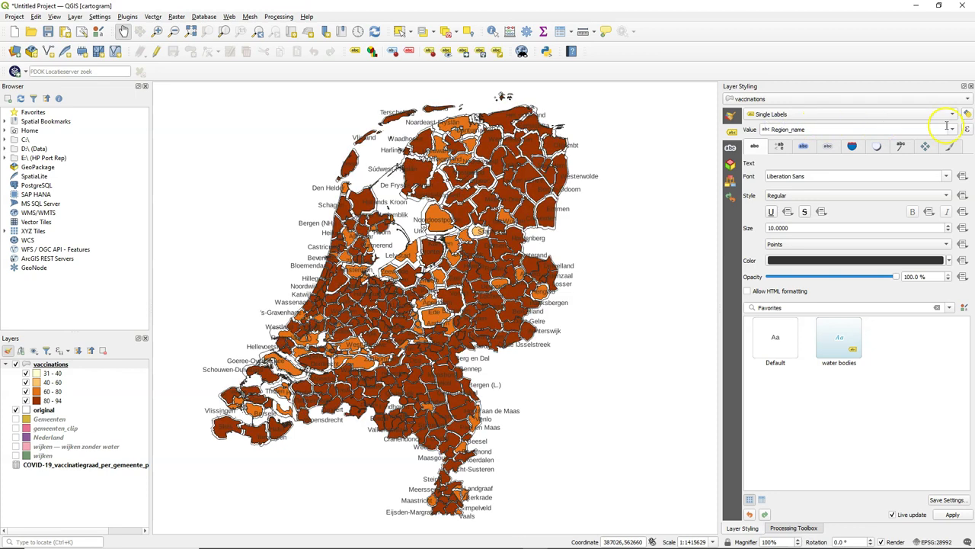
{"action": "left_click", "coordinate": [953, 131]}
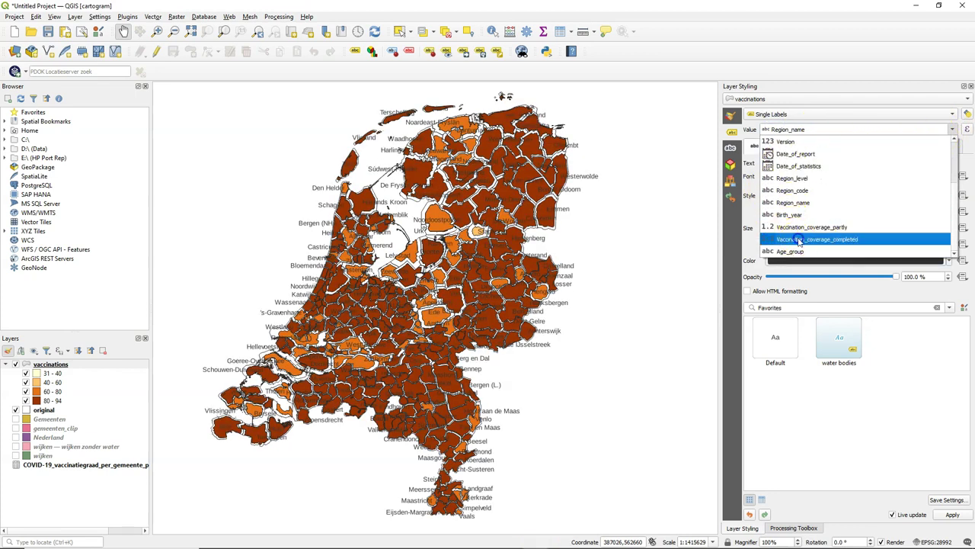
{"action": "left_click", "coordinate": [798, 240]}
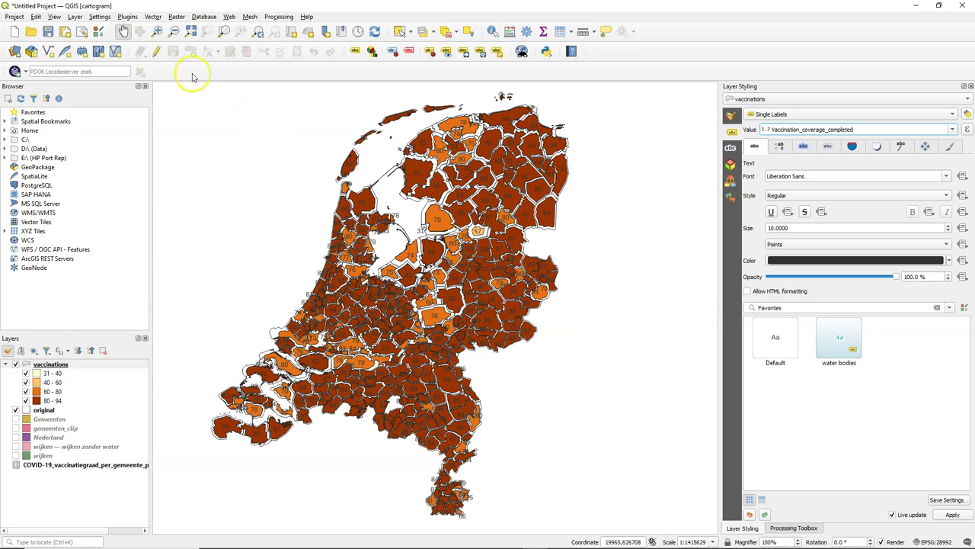
- Zoom into the central IJsselmeer area to check the labels, then set labelling to No Labels
{"action": "left_click", "coordinate": [157, 31]}
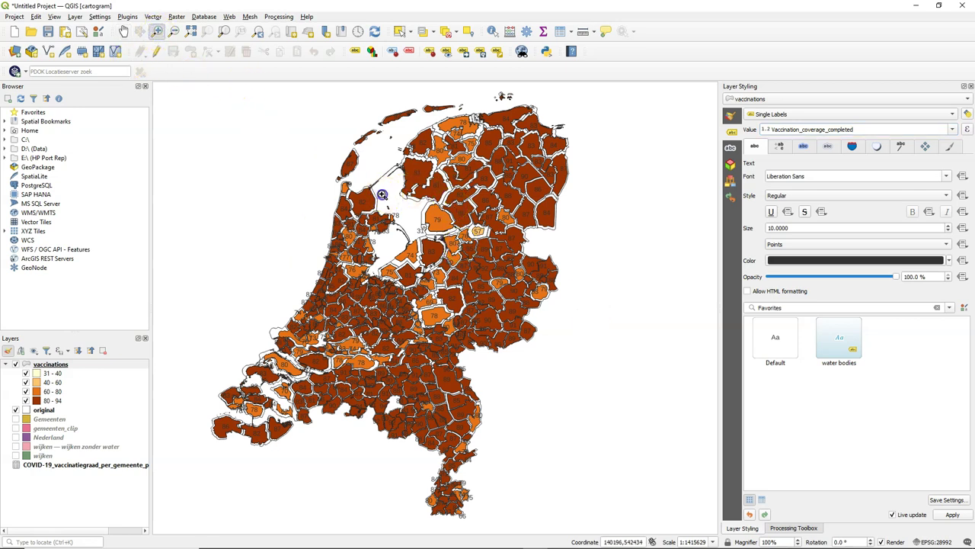
{"action": "left_click_drag", "start_coordinate": [381, 194], "coordinate": [447, 257]}
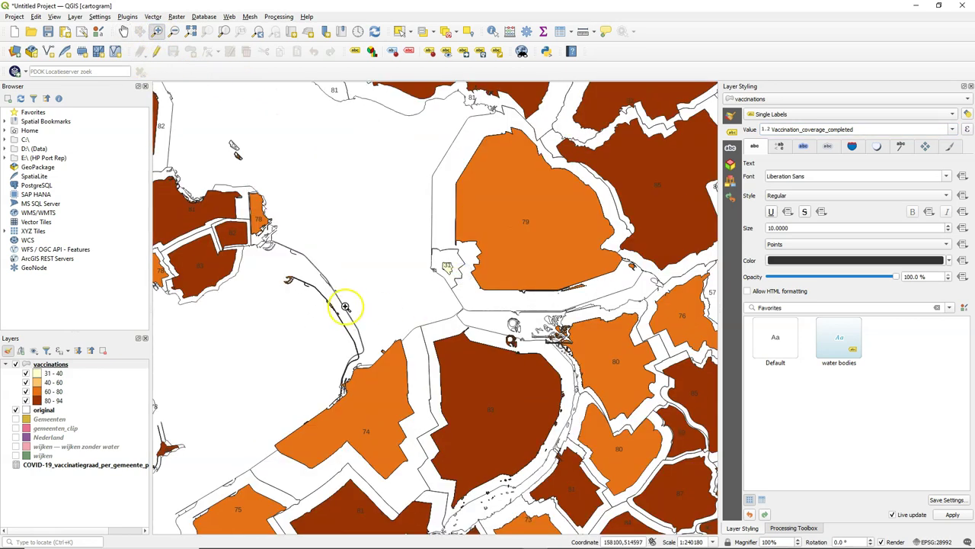
{"action": "scroll", "coordinate": [354, 225], "scroll_direction": "down", "scroll_amount": 1}
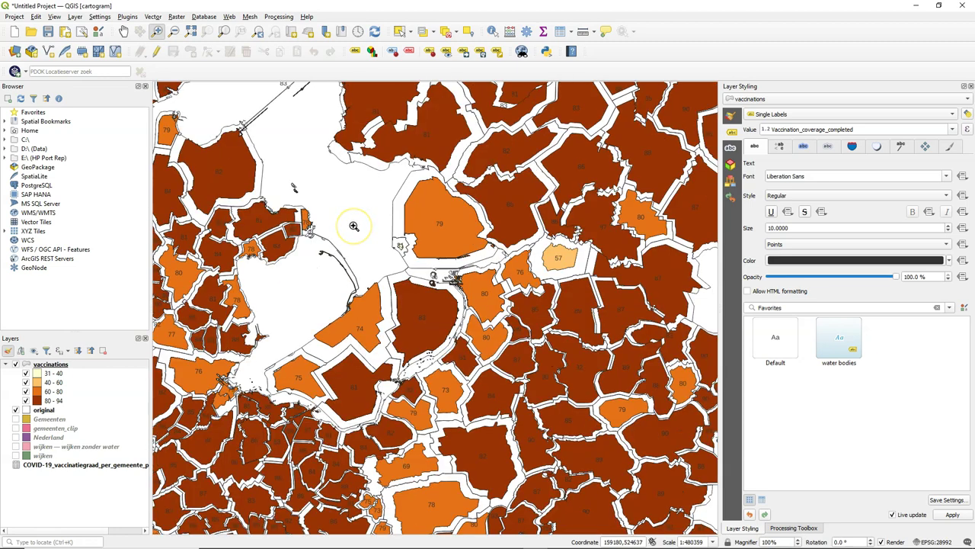
{"action": "scroll", "coordinate": [353, 225], "scroll_direction": "down", "scroll_amount": 1}
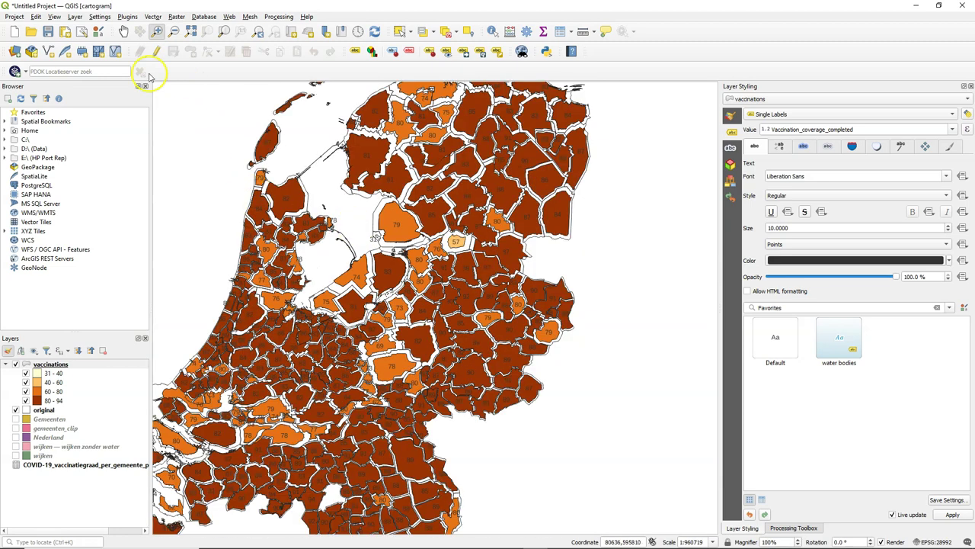
{"action": "left_click", "coordinate": [123, 31]}
{"action": "scroll", "coordinate": [288, 223], "scroll_direction": "down", "scroll_amount": 1}
{"action": "left_click", "coordinate": [811, 113]}
{"action": "left_click", "coordinate": [786, 103]}
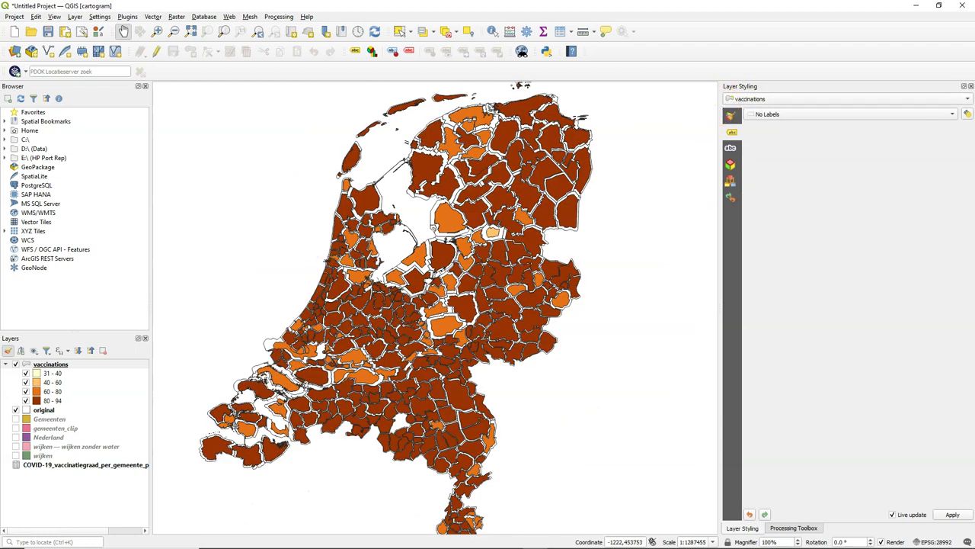
- Show the Nederland layer as Inverted Polygons with a light-blue fill around the country
{"action": "scroll", "coordinate": [359, 356], "scroll_direction": "down", "scroll_amount": 1}
{"action": "left_click_drag", "start_coordinate": [359, 353], "coordinate": [381, 330]}
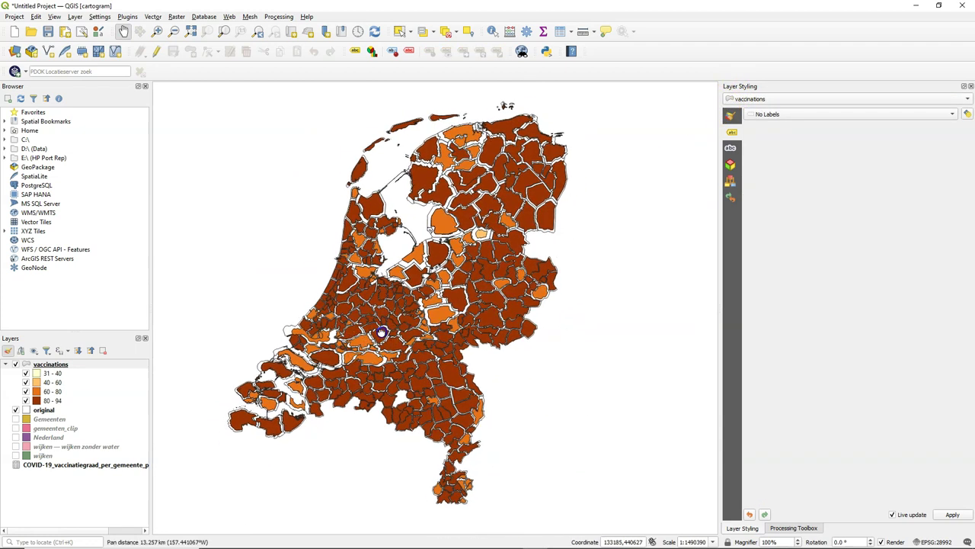
{"action": "left_click", "coordinate": [15, 438]}
{"action": "left_click", "coordinate": [45, 438]}
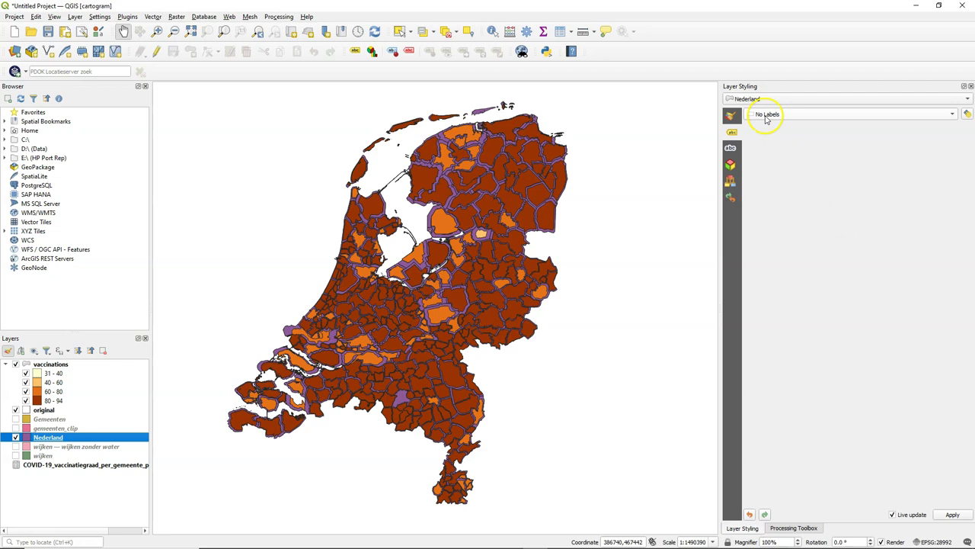
{"action": "left_click", "coordinate": [730, 119]}
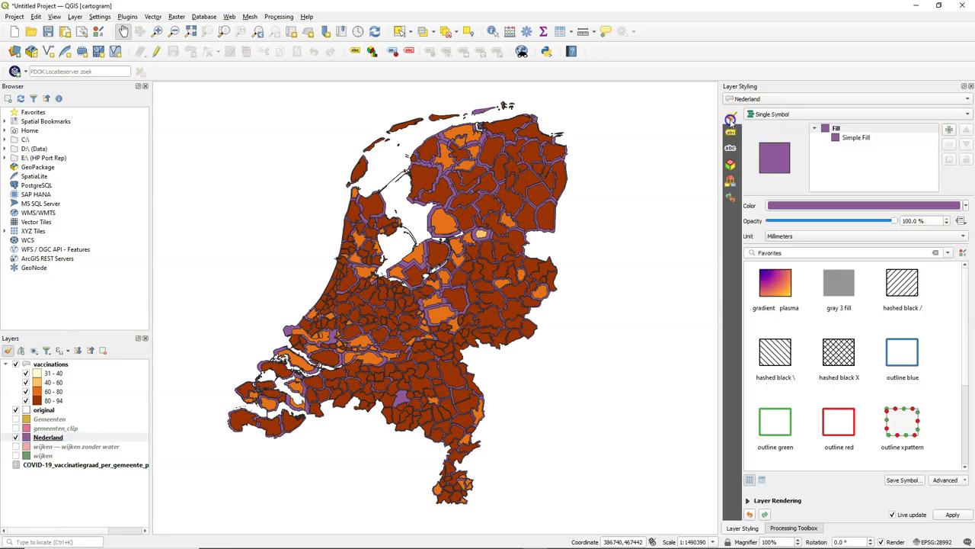
{"action": "left_click", "coordinate": [800, 114]}
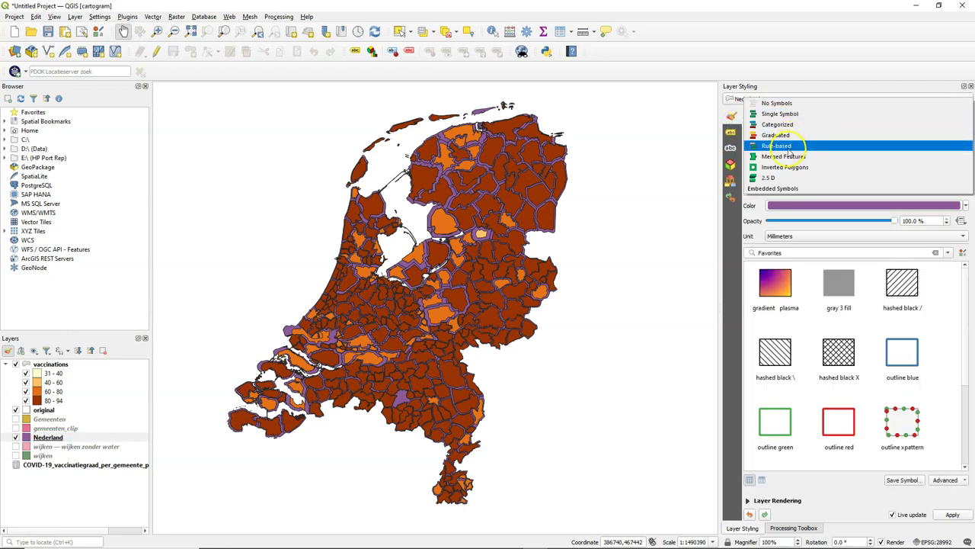
{"action": "left_click", "coordinate": [782, 167]}
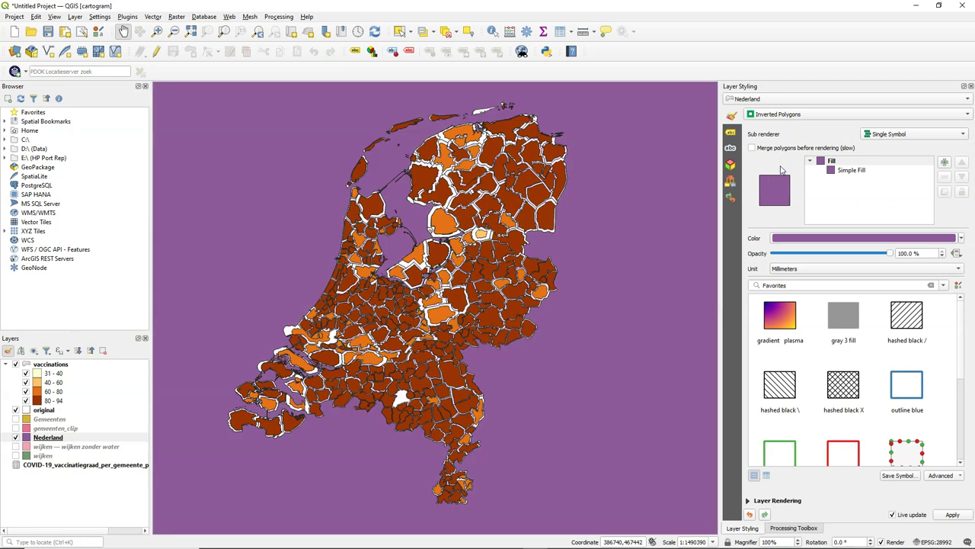
{"action": "left_click", "coordinate": [962, 239]}
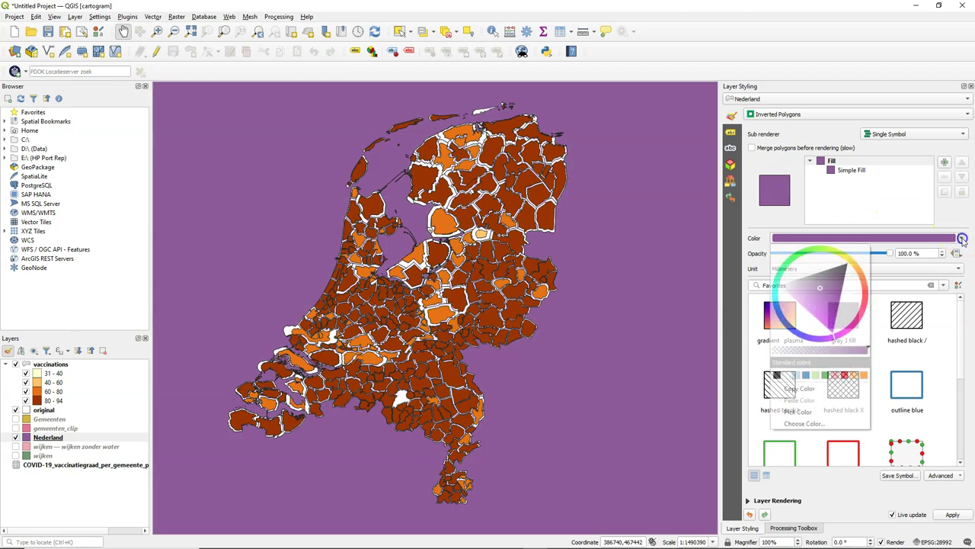
{"action": "left_click", "coordinate": [797, 375]}
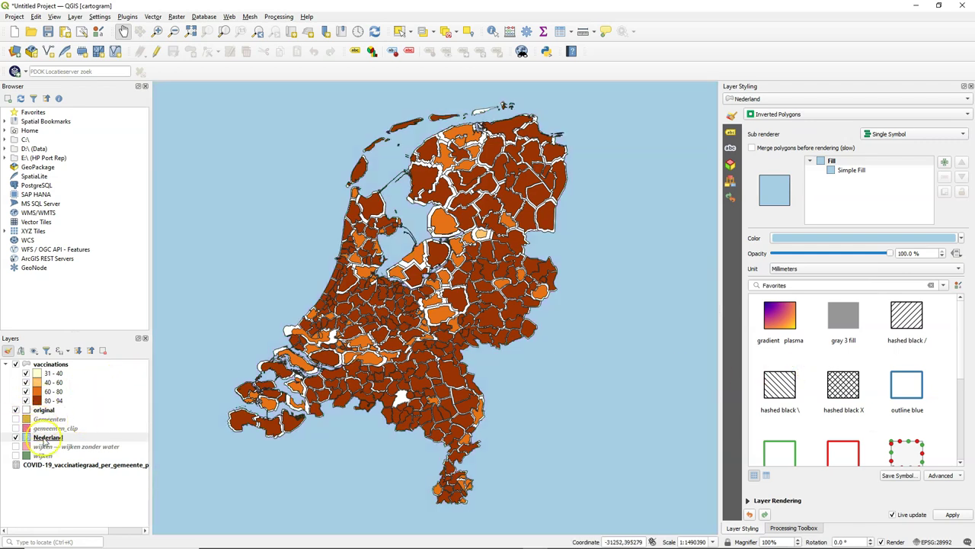
- Change the original layer's Simple Line outline colour to blue
{"action": "left_click", "coordinate": [44, 410]}
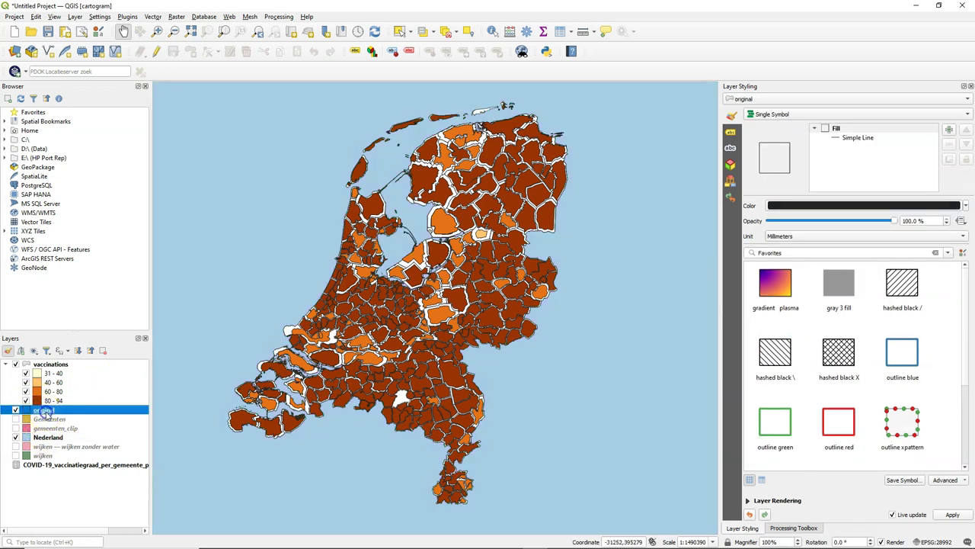
{"action": "left_click", "coordinate": [861, 138]}
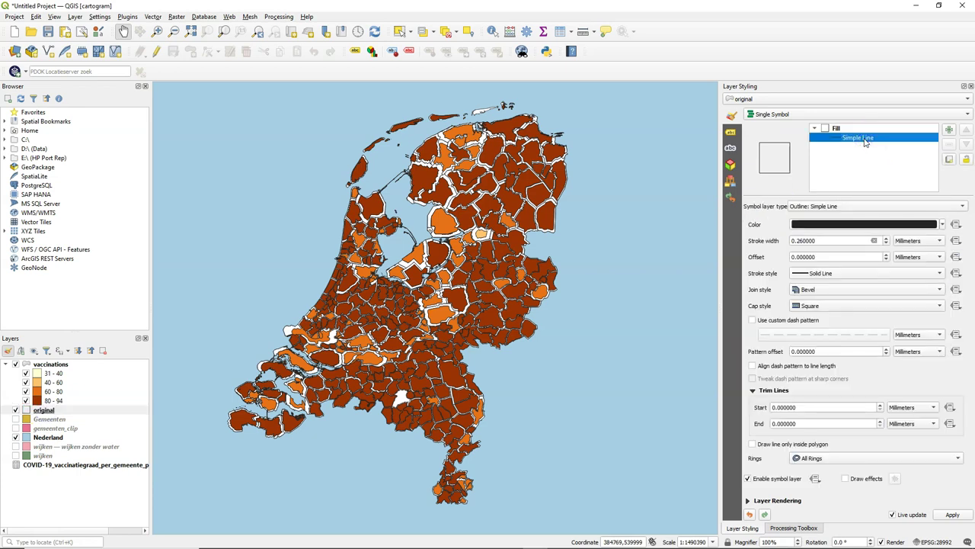
{"action": "left_click", "coordinate": [943, 225]}
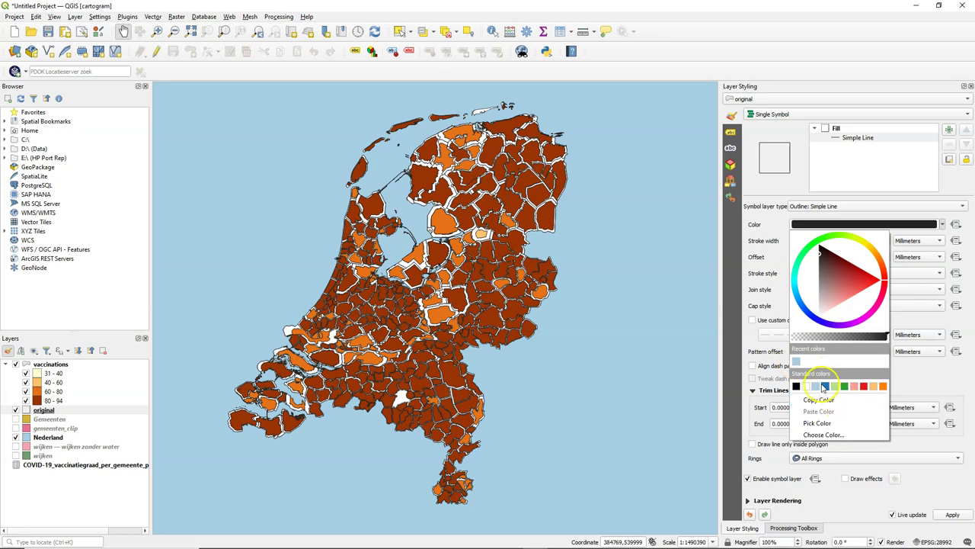
{"action": "left_click", "coordinate": [826, 386]}
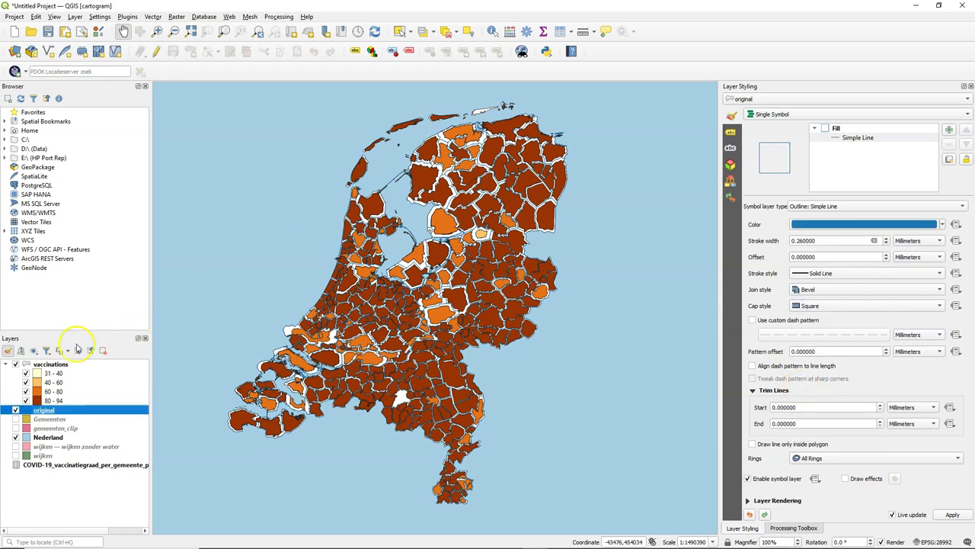
{"action": "left_click", "coordinate": [50, 365]}
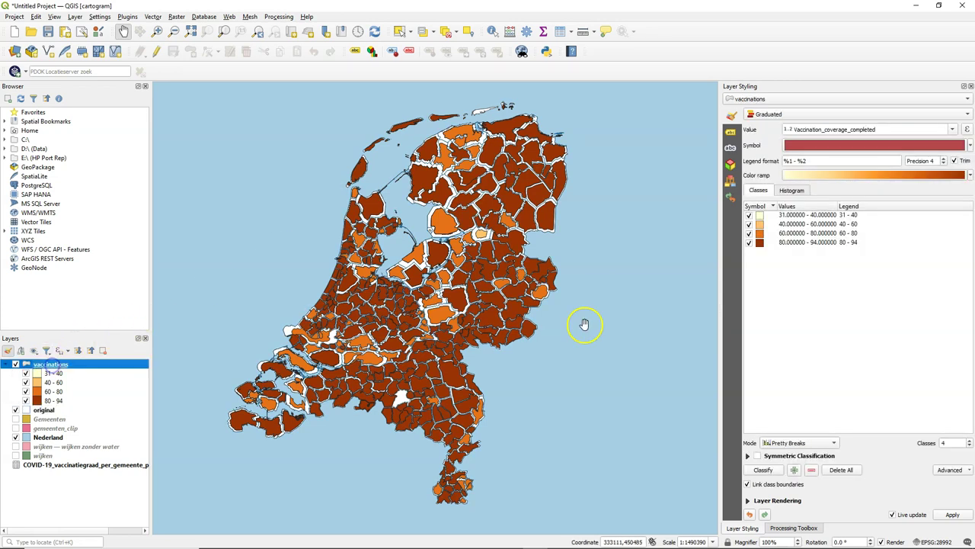
- Try other class counts and Logarithmic mode, then settle on four Equal Interval classes
{"action": "left_click", "coordinate": [970, 444]}
{"action": "left_click", "coordinate": [970, 444]}
{"action": "left_click", "coordinate": [970, 444]}
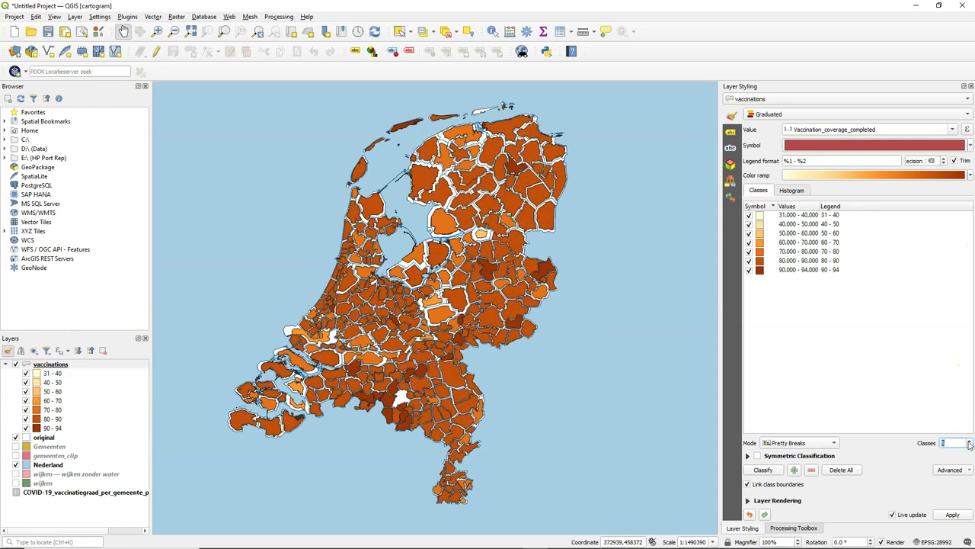
{"action": "left_click", "coordinate": [970, 450]}
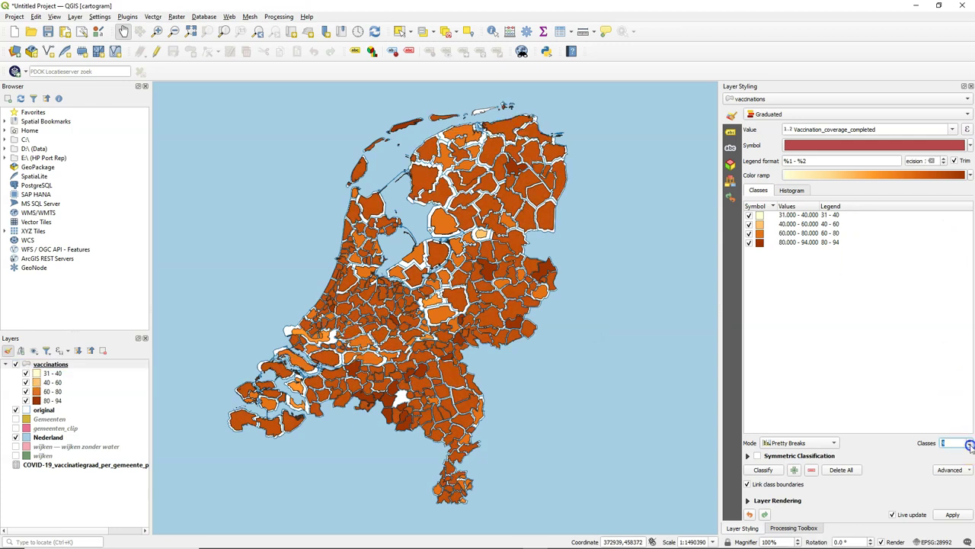
{"action": "left_click", "coordinate": [970, 449]}
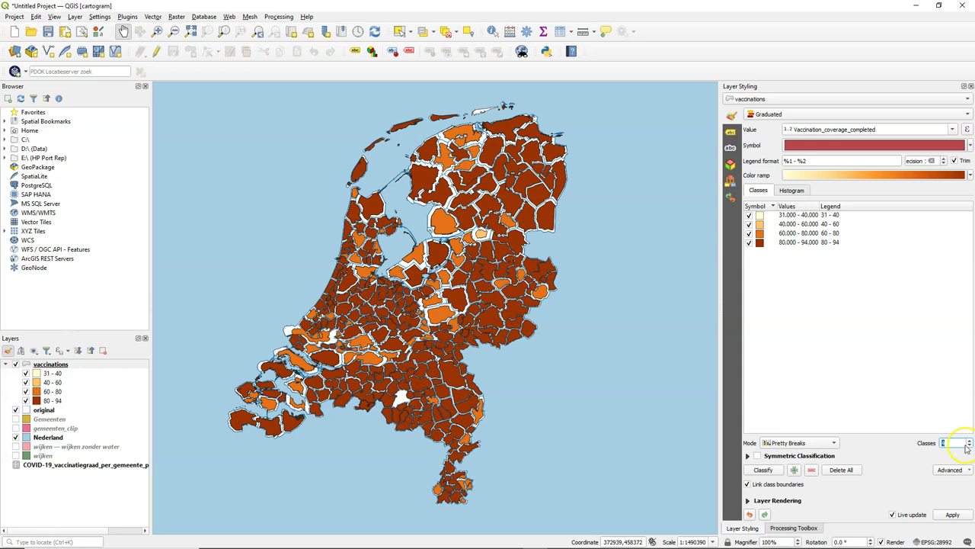
{"action": "left_click", "coordinate": [826, 445]}
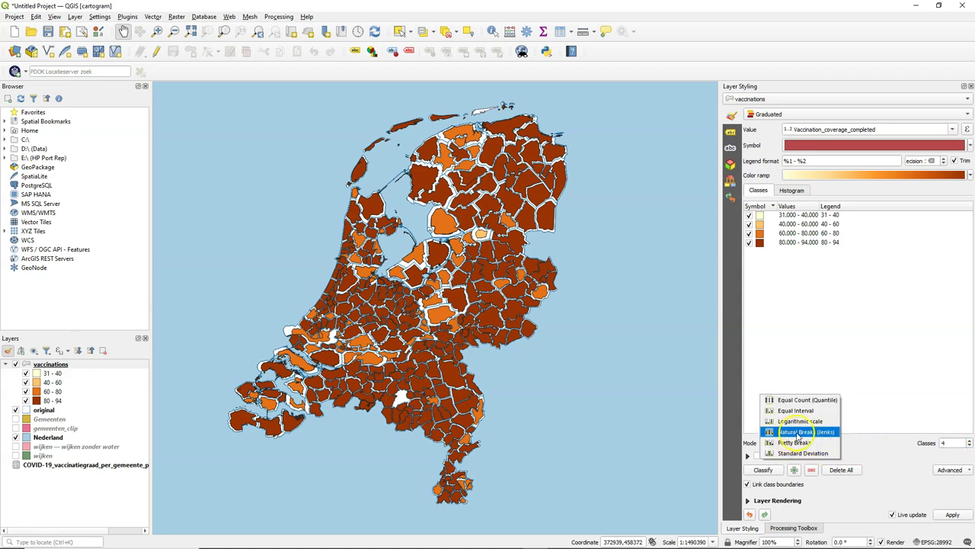
{"action": "left_click", "coordinate": [800, 421]}
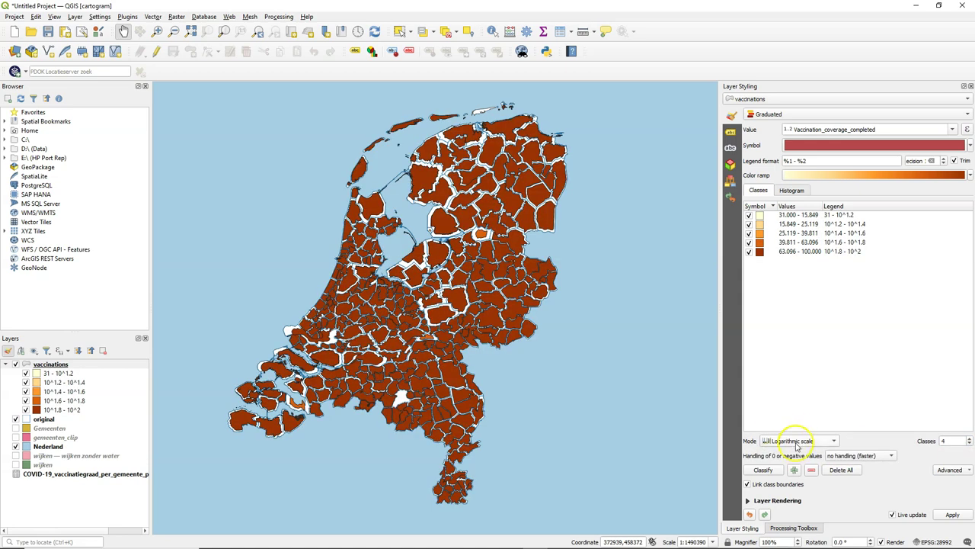
{"action": "left_click", "coordinate": [797, 446]}
{"action": "left_click", "coordinate": [797, 433]}
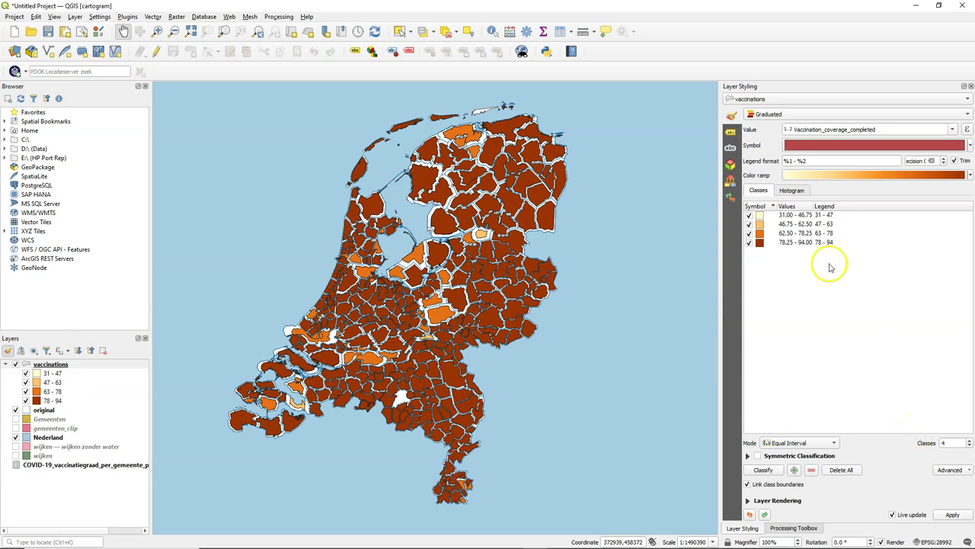
- Set the class bounds to 0–50, 50–75 and 75–85
{"action": "double_click", "coordinate": [785, 215]}
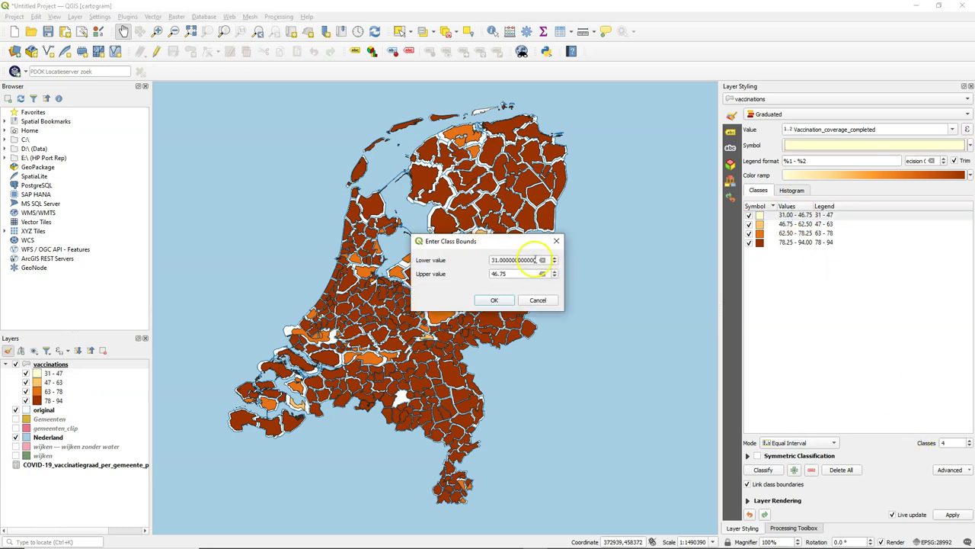
{"action": "left_click_drag", "start_coordinate": [536, 259], "coordinate": [393, 258]}
{"action": "type", "text": "0"}
{"action": "double_click", "coordinate": [516, 273]}
{"action": "type", "text": "50"}
{"action": "left_click", "coordinate": [495, 300]}
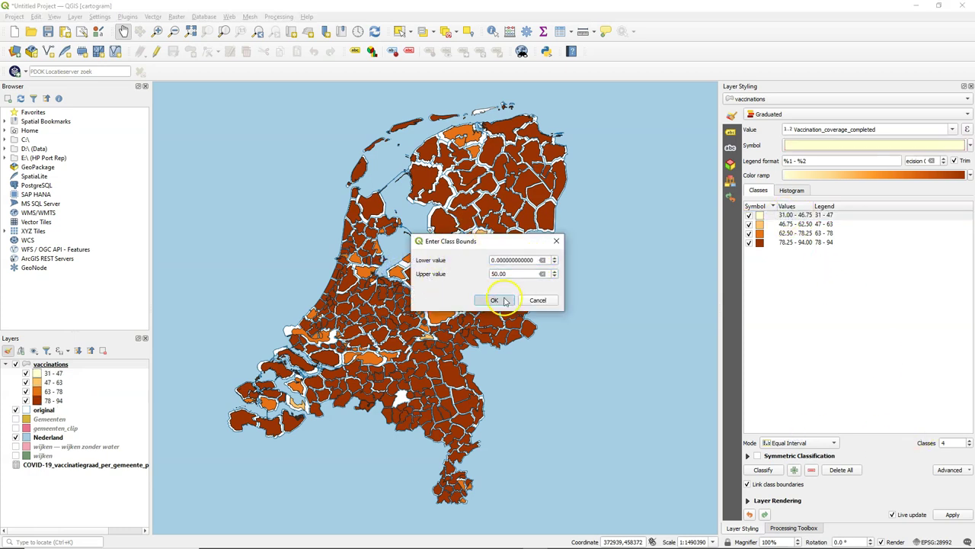
{"action": "double_click", "coordinate": [809, 224]}
{"action": "double_click", "coordinate": [502, 273]}
{"action": "type", "text": "75"}
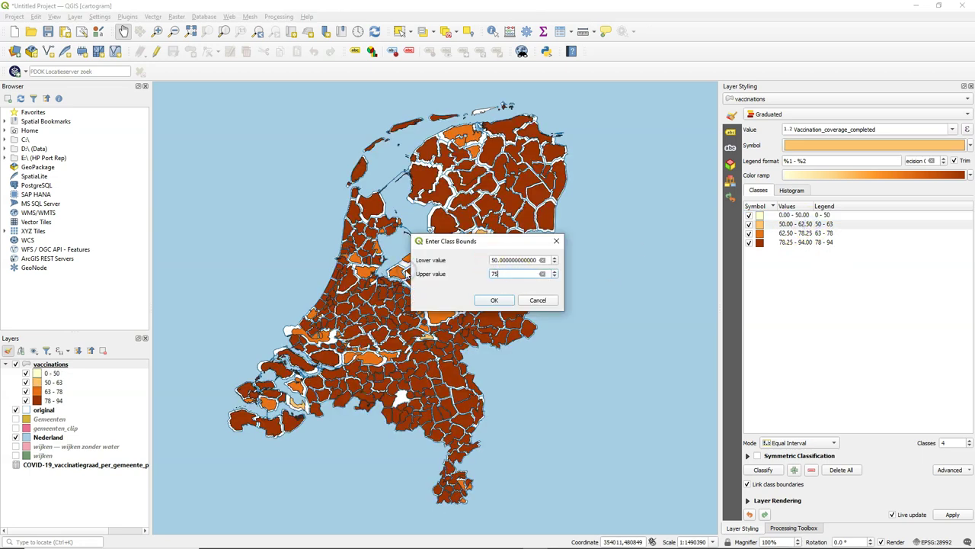
{"action": "left_click", "coordinate": [494, 300]}
{"action": "double_click", "coordinate": [806, 233]}
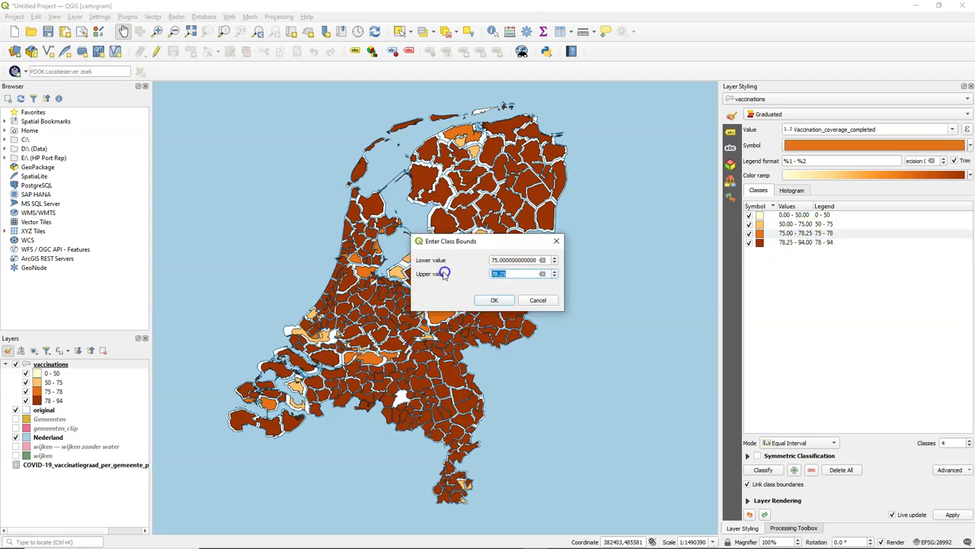
{"action": "type", "text": "85"}
{"action": "left_click", "coordinate": [495, 300]}
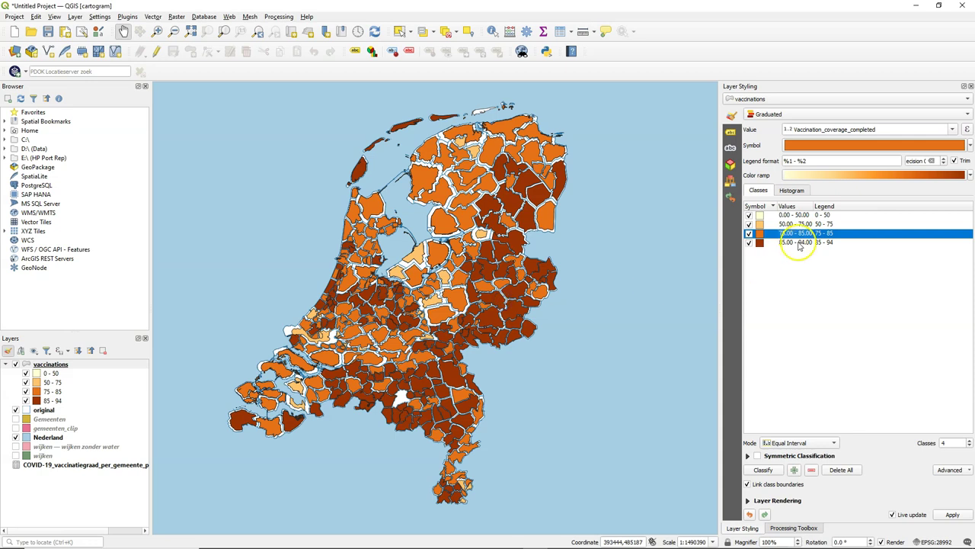
- Rename the first and last legend labels to '< 50' and '> 85'
{"action": "double_click", "coordinate": [824, 215]}
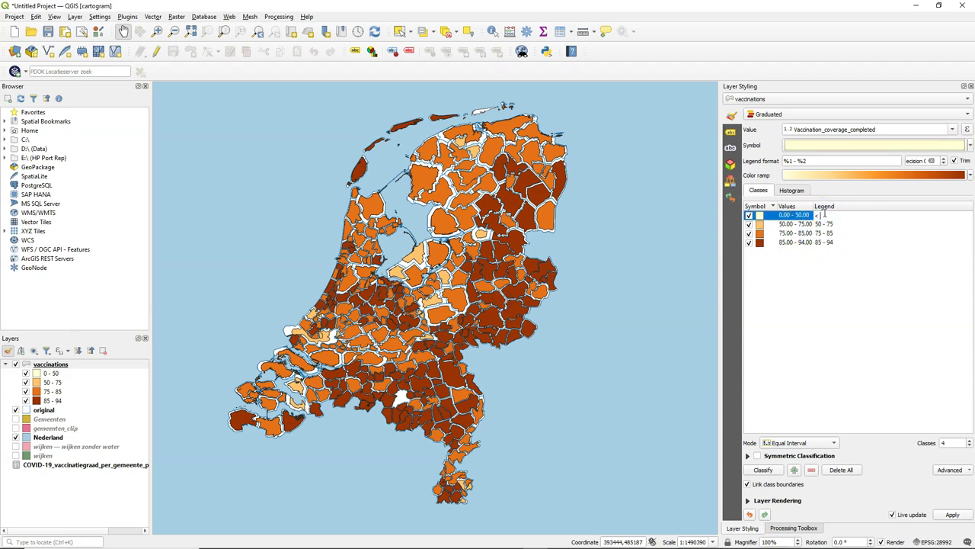
{"action": "double_click", "coordinate": [824, 242]}
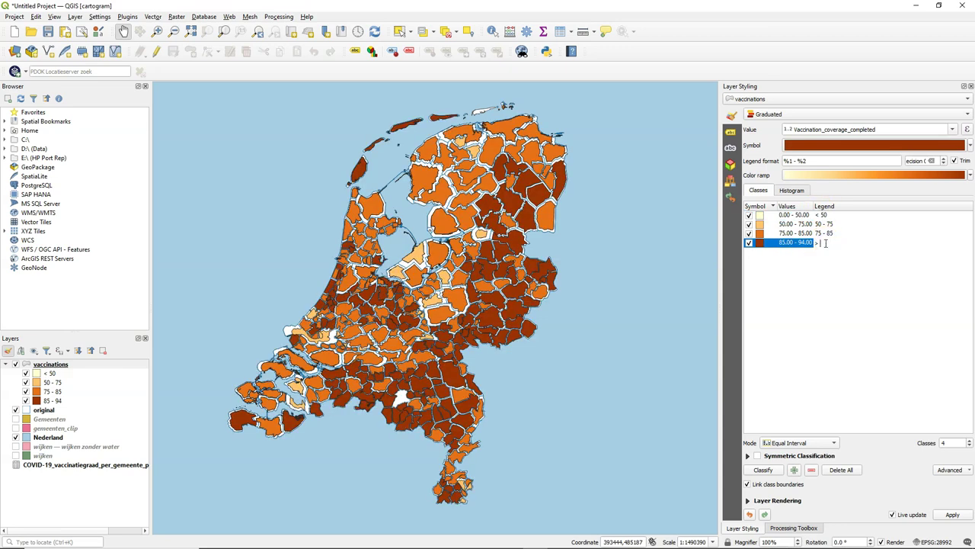
{"action": "left_click", "coordinate": [882, 301]}
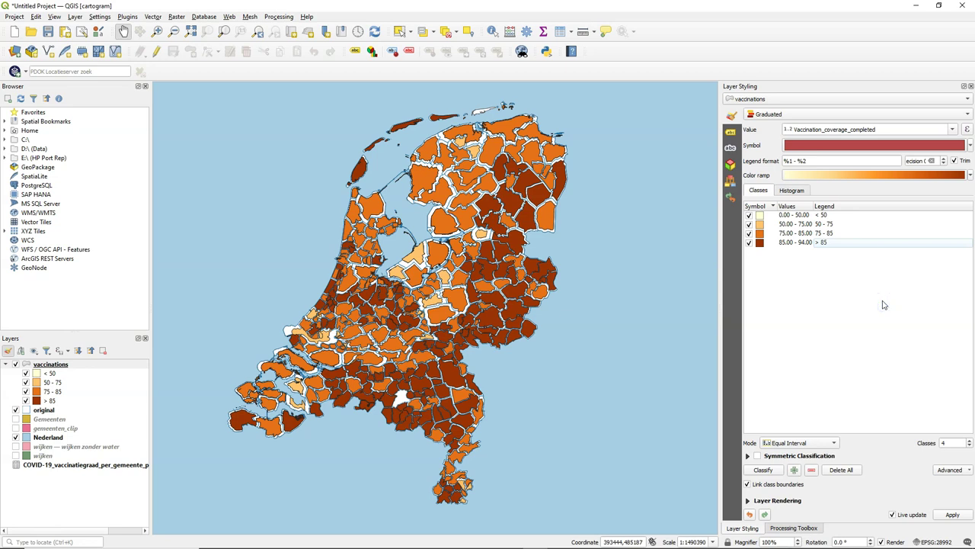